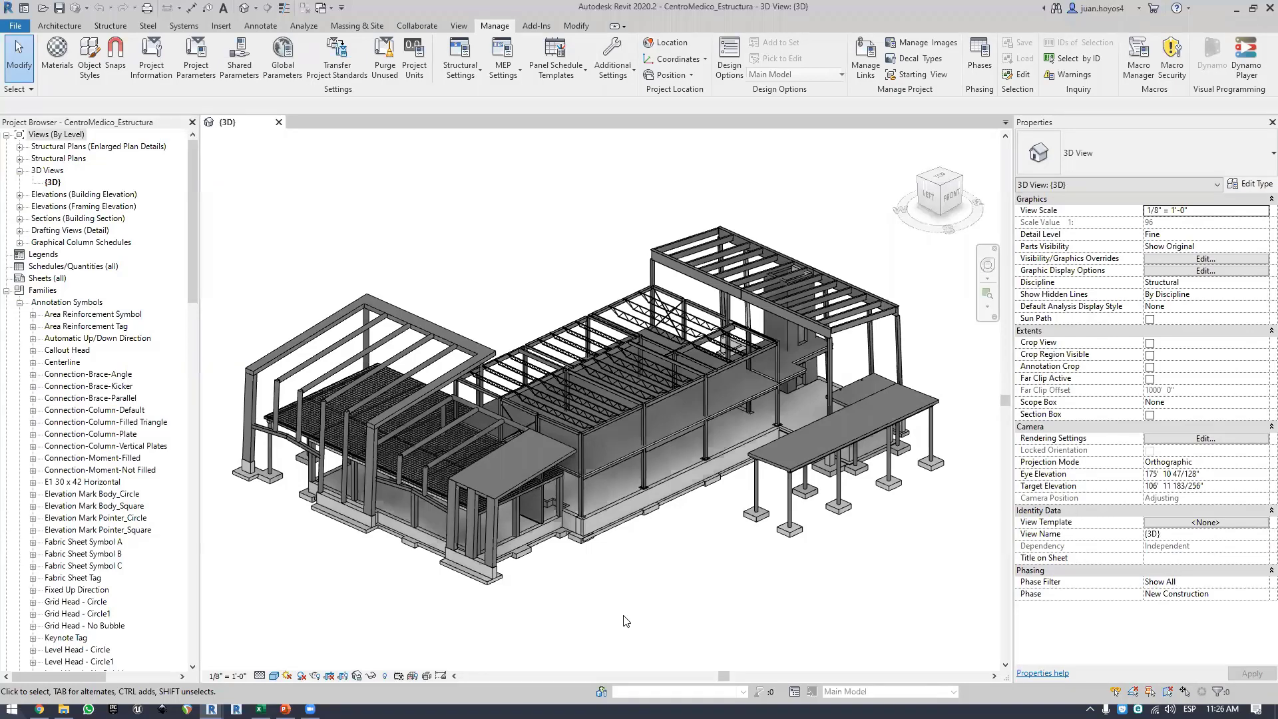
# - Open the type properties of a W12X40 steel column on the long facade and examine its identity data
pyautogui.moveTo(647, 574)
pyautogui.mouseDown(button='middle')
pyautogui.moveTo(577, 545)
pyautogui.moveTo(641, 551)
pyautogui.mouseUp(button='middle')
pyautogui.scroll(2, 616, 506)
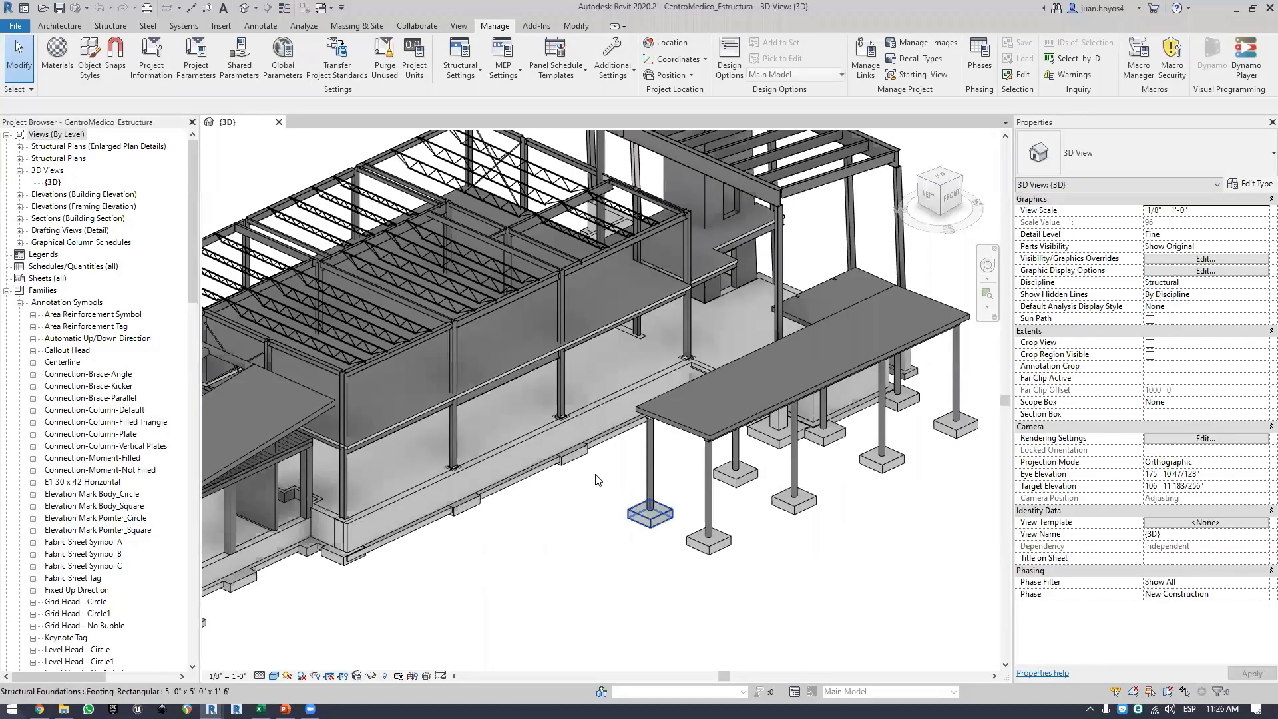
pyautogui.scroll(2, 572, 512)
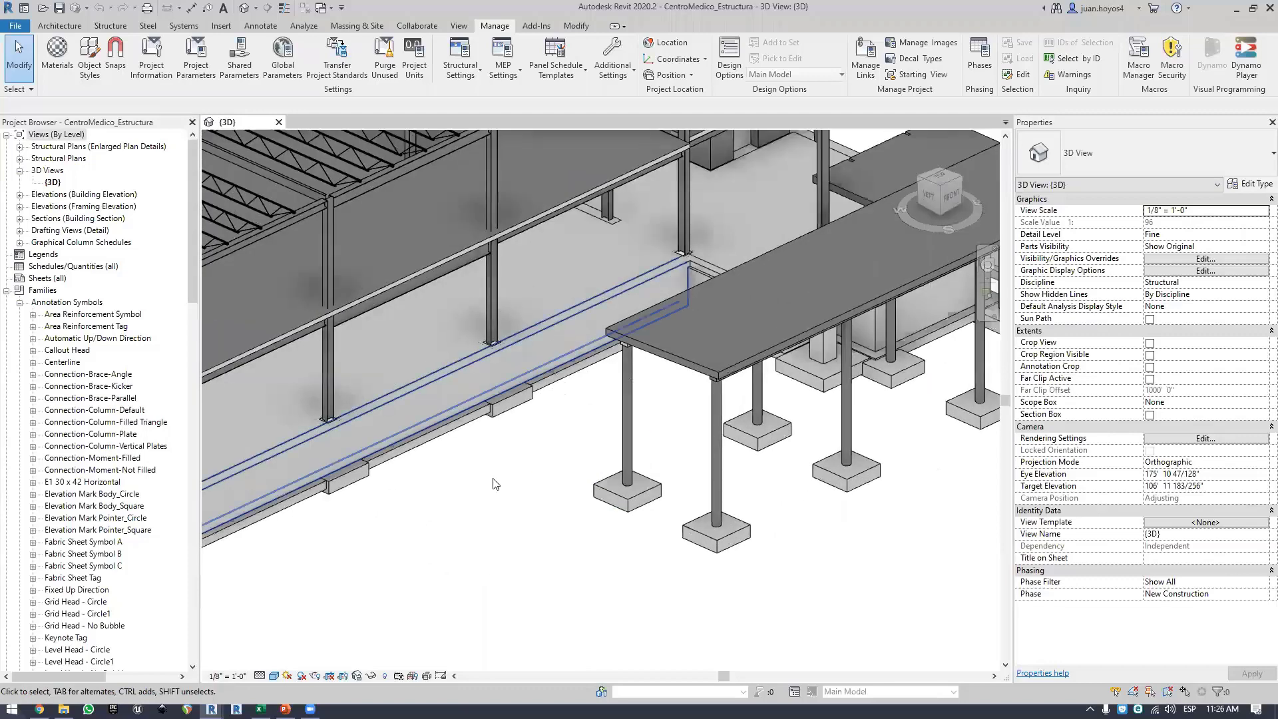
pyautogui.click(492, 299)
pyautogui.moveTo(570, 540); pyautogui.dragTo(637, 599, button='middle')
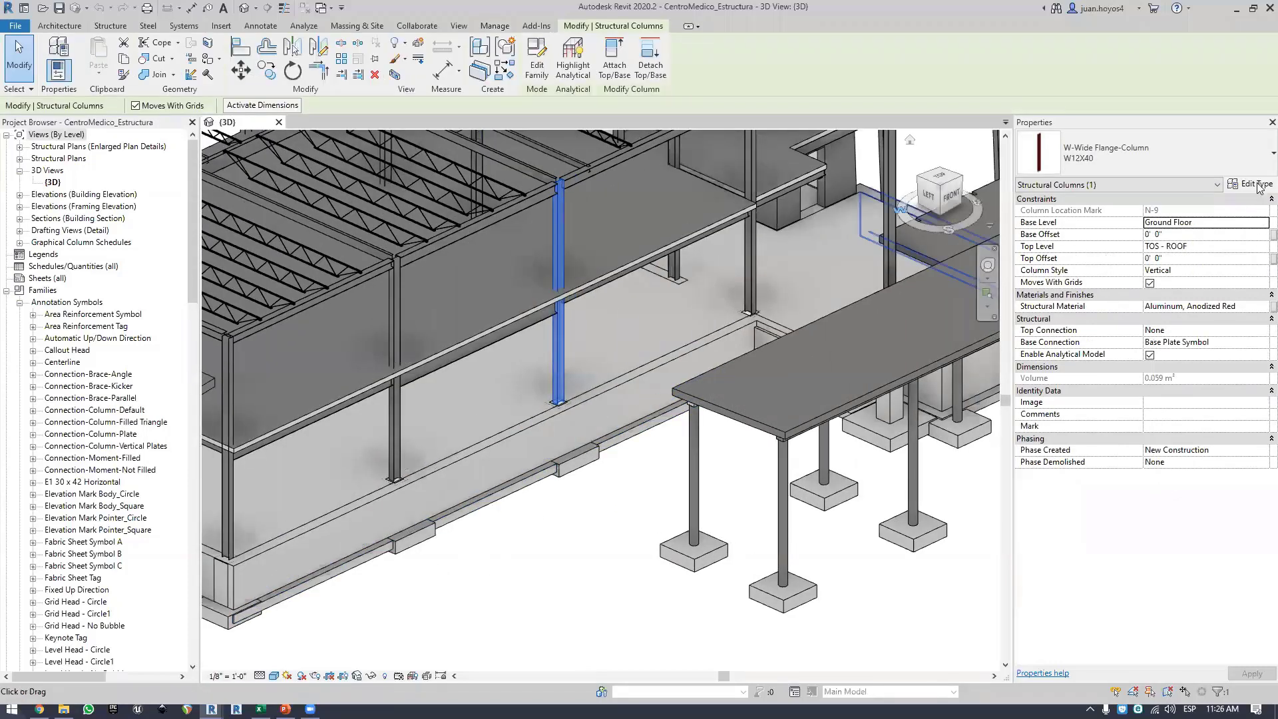
pyautogui.click(1258, 183)
pyautogui.moveTo(742, 152); pyautogui.dragTo(354, 178)
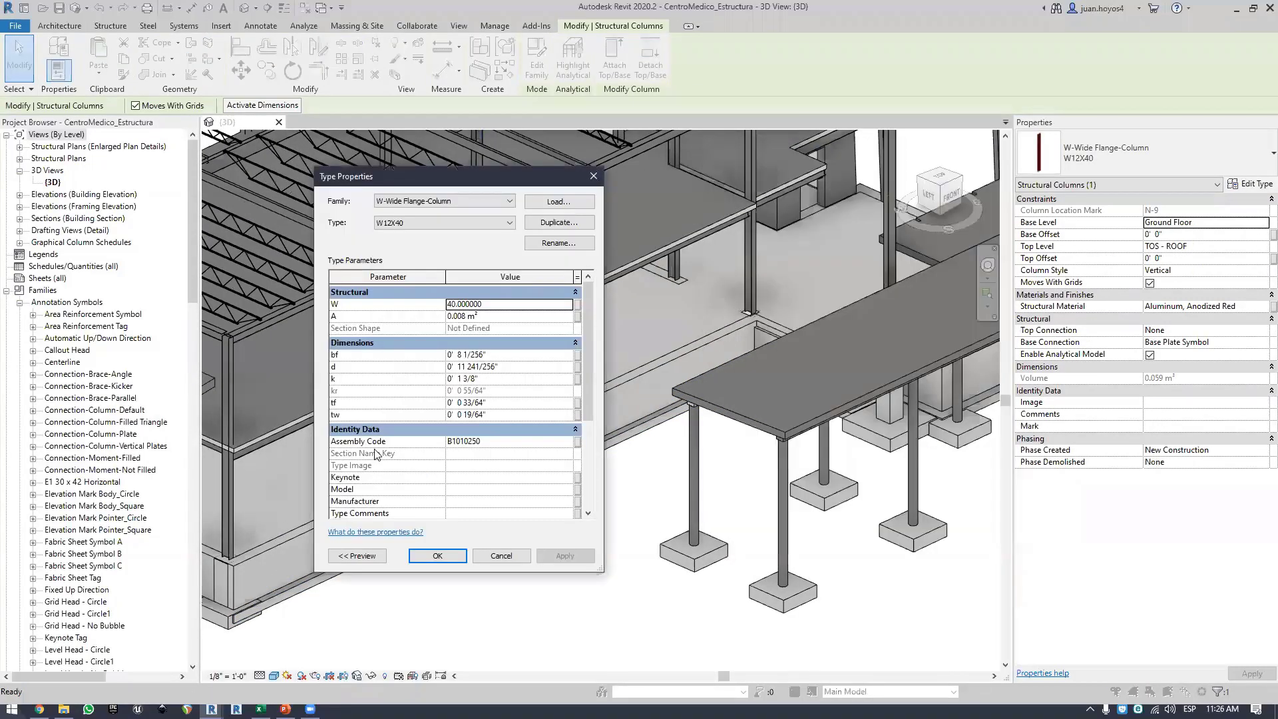
pyautogui.scroll(-5, 375, 347)
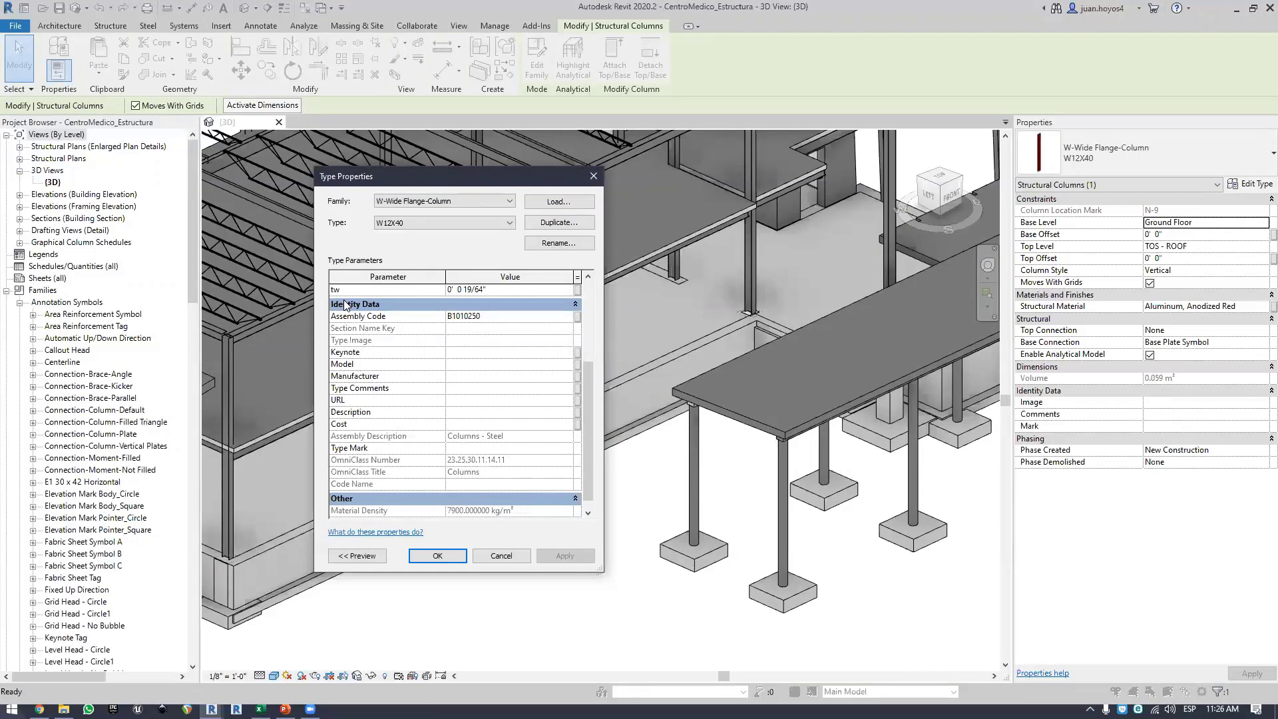
# - Inspect the column's assembly code in the Uniformat classification list, highlighting B1010250 - Columns - Steel, and close the list without applying
pyautogui.click(497, 316)
pyautogui.click(497, 317)
pyautogui.click(567, 316)
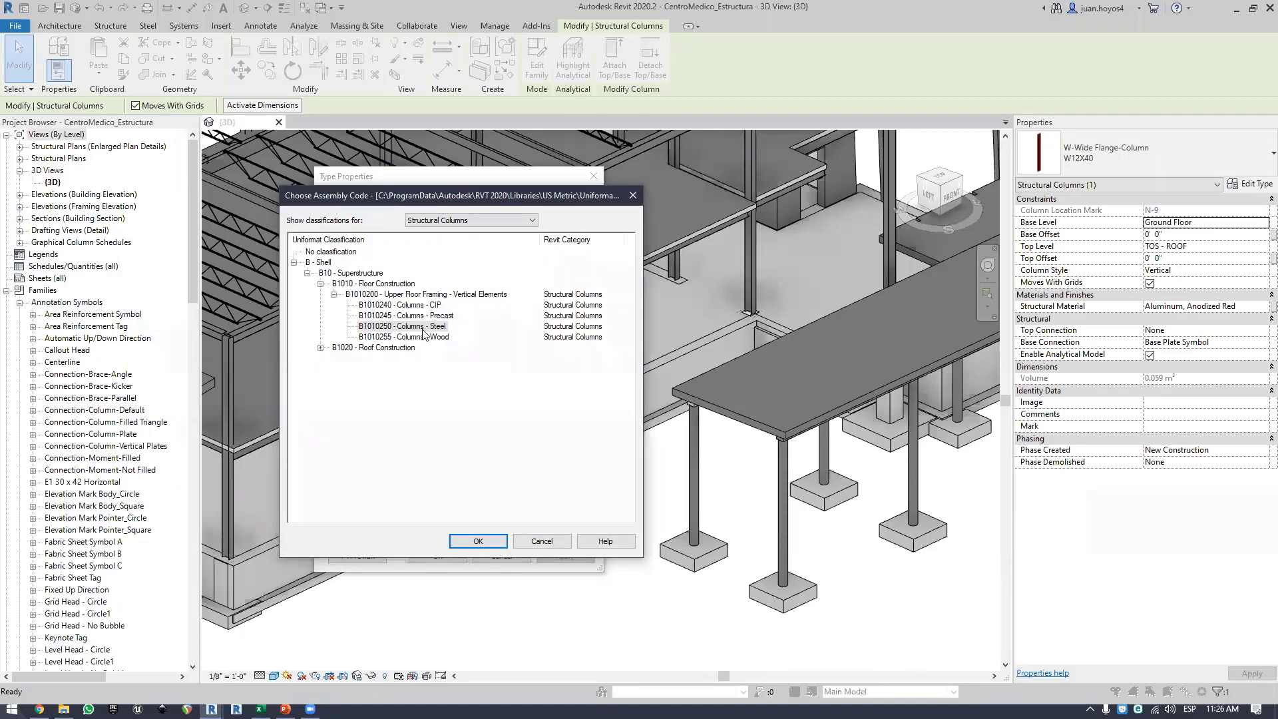
pyautogui.click(376, 327)
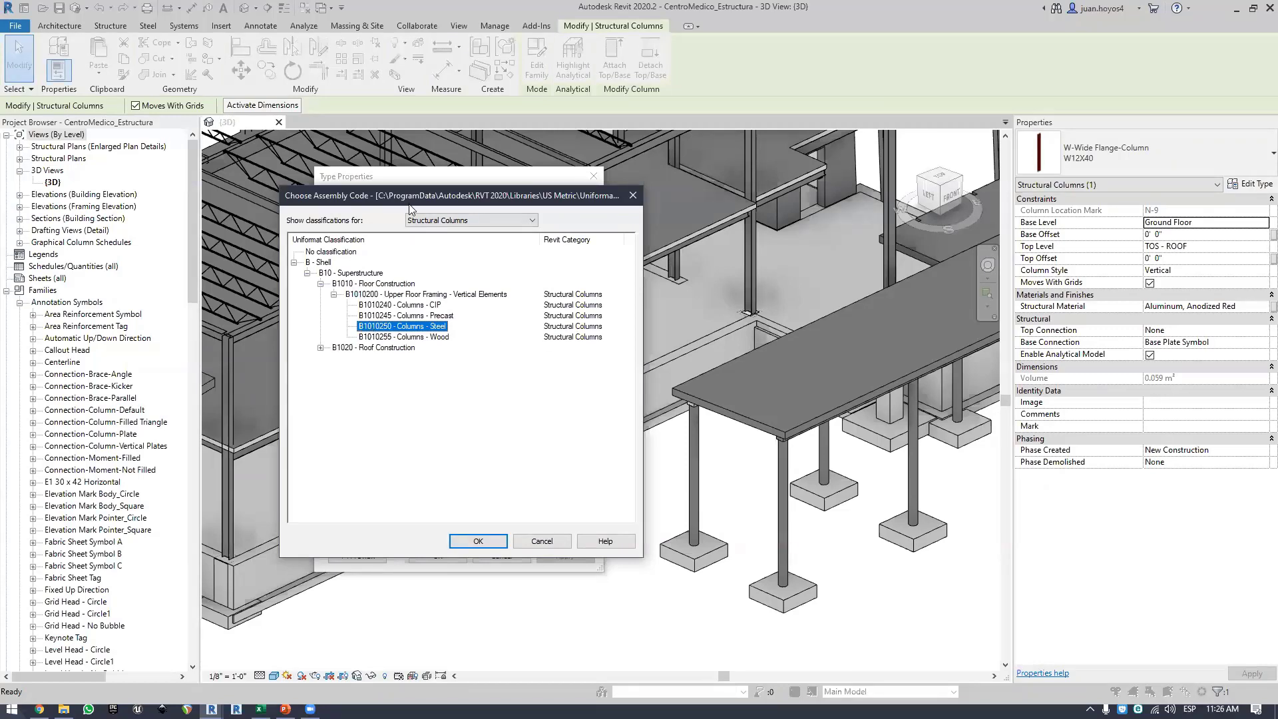
pyautogui.moveTo(410, 197); pyautogui.dragTo(647, 155)
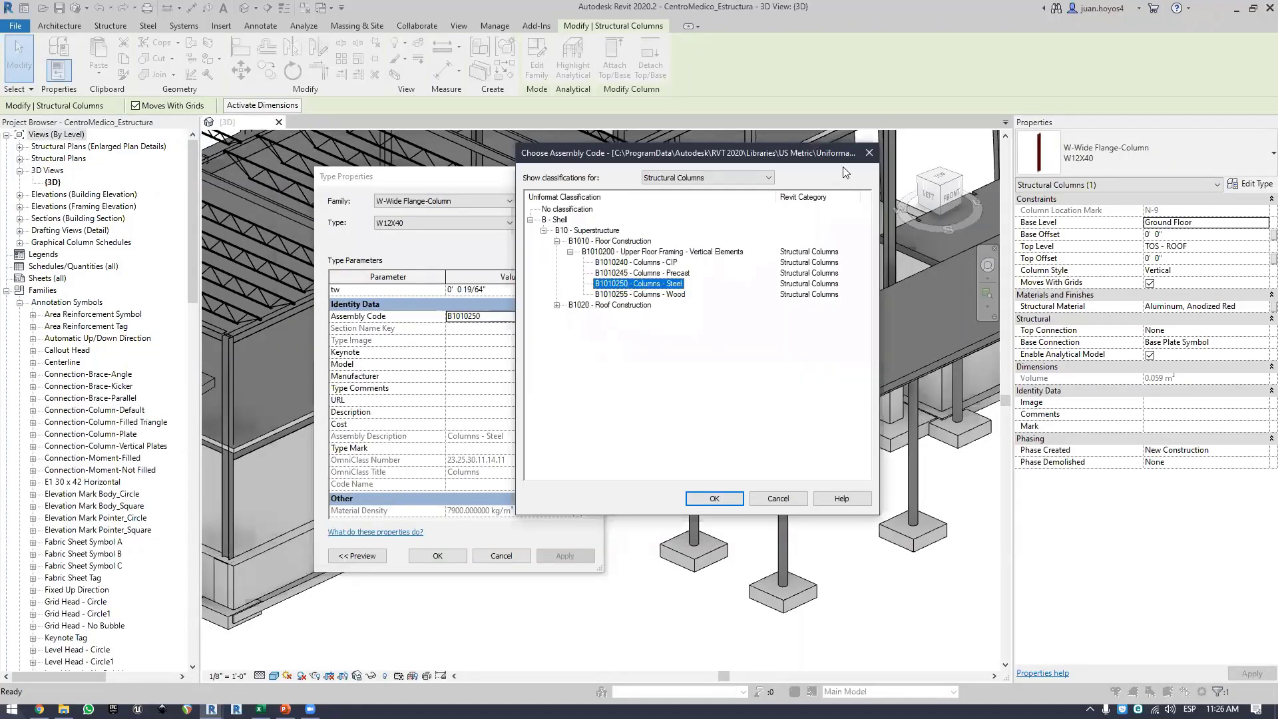
pyautogui.click(869, 152)
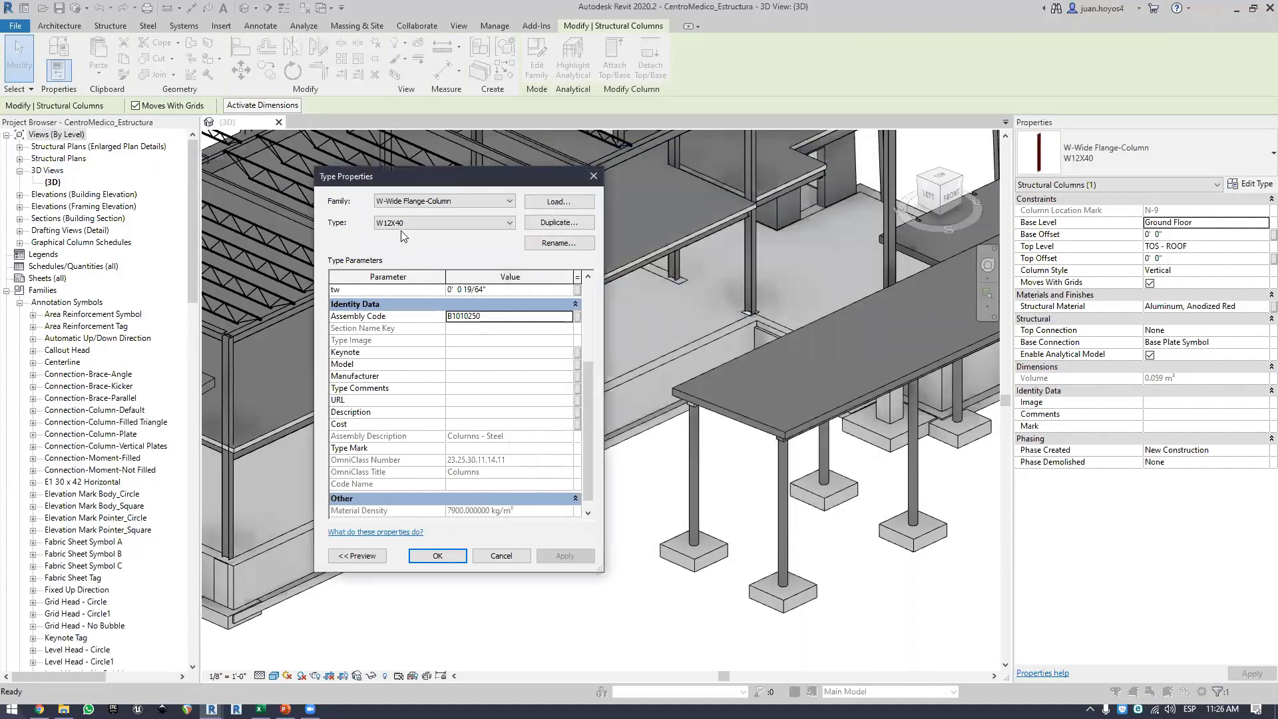
# - Check the assembly codes of other wide-flange column types such as W12X79 and W14X43, then close the type properties and deselect the column
pyautogui.scroll(-1, 403, 223)
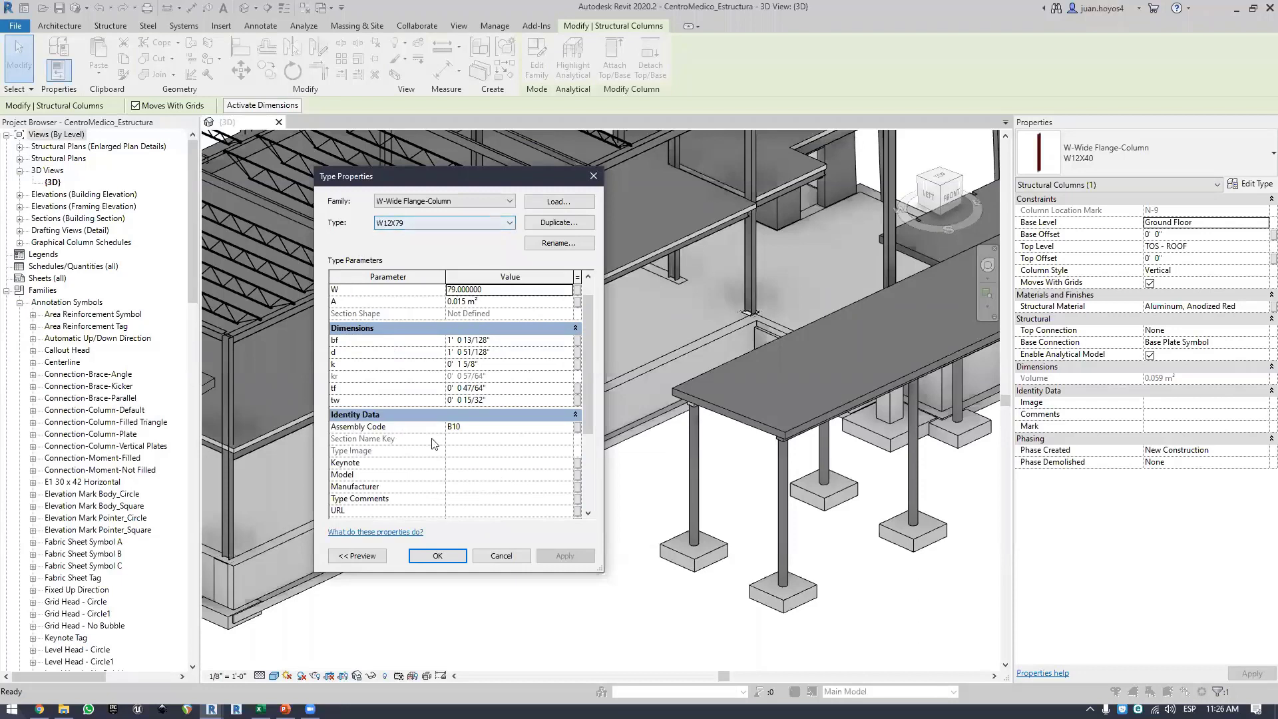
pyautogui.click(469, 430)
pyautogui.scroll(-2, 409, 226)
pyautogui.scroll(-10, 397, 226)
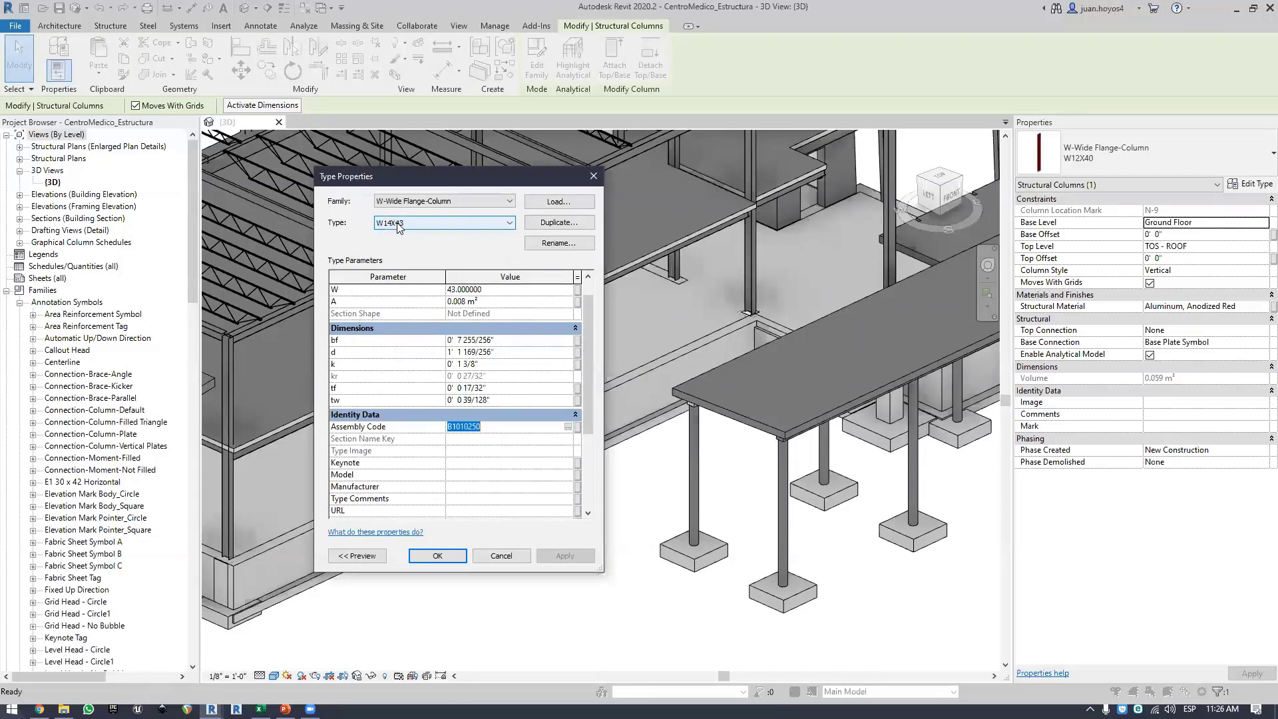
pyautogui.click(593, 176)
pyautogui.moveTo(470, 622); pyautogui.dragTo(358, 531, button='middle')
pyautogui.click(545, 558)
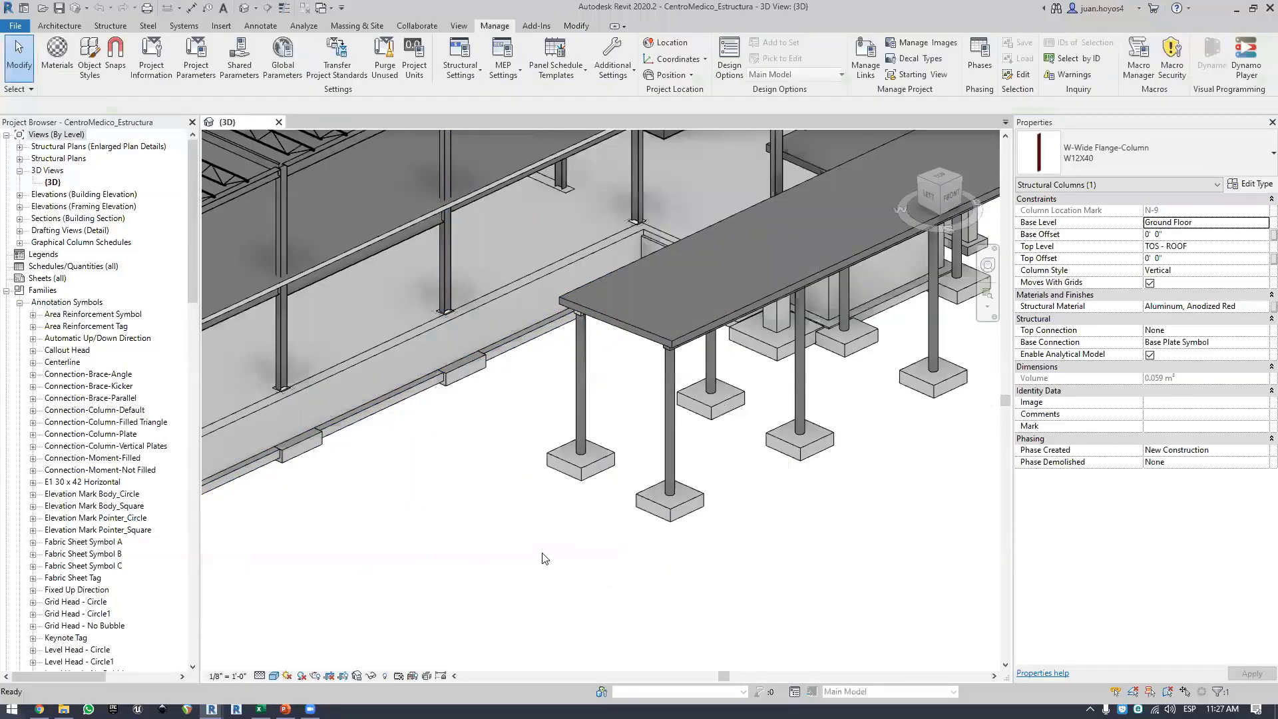
# - Review the assembly code in the type properties of a rectangular footing under the canopy and close them without changes
pyautogui.moveTo(543, 557); pyautogui.dragTo(661, 585, button='middle')
pyautogui.moveTo(542, 558); pyautogui.dragTo(543, 558, button='middle')
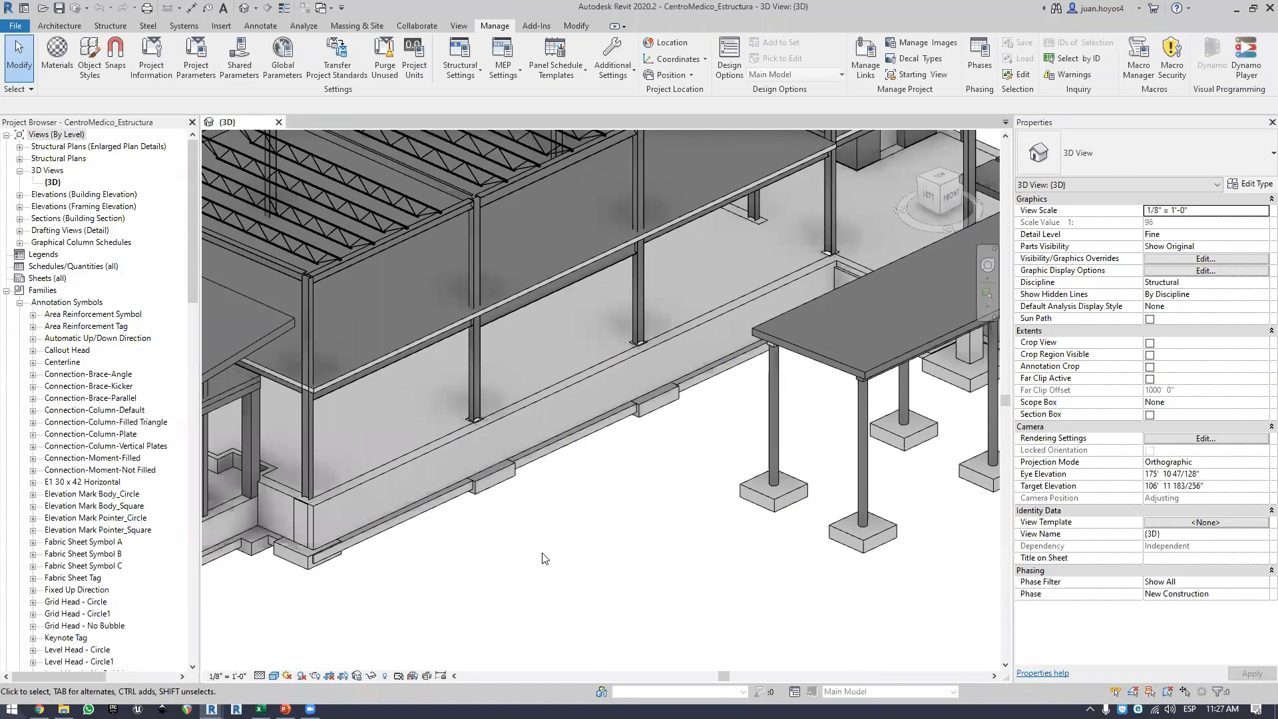
pyautogui.moveTo(709, 512); pyautogui.dragTo(639, 459, button='middle')
pyautogui.click(642, 444)
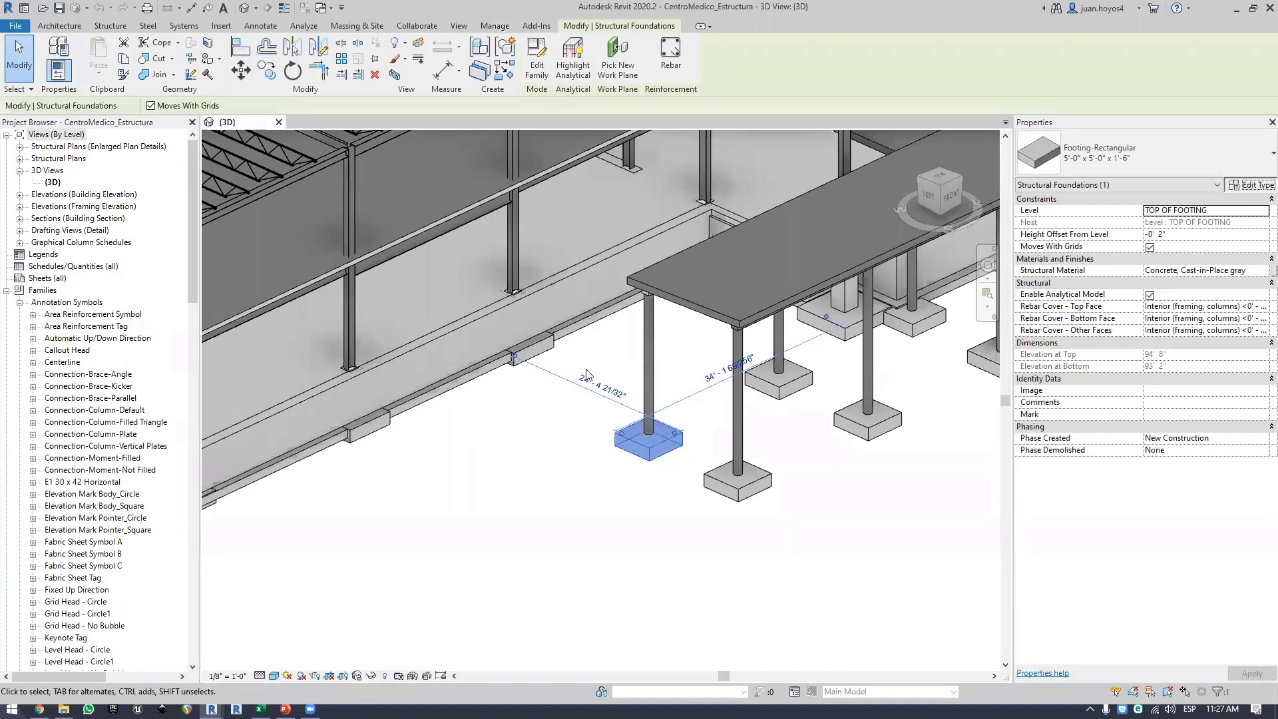
pyautogui.click(1249, 184)
pyautogui.scroll(-1, 503, 342)
pyautogui.click(502, 340)
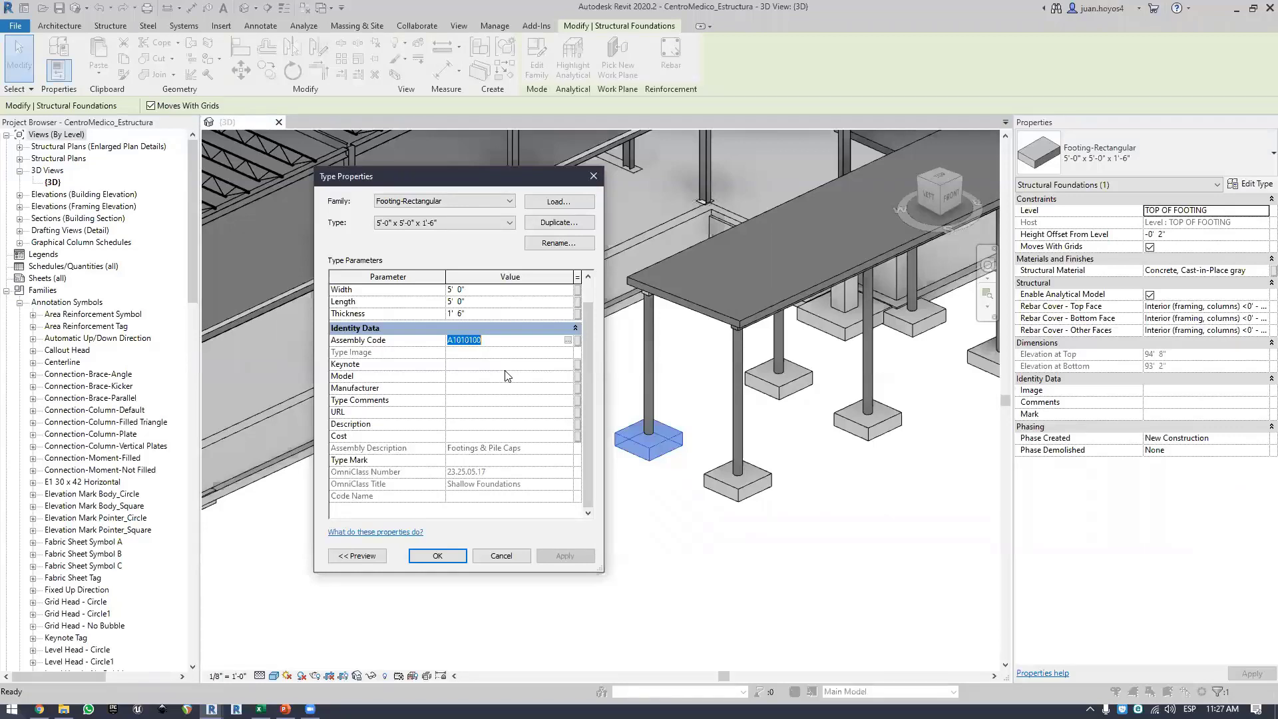
pyautogui.click(496, 341)
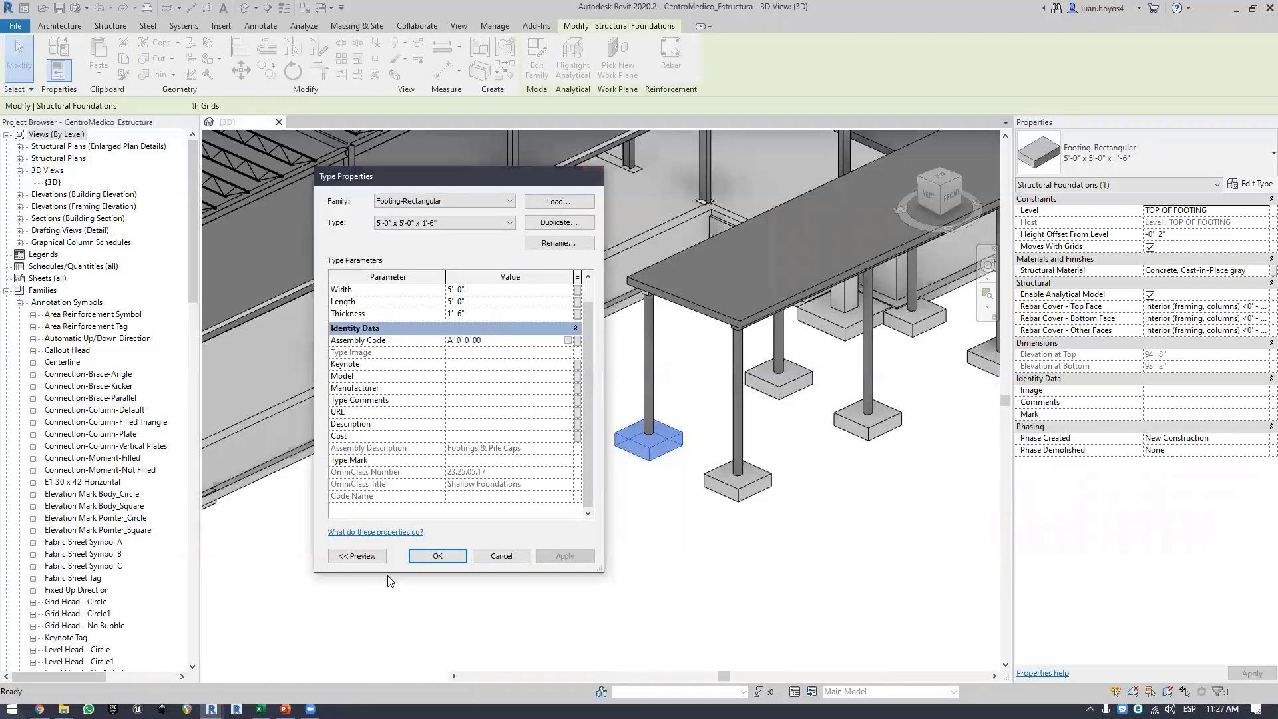
pyautogui.click(478, 555)
pyautogui.click(476, 555)
# - Switch to Dynamo and examine the Excel import and list-handling groups at the start of the Cuantificación Uniformat graph
pyautogui.moveTo(213, 709)
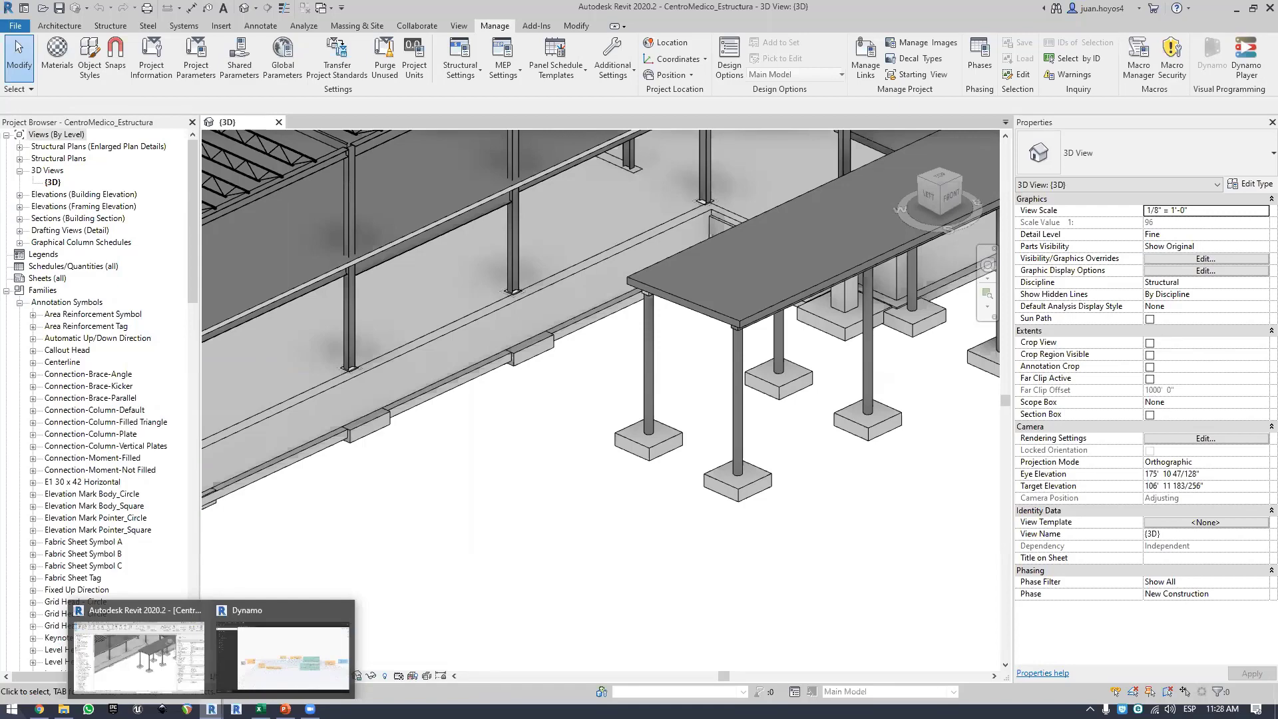
pyautogui.click(265, 678)
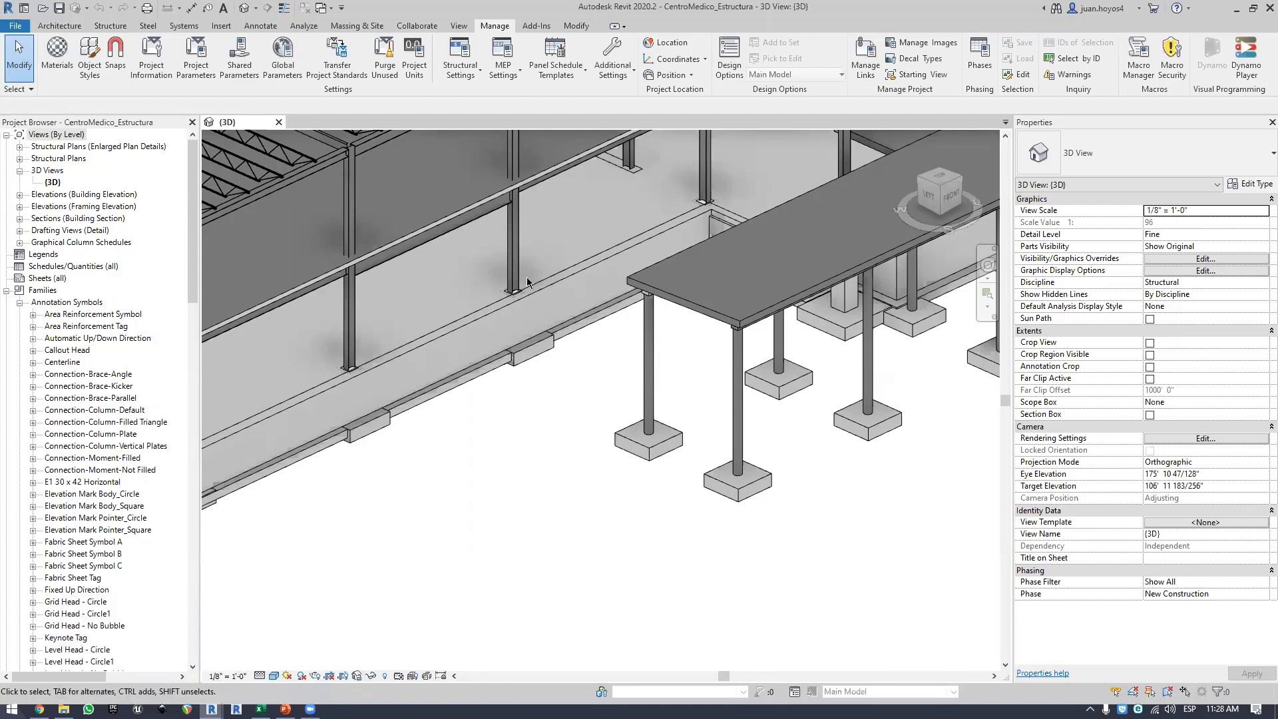
pyautogui.scroll(-2, 420, 358)
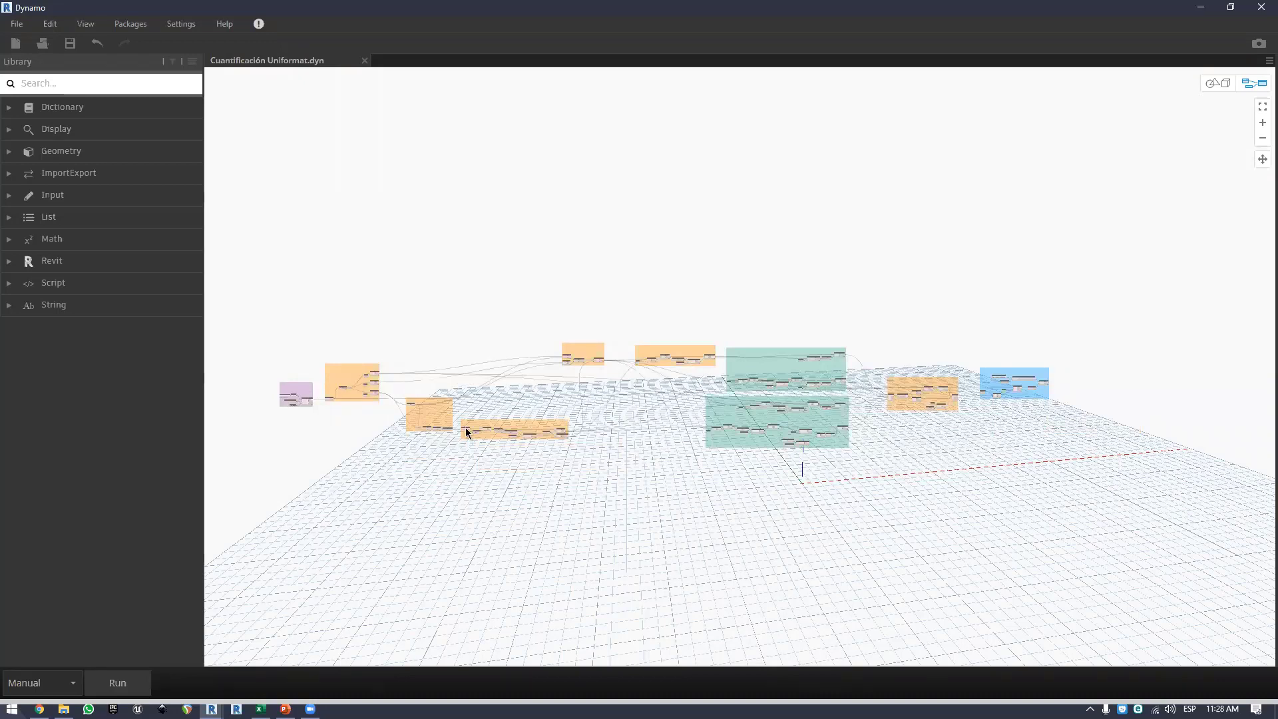
pyautogui.scroll(5, 286, 419)
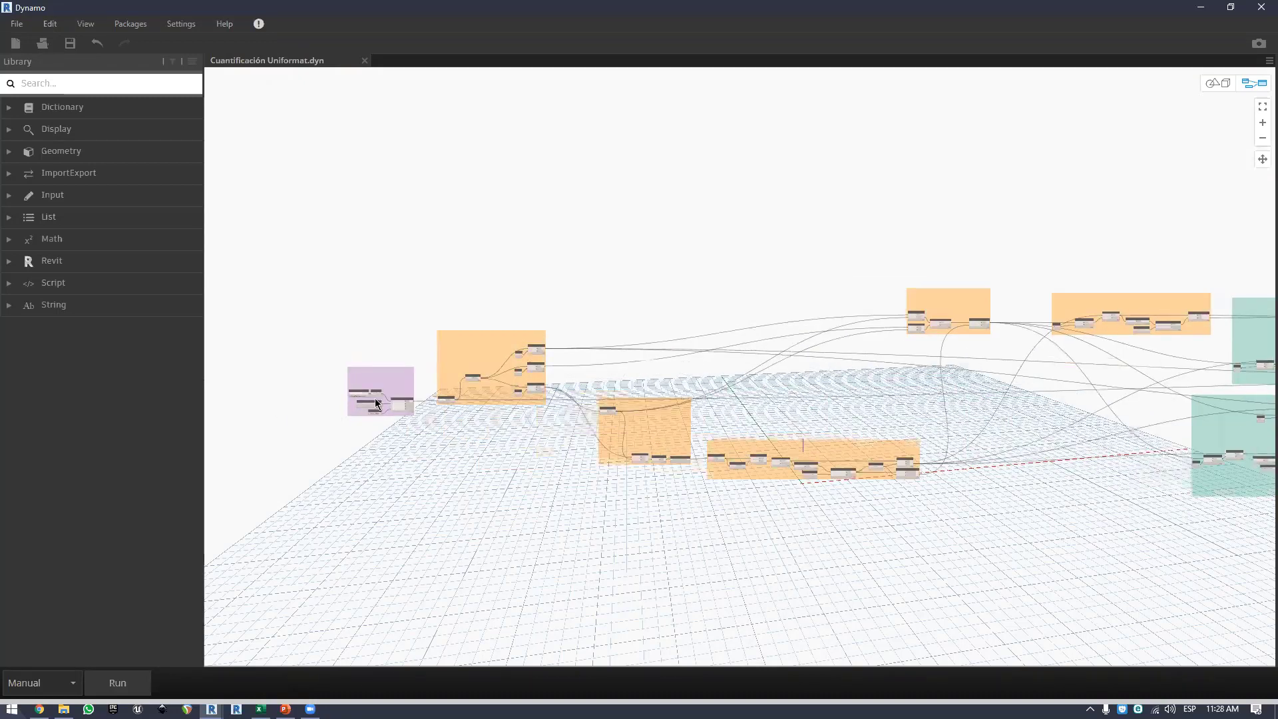
pyautogui.scroll(2, 423, 394)
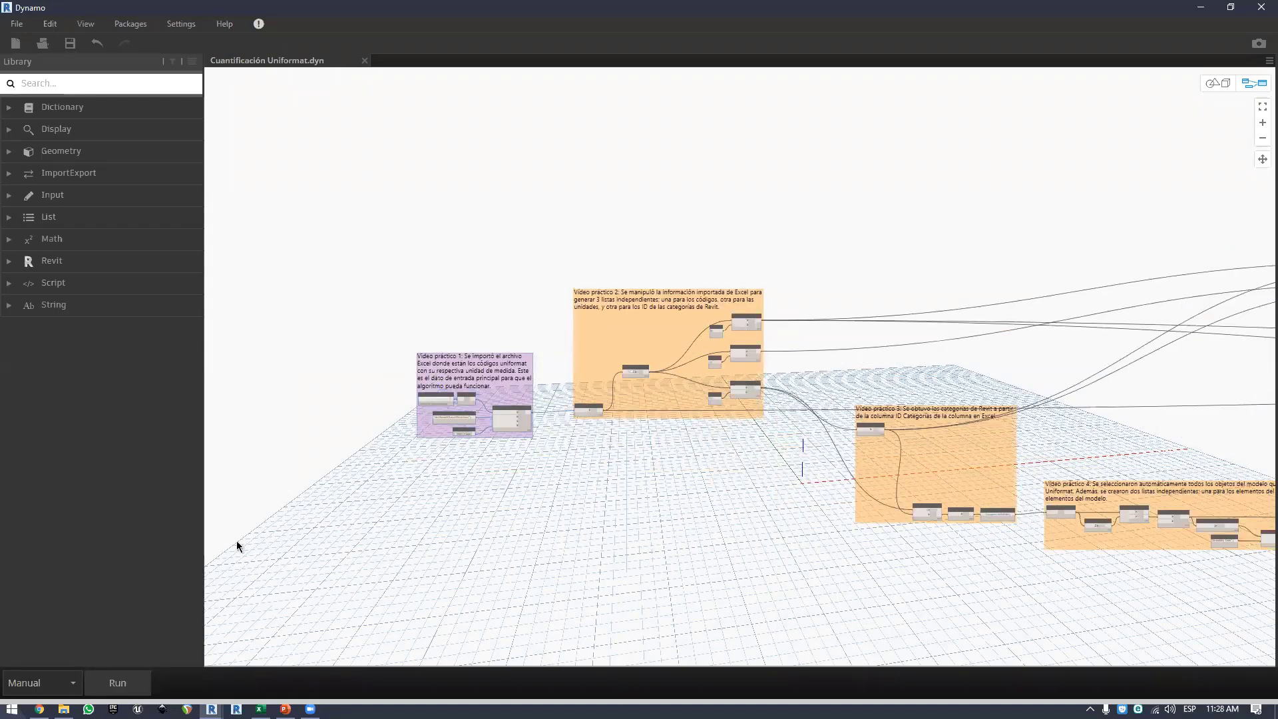
# - Open the UniformatClassifications workbook from the Documents library in Excel and minimize the file browser
pyautogui.click(63, 709)
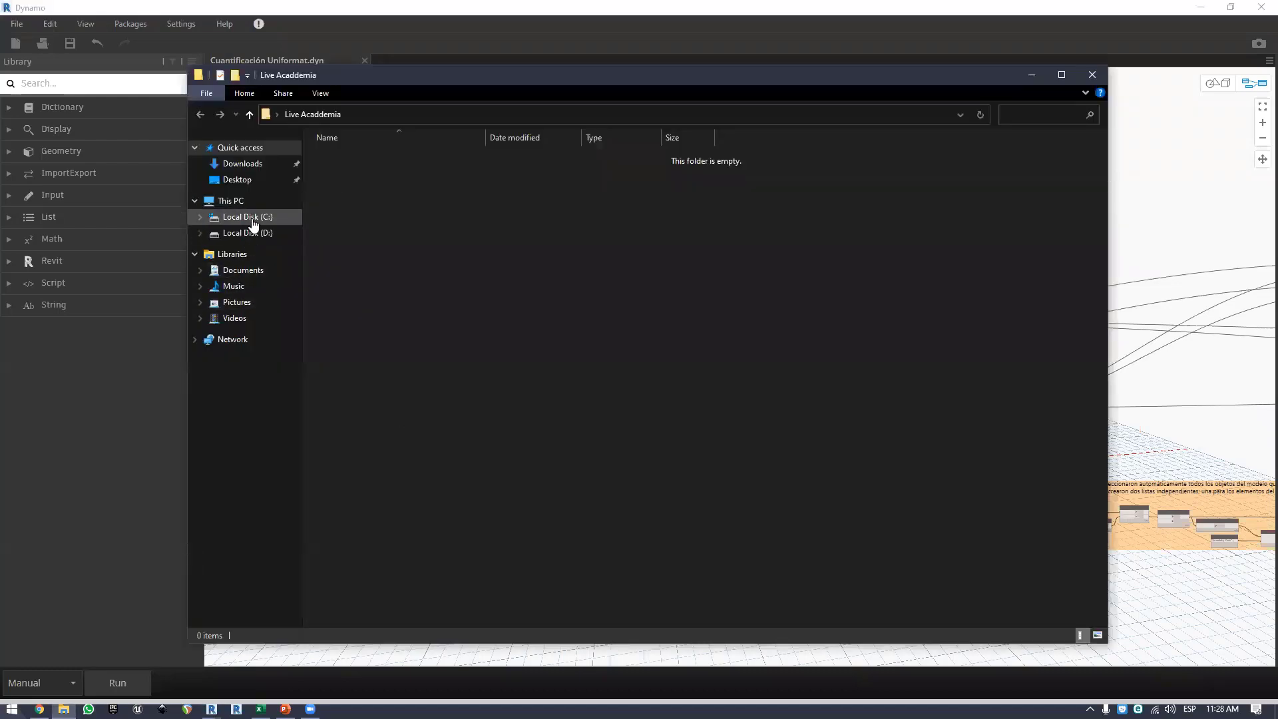
pyautogui.click(241, 269)
pyautogui.doubleClick(390, 269)
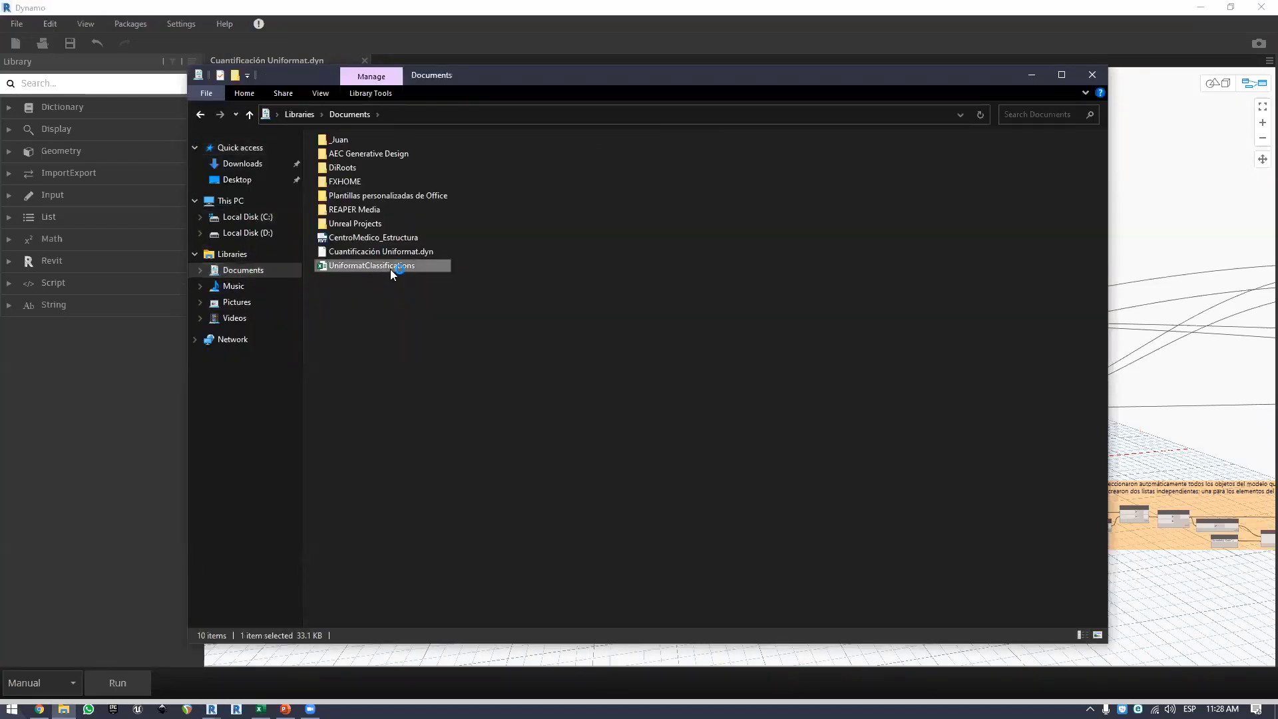
pyautogui.click(1034, 74)
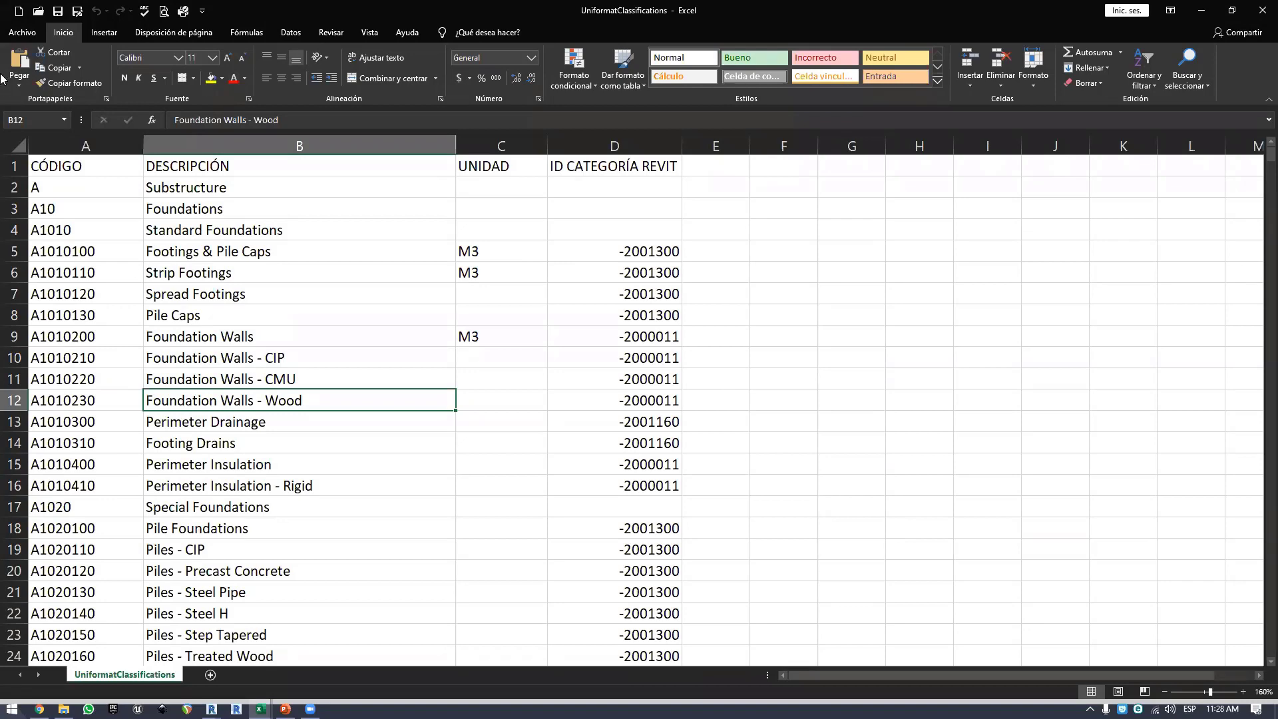
# - Examine the code, description and unit columns of the classification sheet, including the units of the footing rows
pyautogui.click(85, 208)
pyautogui.click(300, 145)
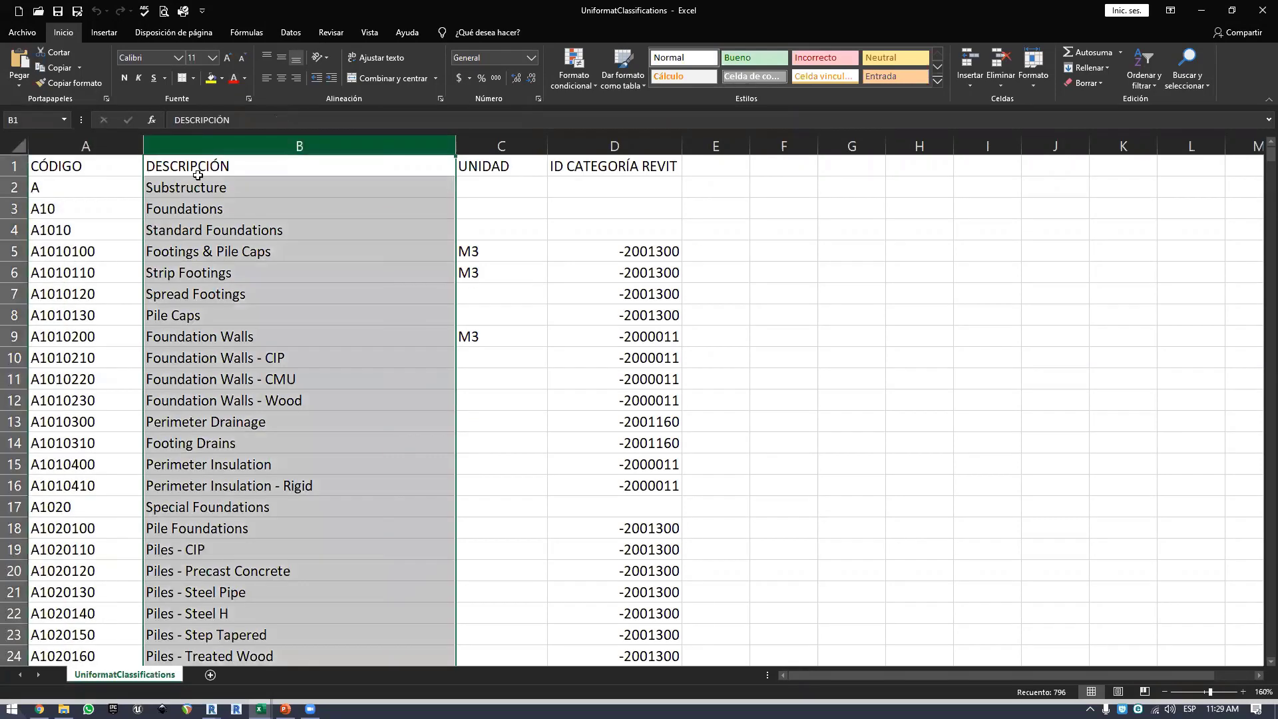
pyautogui.click(200, 251)
pyautogui.click(501, 145)
pyautogui.click(503, 268)
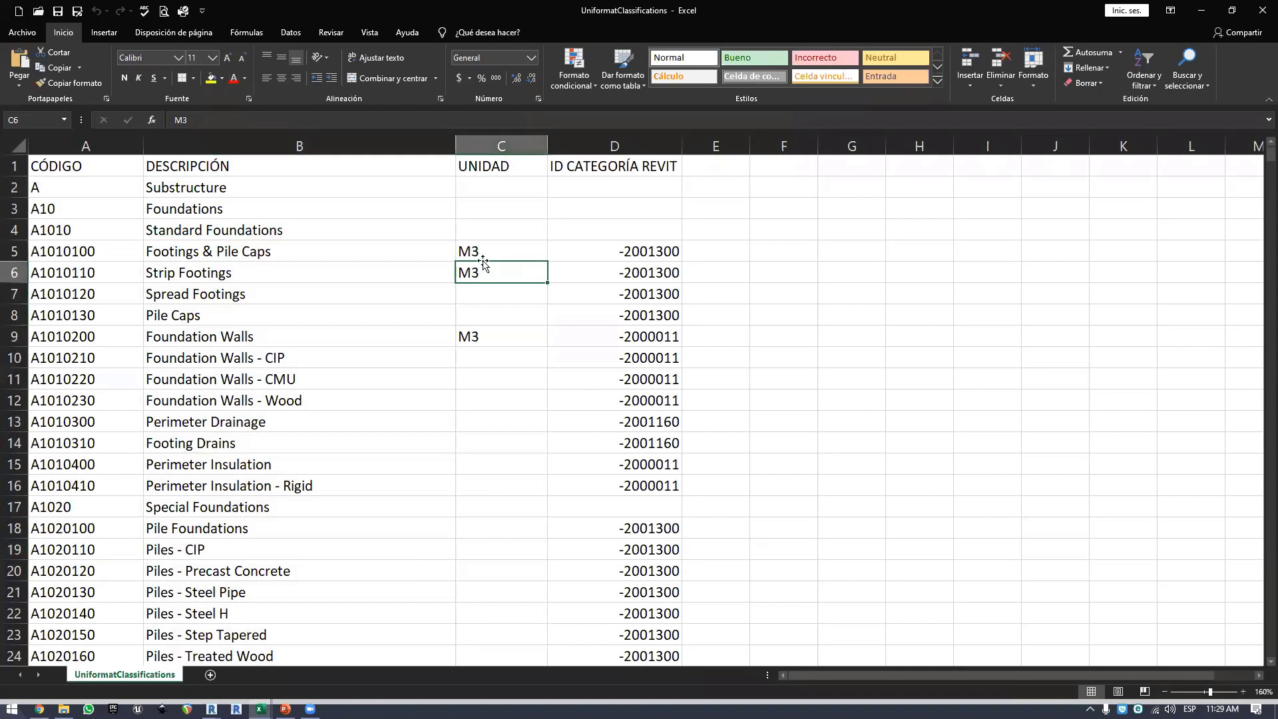
pyautogui.moveTo(484, 256); pyautogui.dragTo(485, 273)
pyautogui.click(508, 257)
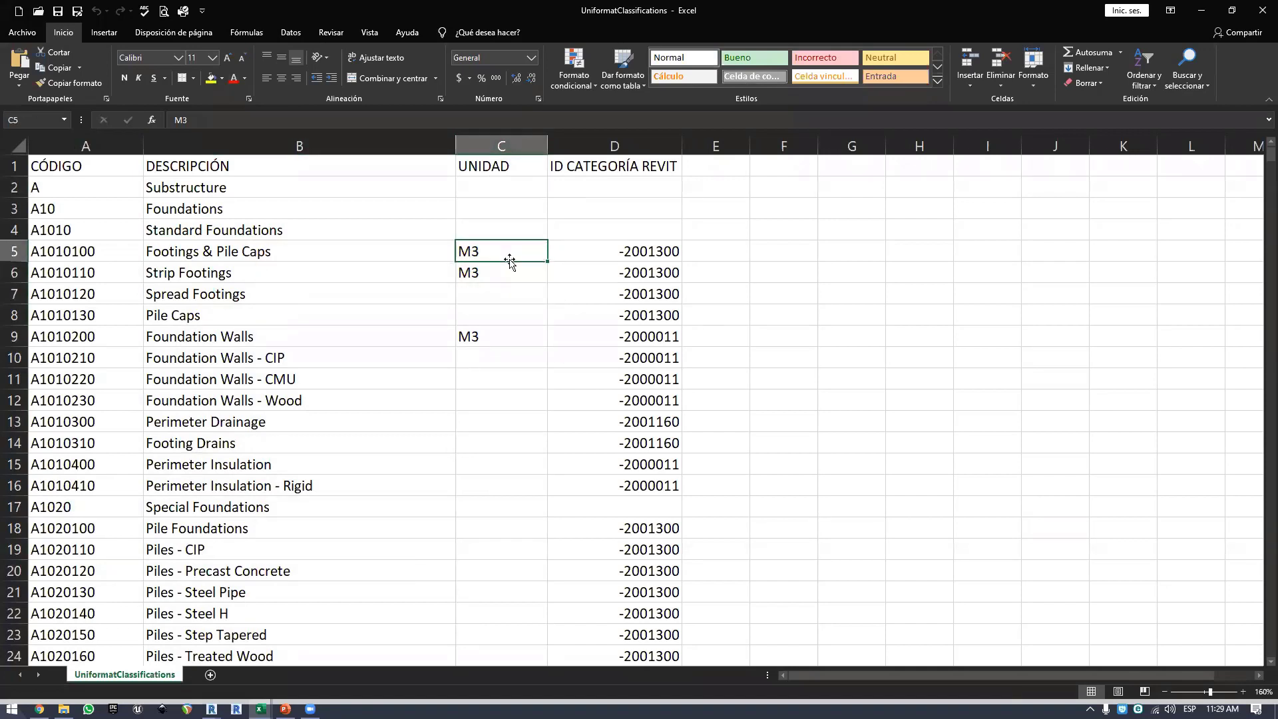
pyautogui.click(506, 276)
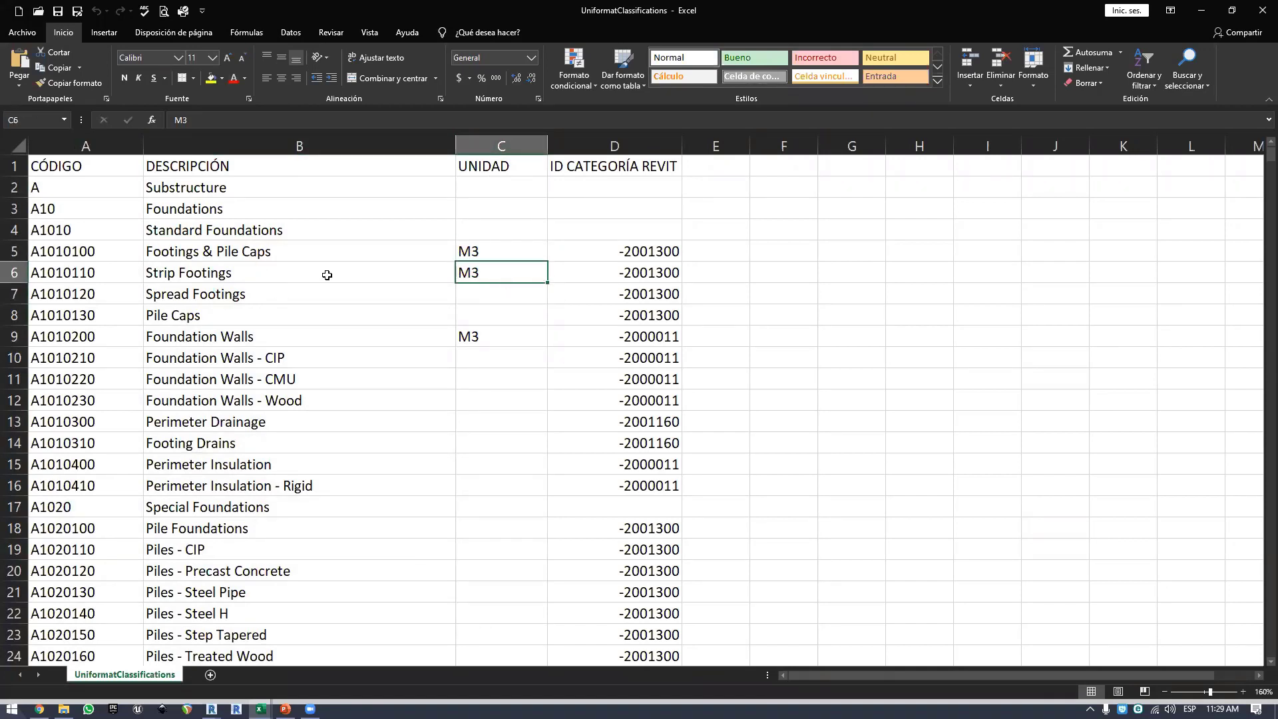
pyautogui.click(251, 275)
pyautogui.press('Up')
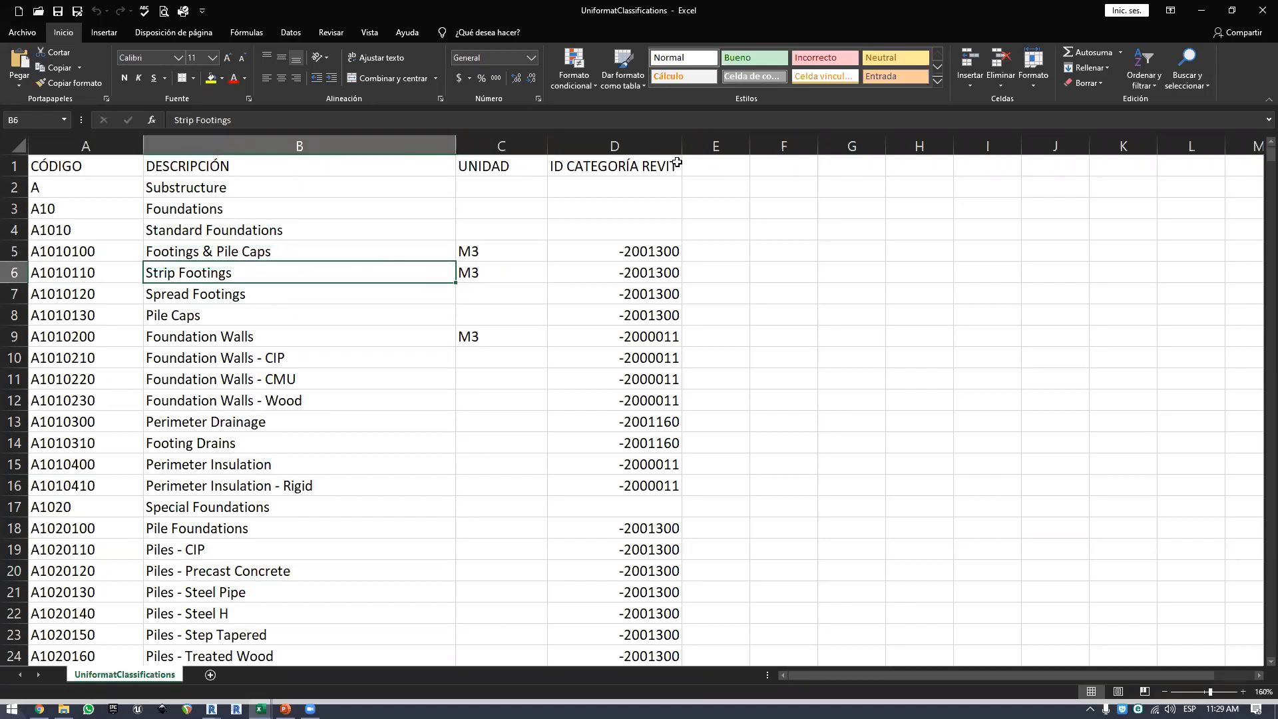
# - Examine the ID CATEGORÍA REVIT column and the category ID in the Footings & Pile Caps row
pyautogui.click(629, 146)
pyautogui.click(618, 170)
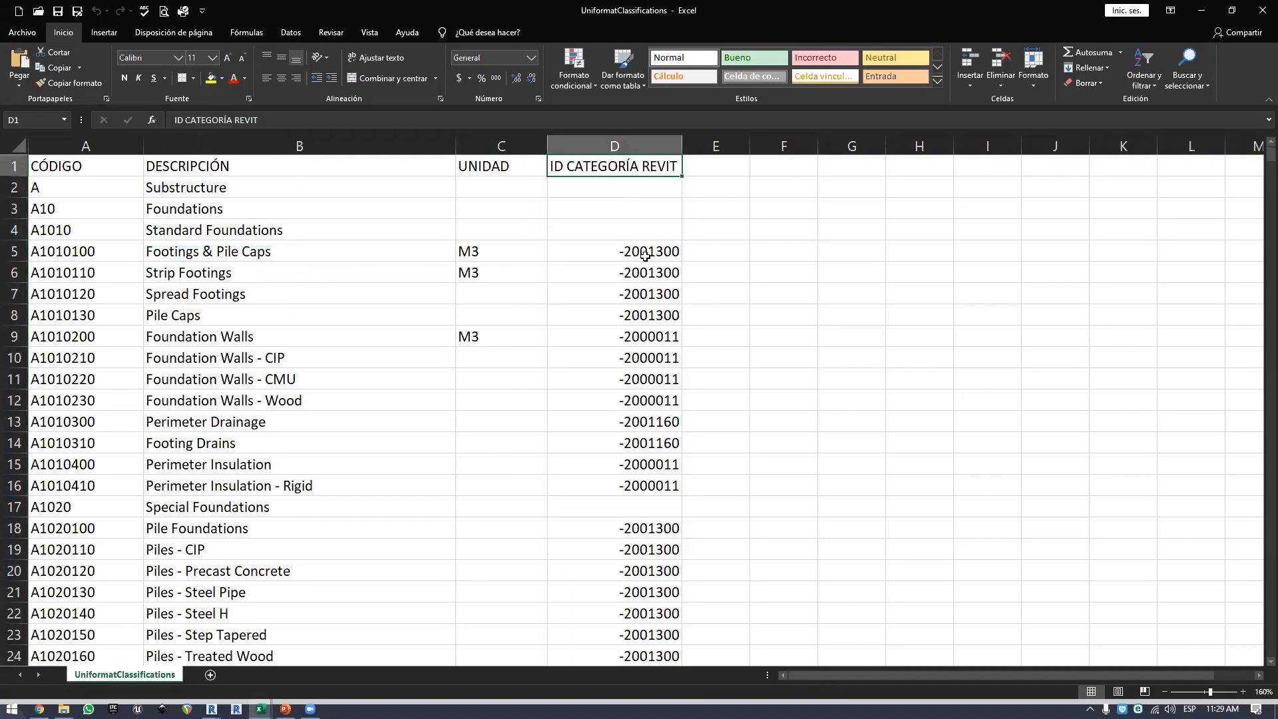
pyautogui.click(603, 252)
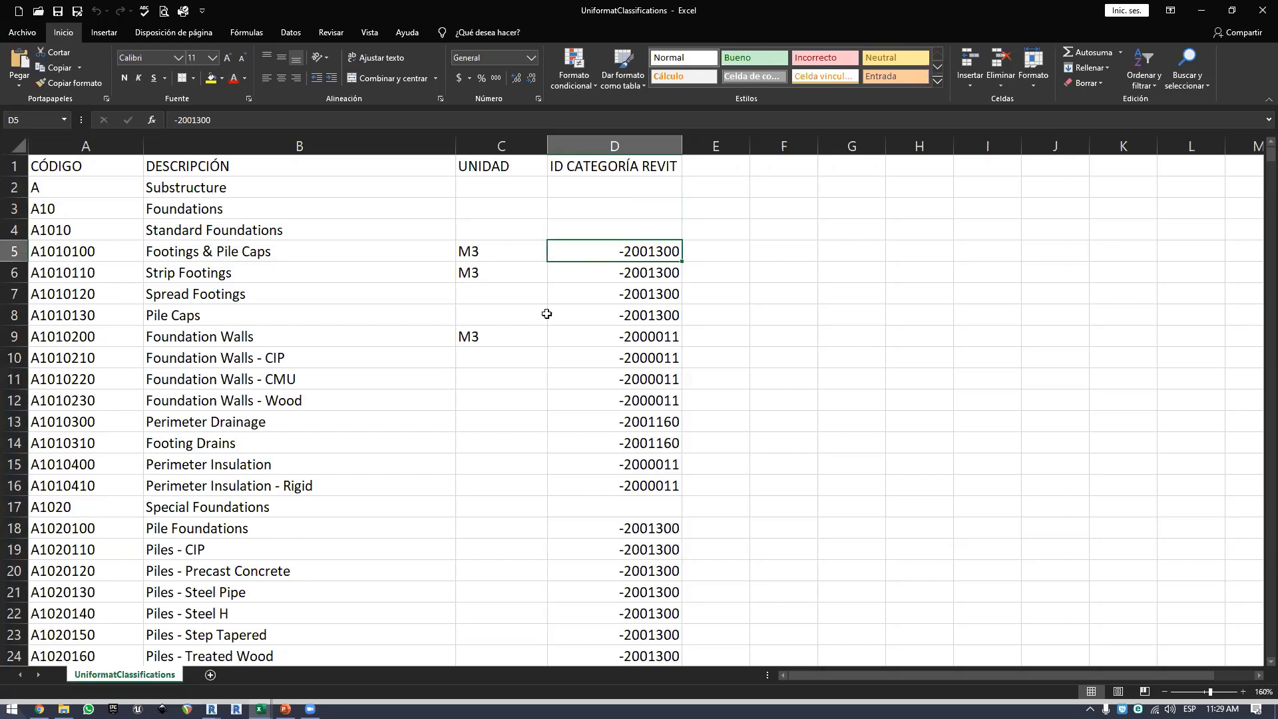
# - Review the units assigned to the Superstructure codes, comparing basement floor construction, cast-in-place columns and steel columns
pyautogui.scroll(-20, 540, 314)
pyautogui.scroll(2, 510, 363)
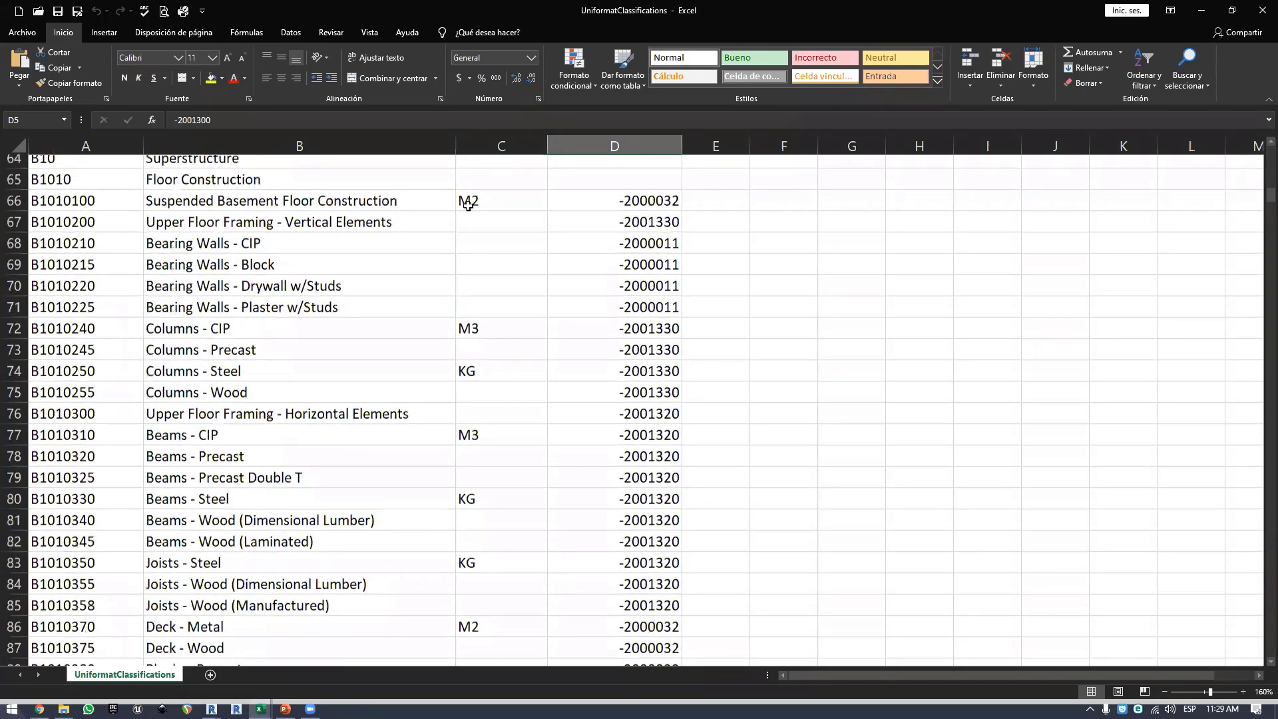
pyautogui.click(469, 203)
pyautogui.click(496, 340)
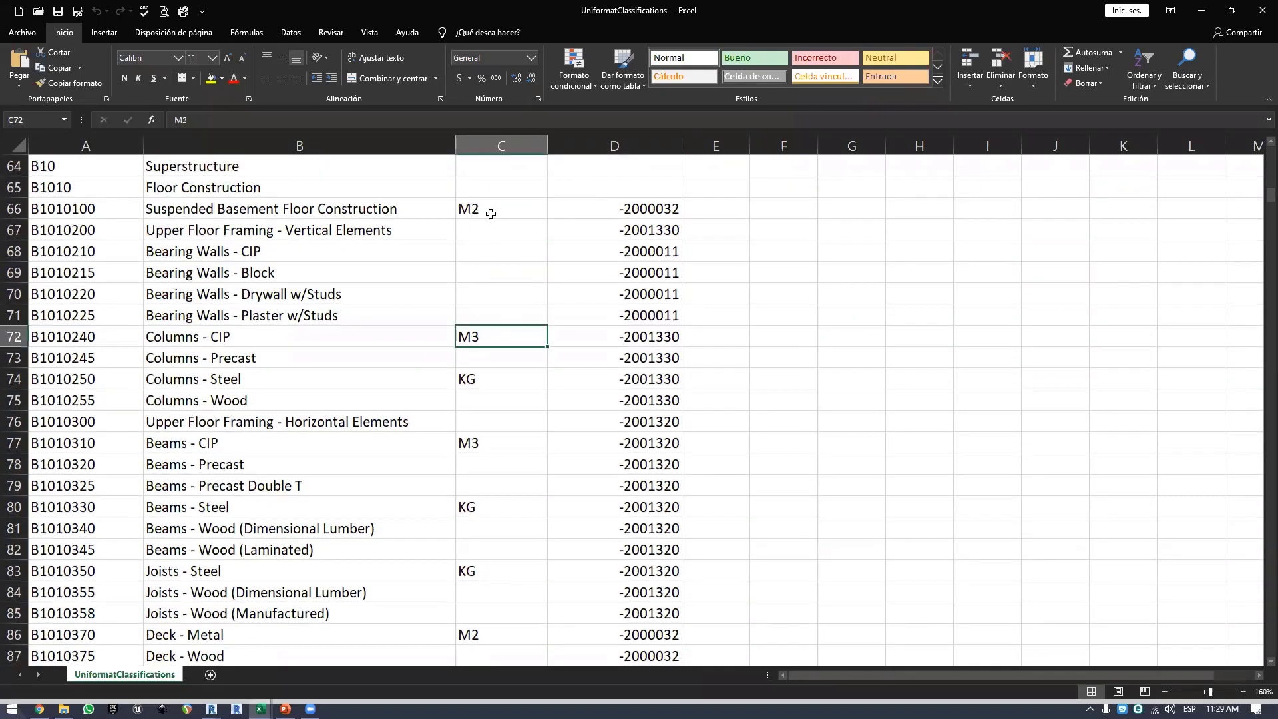
pyautogui.click(481, 396)
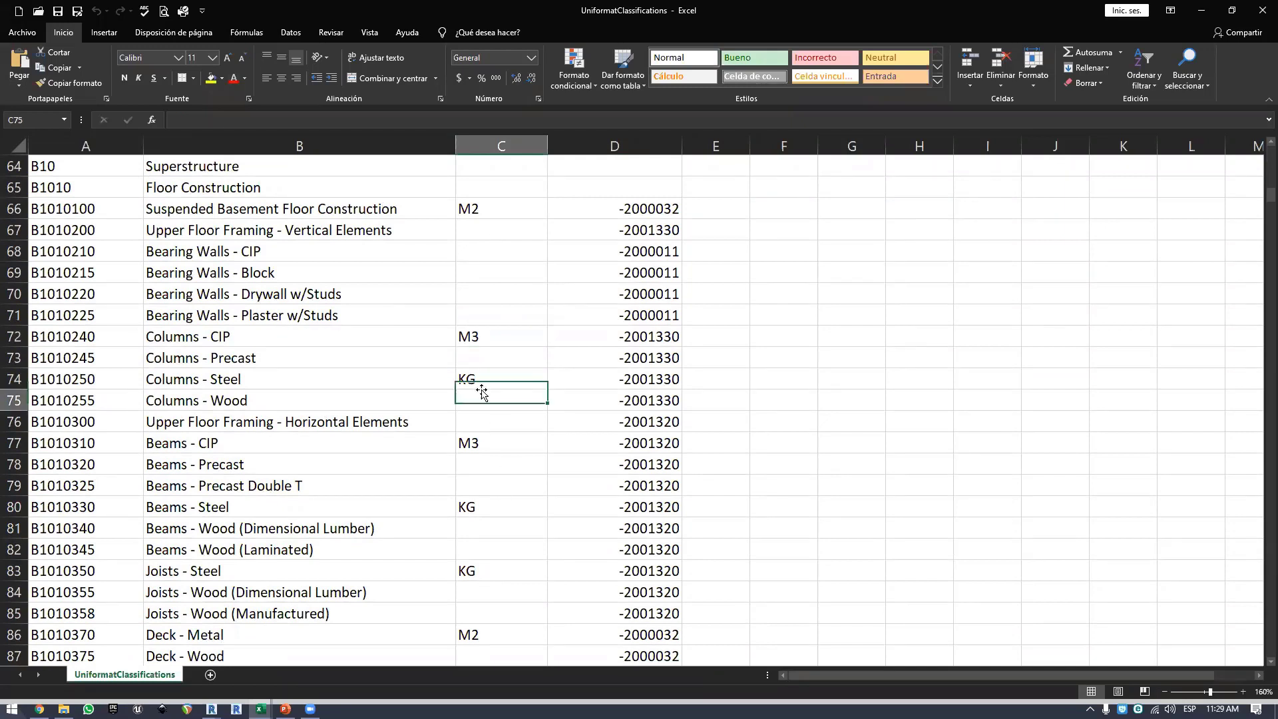
pyautogui.click(308, 383)
pyautogui.click(481, 378)
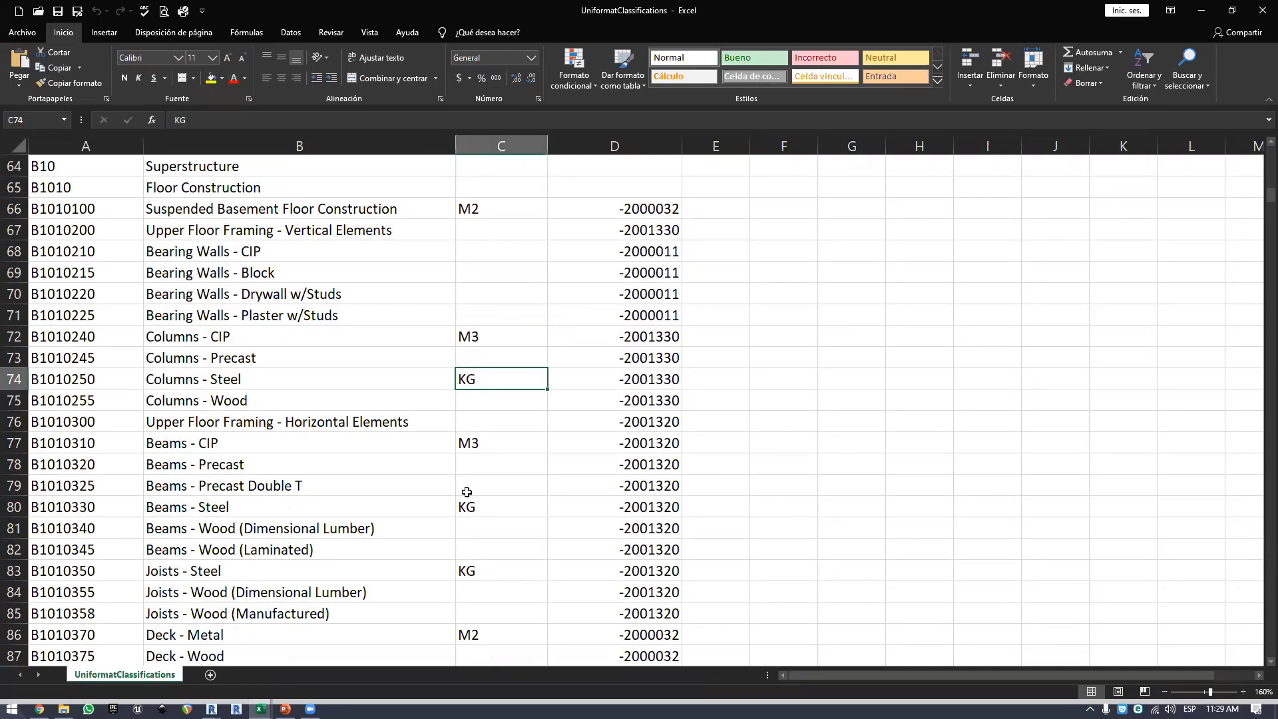
# - Review the units of the remaining floor, roof and exterior enclosure codes, down to the Exterior Wall Construction unit
pyautogui.scroll(-9, 466, 490)
pyautogui.scroll(3, 467, 490)
pyautogui.scroll(-10, 479, 439)
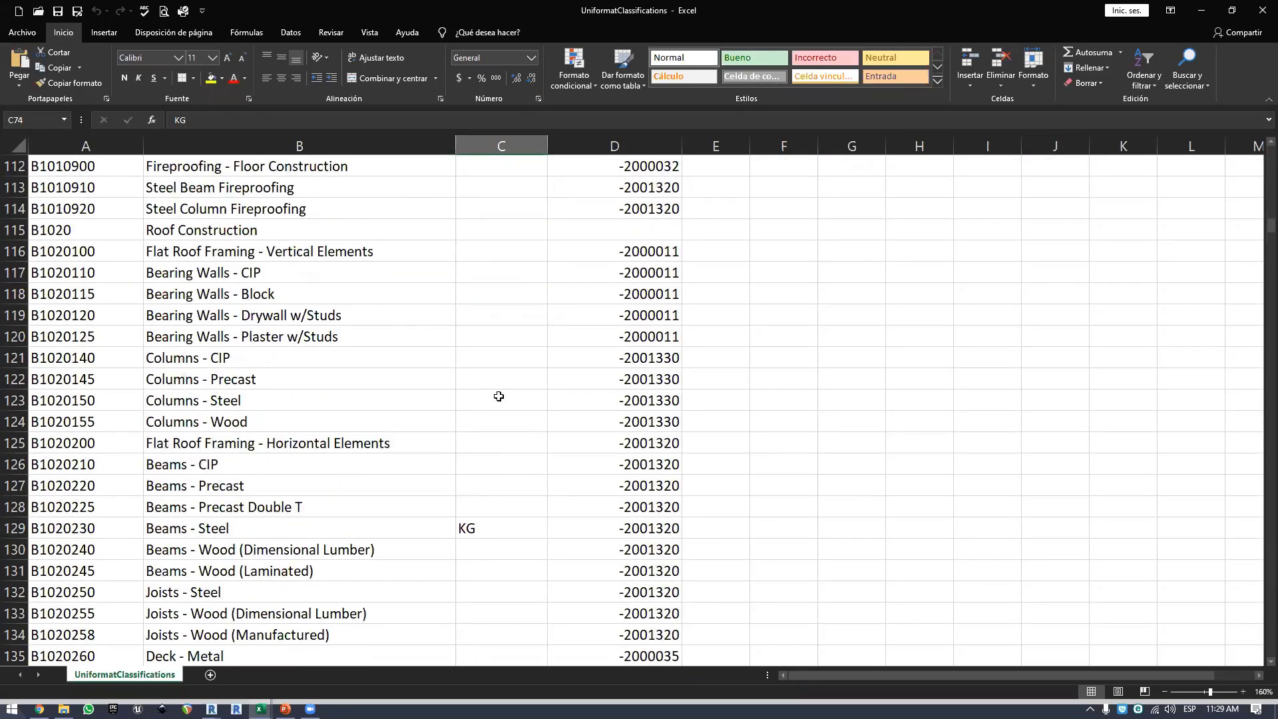
pyautogui.scroll(4, 499, 396)
pyautogui.click(260, 341)
pyautogui.scroll(-20, 408, 358)
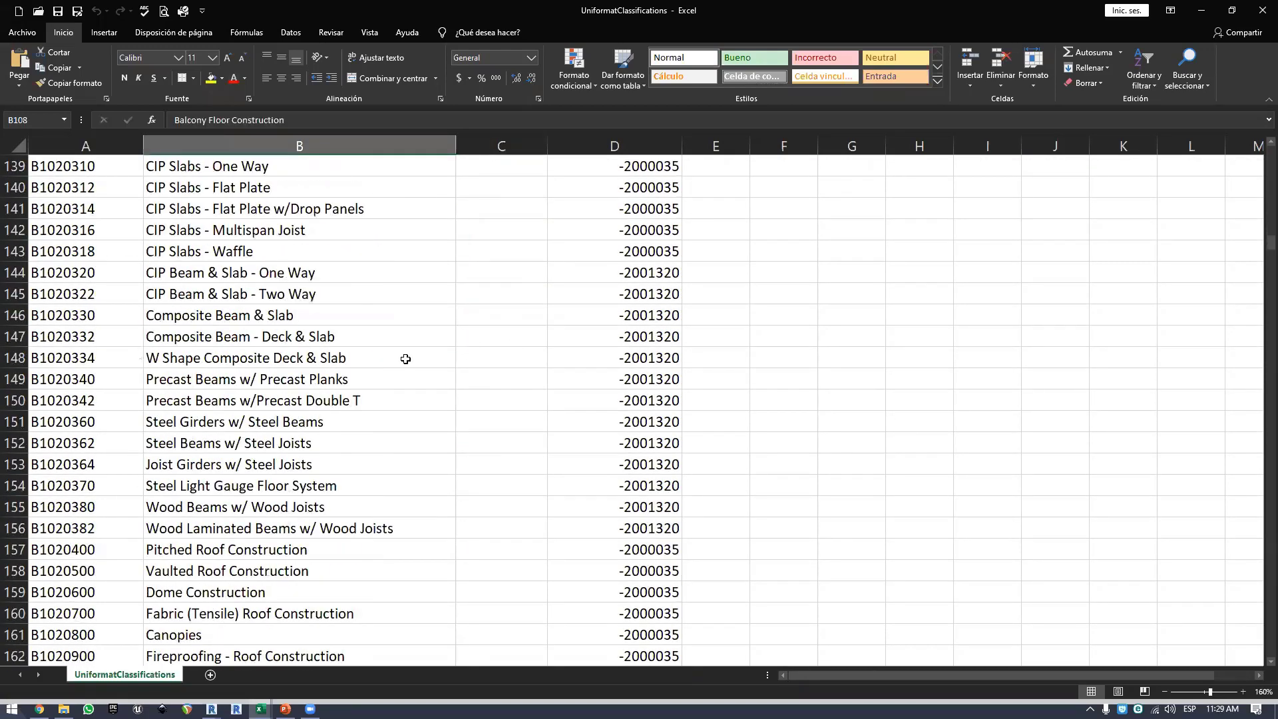
pyautogui.scroll(1, 295, 278)
pyautogui.scroll(1, 295, 277)
pyautogui.click(493, 251)
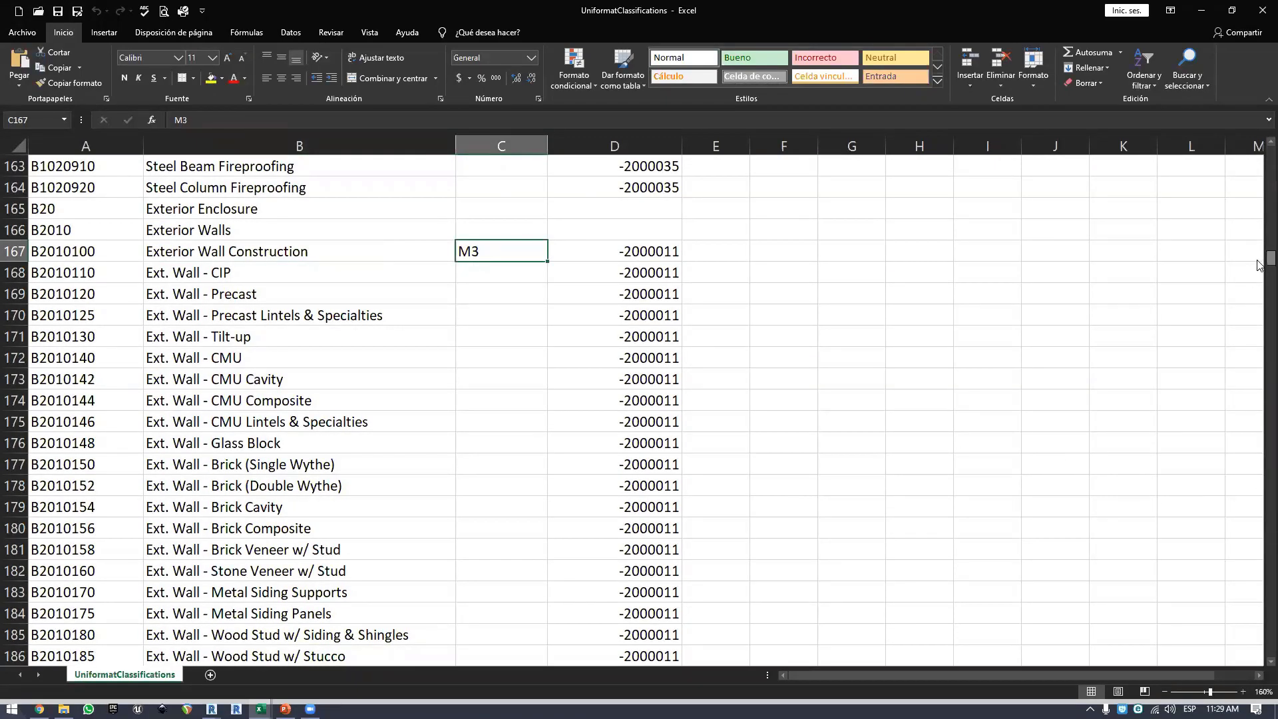
# - Return to the start of the classification sheet and highlight the CÓDIGO to ID CATEGORÍA REVIT columns as the graph's input data
pyautogui.moveTo(1271, 258); pyautogui.dragTo(1271, 156)
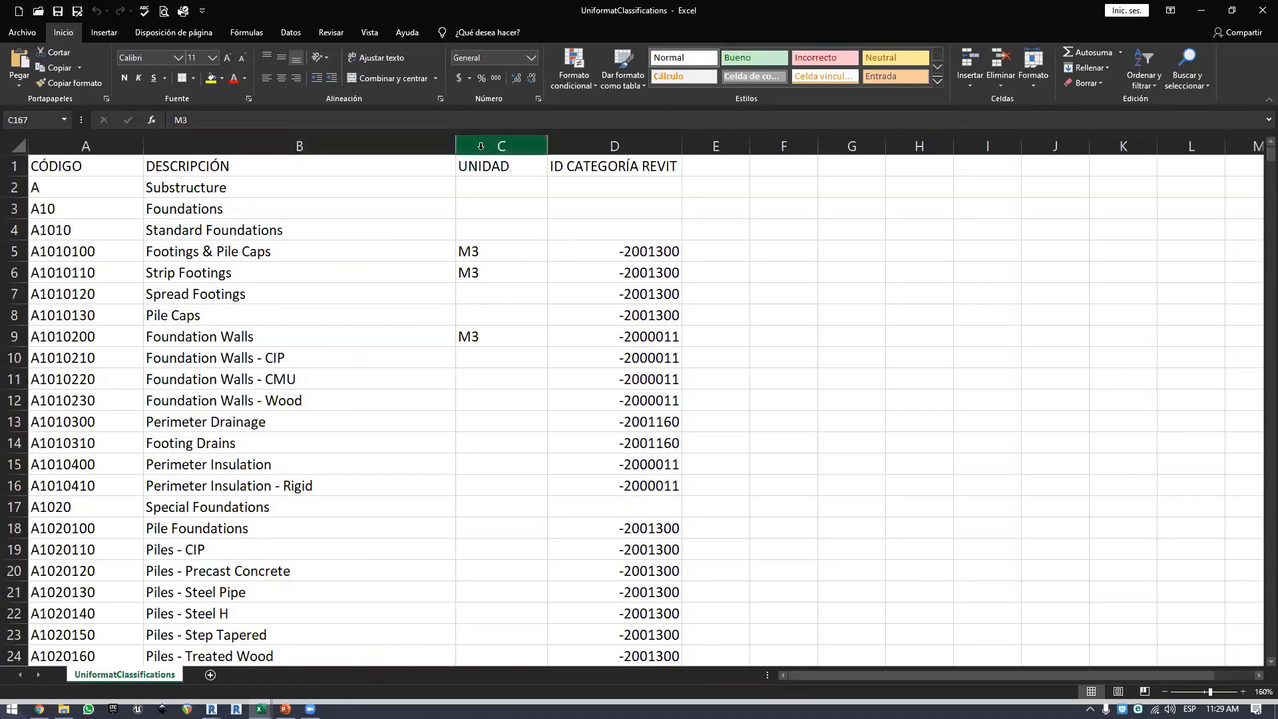
pyautogui.click(18, 145)
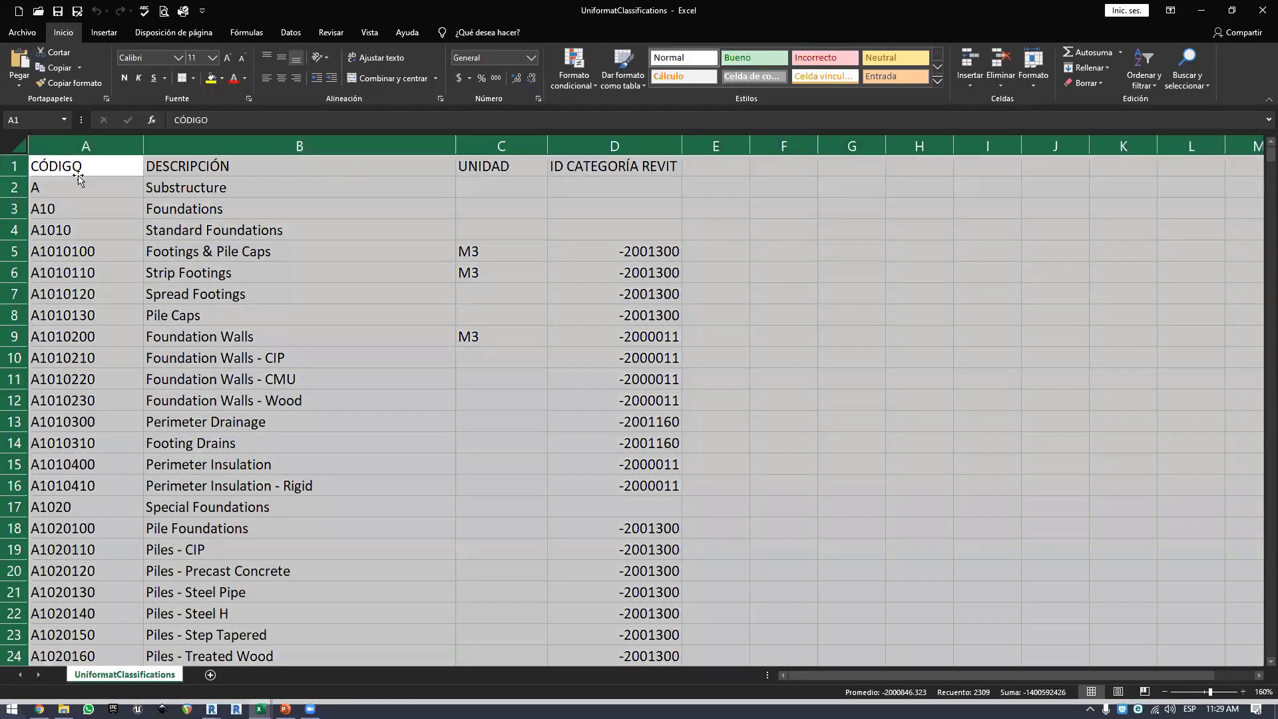
pyautogui.moveTo(79, 168); pyautogui.dragTo(617, 643)
pyautogui.click(579, 552)
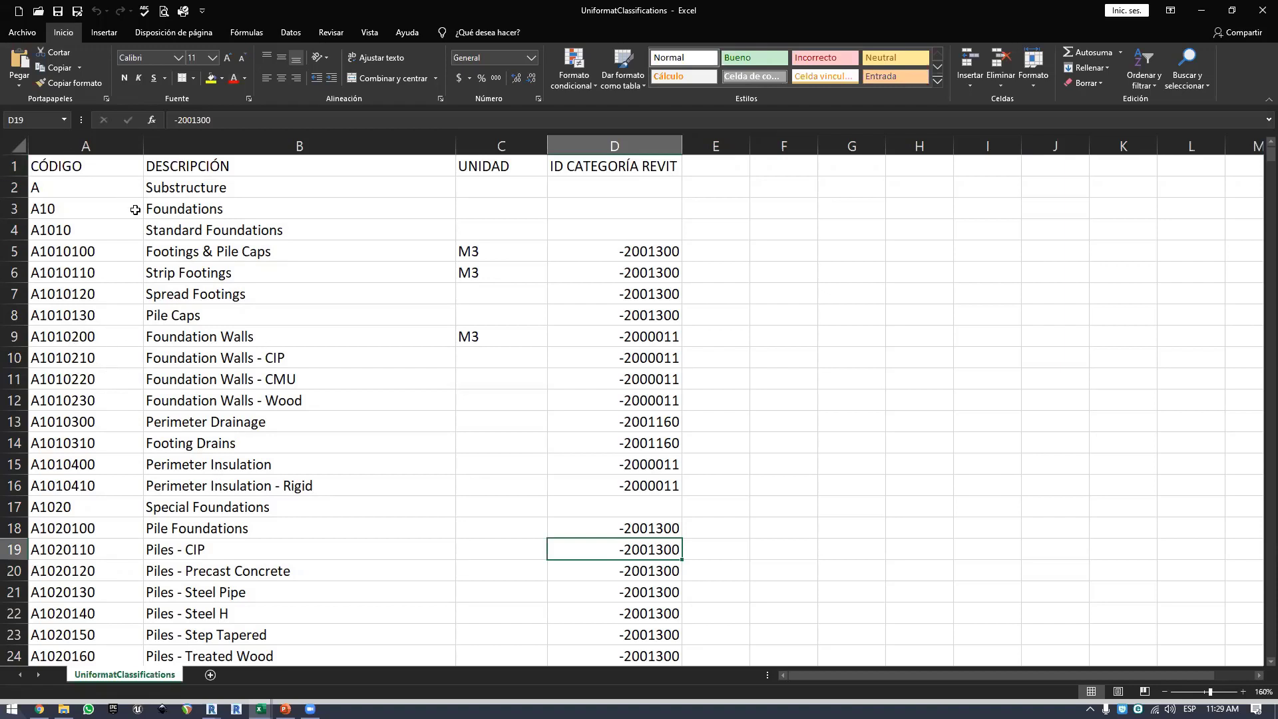
# - Examine the codes in the CÓDIGO column, highlighting the Foundation Walls row and its unit cell
pyautogui.moveTo(119, 187); pyautogui.dragTo(93, 609)
pyautogui.click(94, 353)
pyautogui.click(88, 329)
pyautogui.click(15, 336)
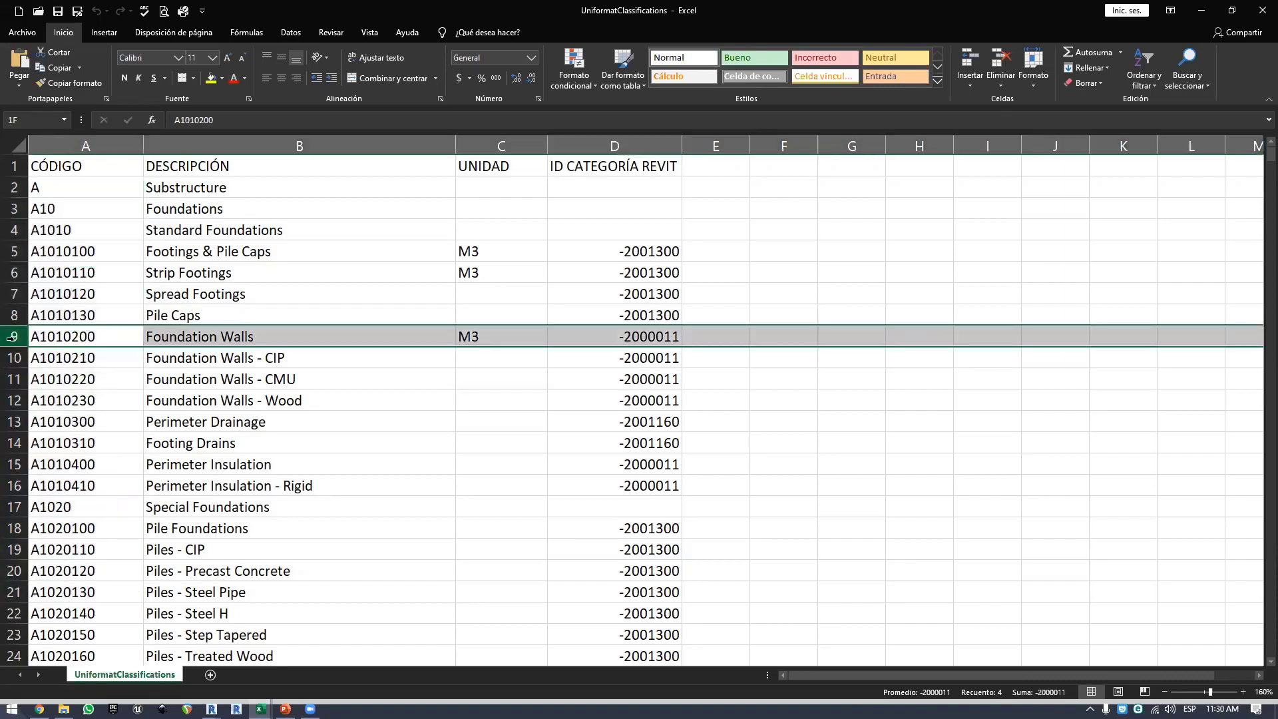
pyautogui.click(490, 339)
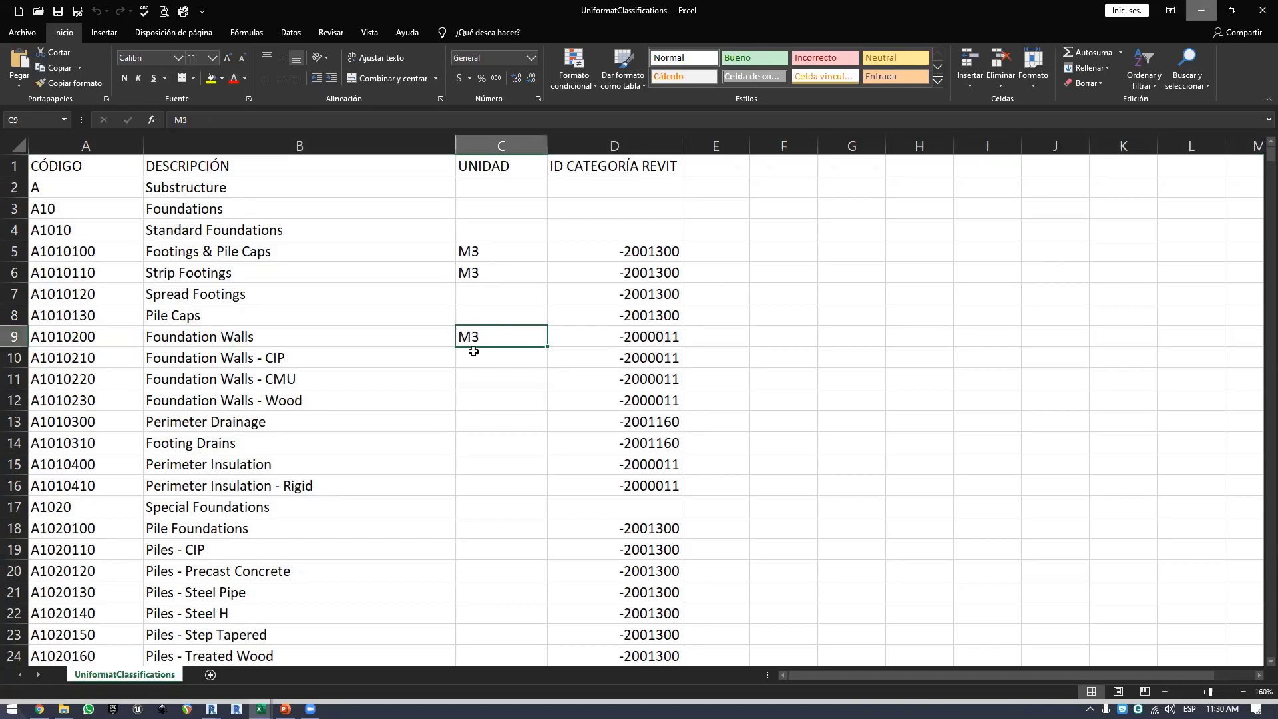
# - Minimize the UniformatClassifications workbook and switch to the Cuantificación Uniformat graph in Dynamo
pyautogui.click(1201, 10)
pyautogui.moveTo(260, 709)
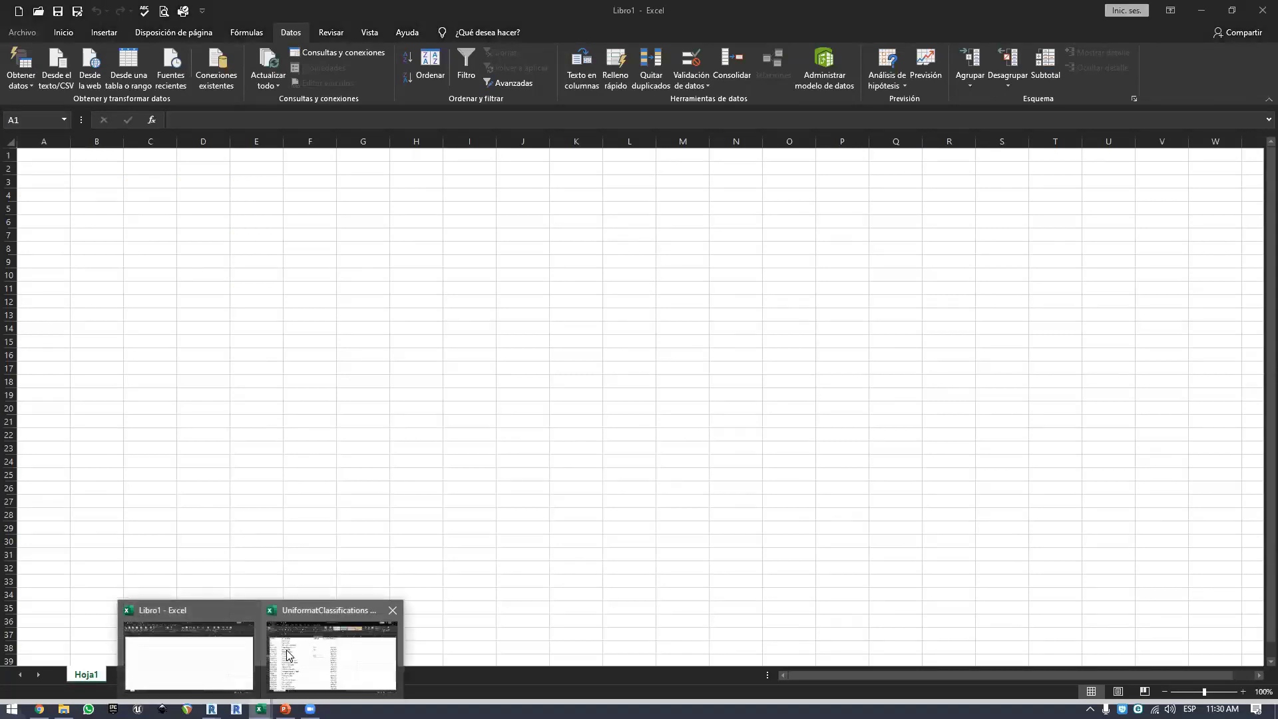
pyautogui.click(331, 649)
pyautogui.click(260, 709)
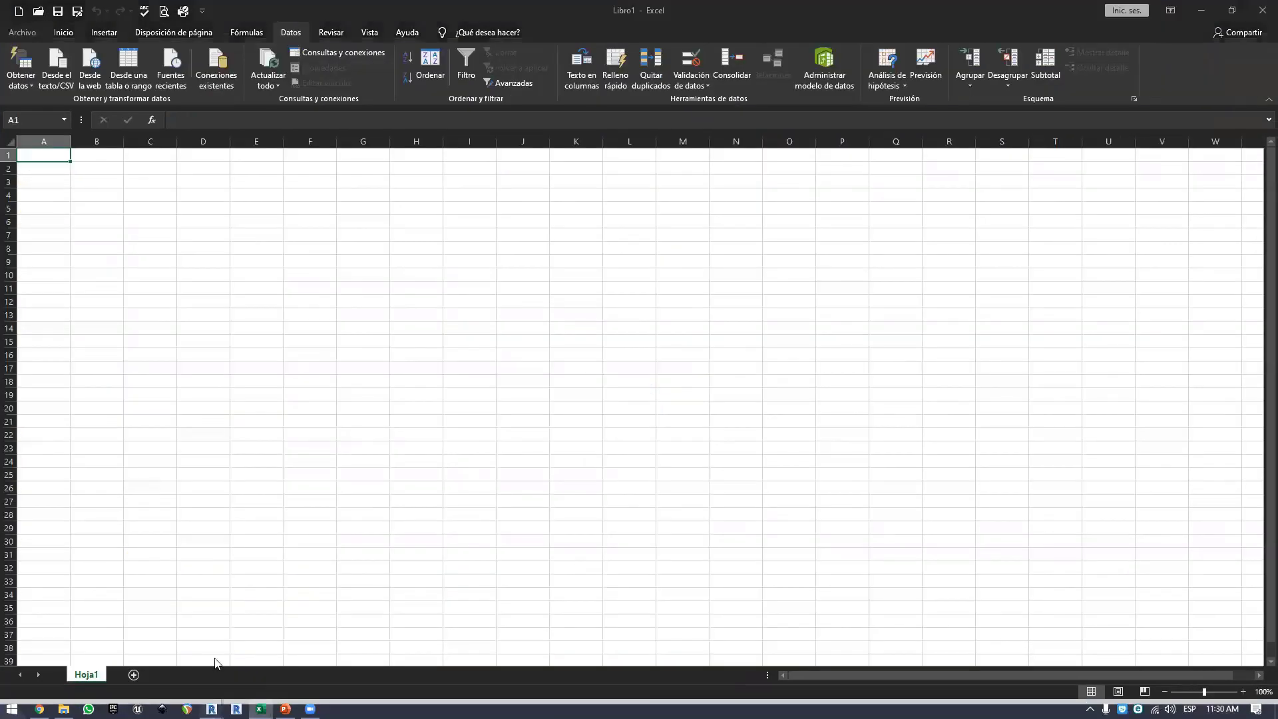
pyautogui.click(283, 656)
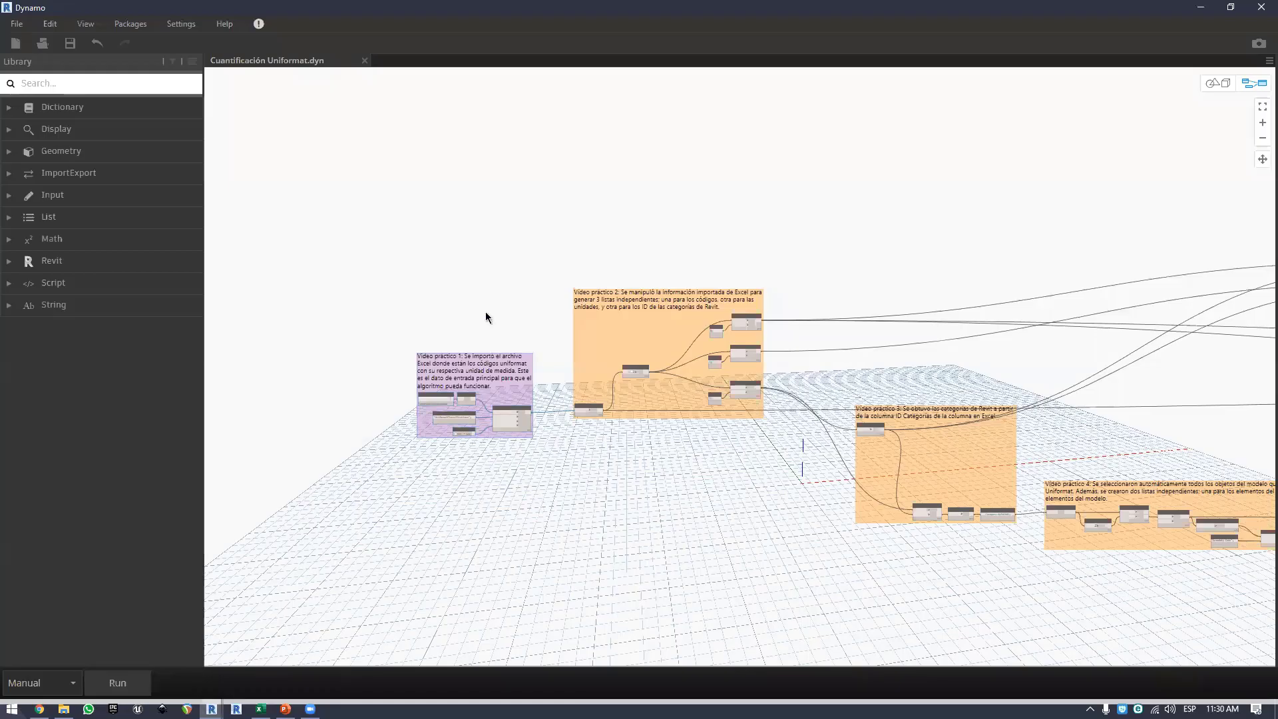
# - Examine the Vídeo práctico 1 to 3 groups that import the Excel data, split it into lists and obtain the Revit categories
pyautogui.scroll(2, 486, 306)
pyautogui.moveTo(489, 304); pyautogui.dragTo(494, 297)
pyautogui.moveTo(742, 288); pyautogui.dragTo(522, 273, button='middle')
pyautogui.scroll(-3, 521, 273)
pyautogui.click(525, 274)
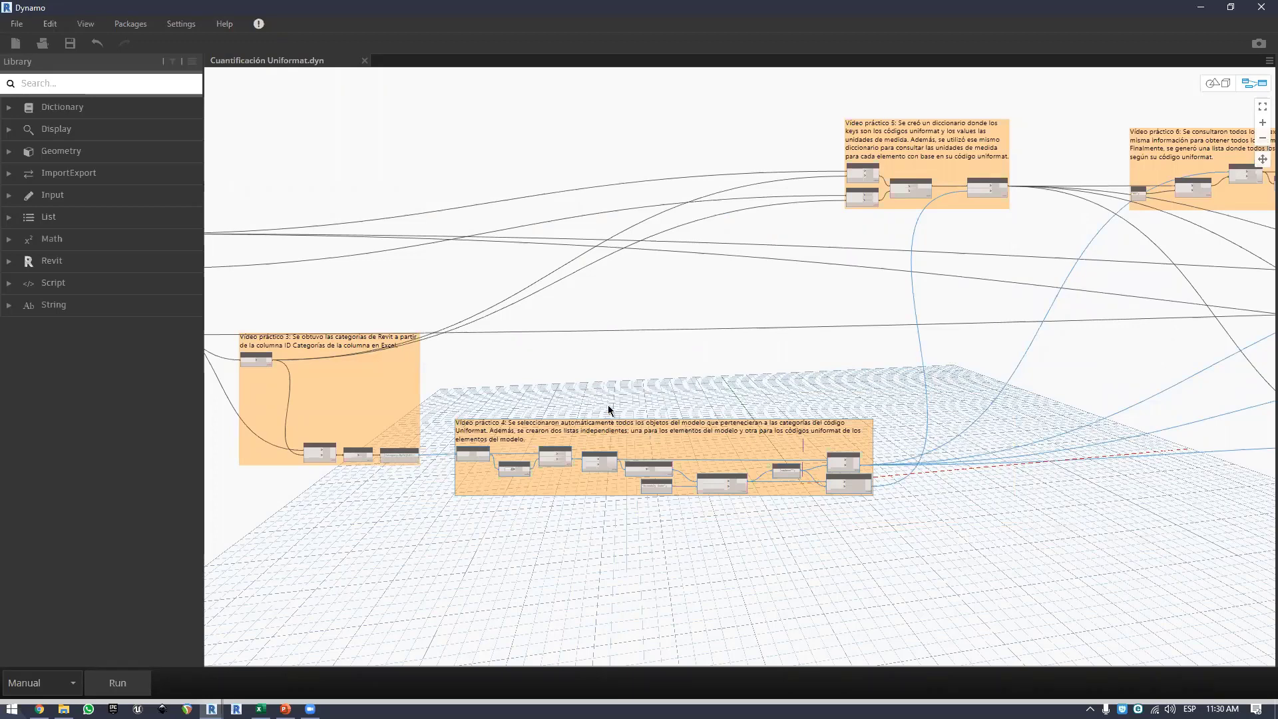
# - Examine the Vídeo práctico 4 to 7 groups covering element selection, the units dictionary, M3 grouping and quantity extraction
pyautogui.scroll(-4, 565, 415)
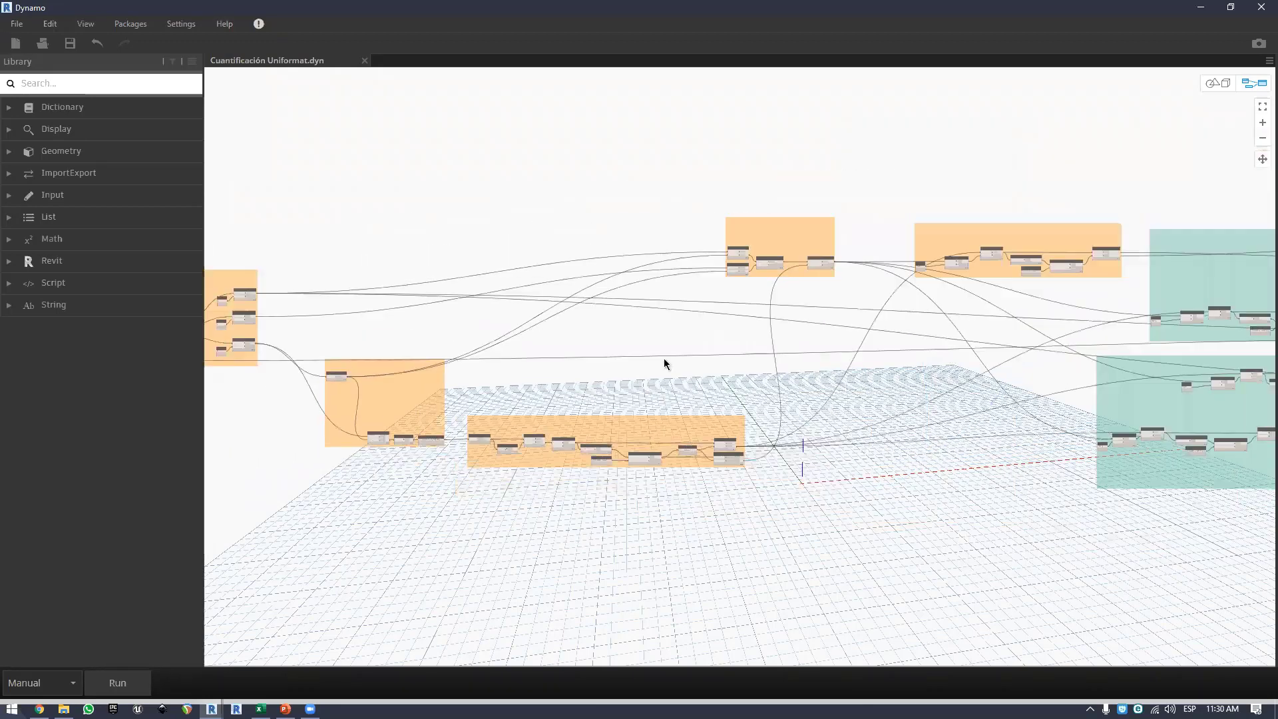
pyautogui.scroll(3, 699, 264)
pyautogui.scroll(1, 700, 265)
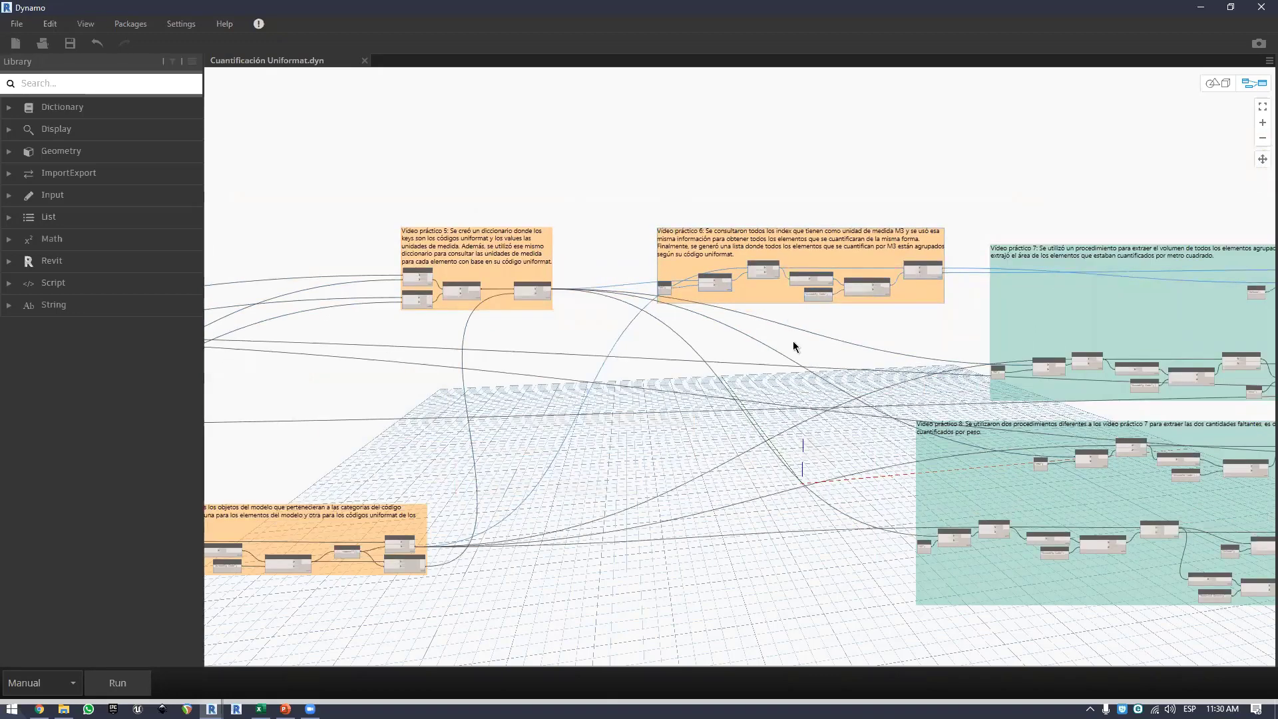
pyautogui.moveTo(541, 290); pyautogui.dragTo(521, 289, button='middle')
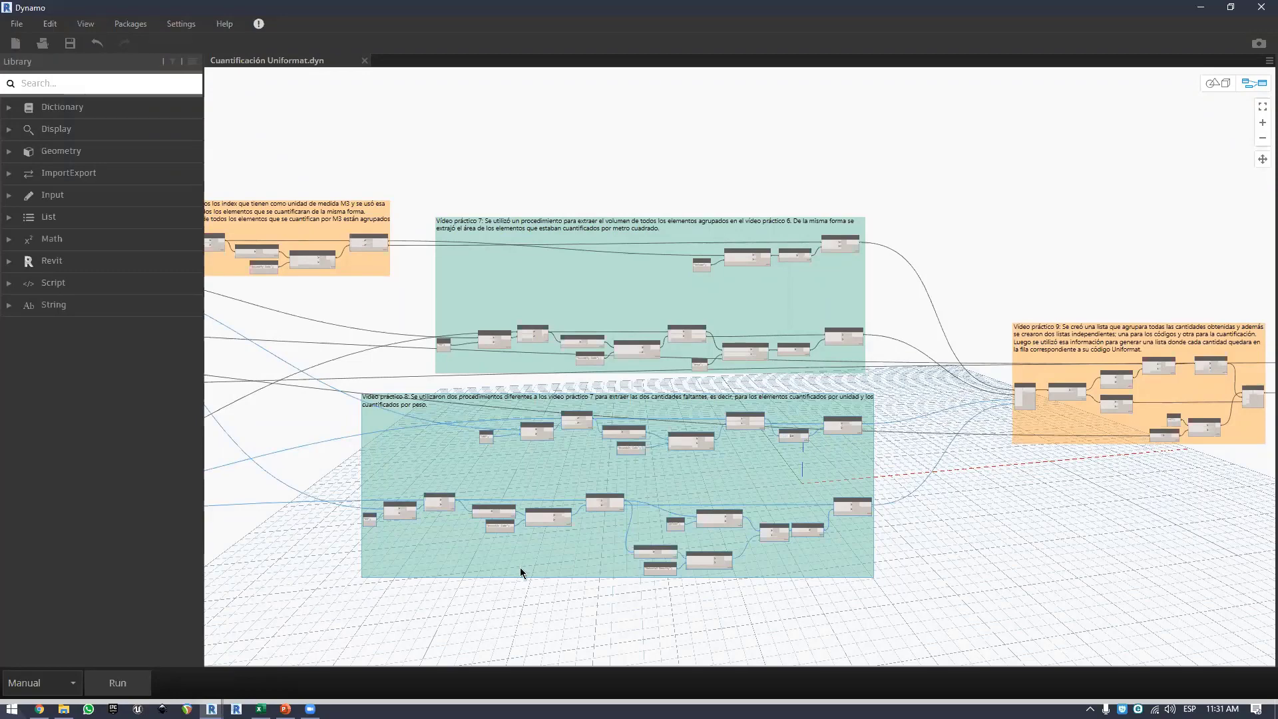
# - Inspect the weight branch of the Vídeo práctico 8 group, highlighting the Material Density text in its Code Block
pyautogui.scroll(2, 521, 568)
pyautogui.scroll(5, 558, 530)
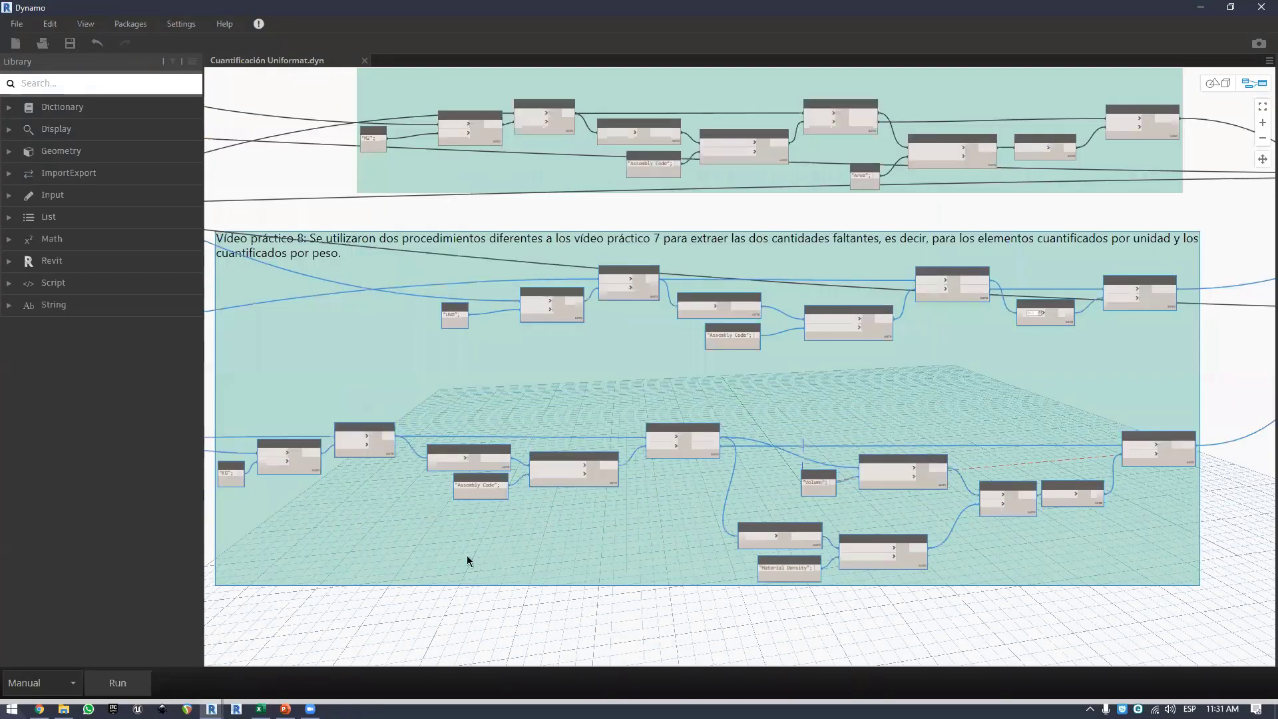
pyautogui.scroll(2, 721, 536)
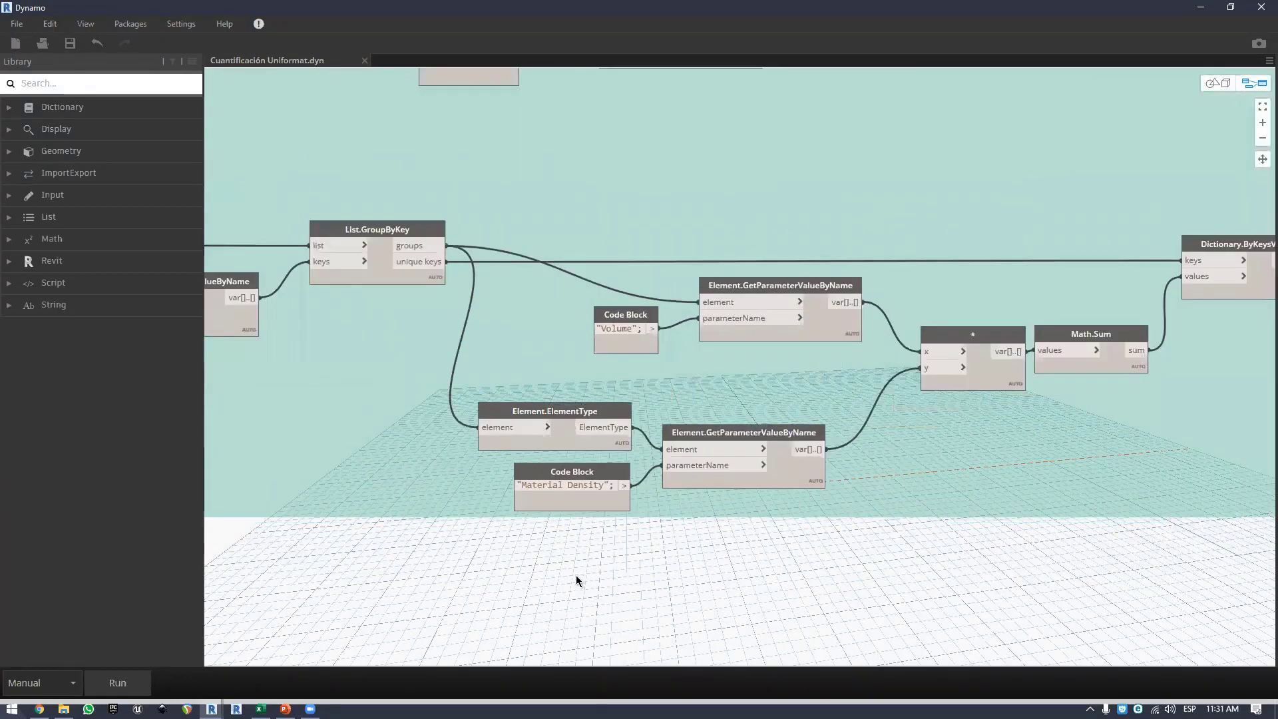
pyautogui.scroll(1, 456, 502)
pyautogui.moveTo(497, 503)
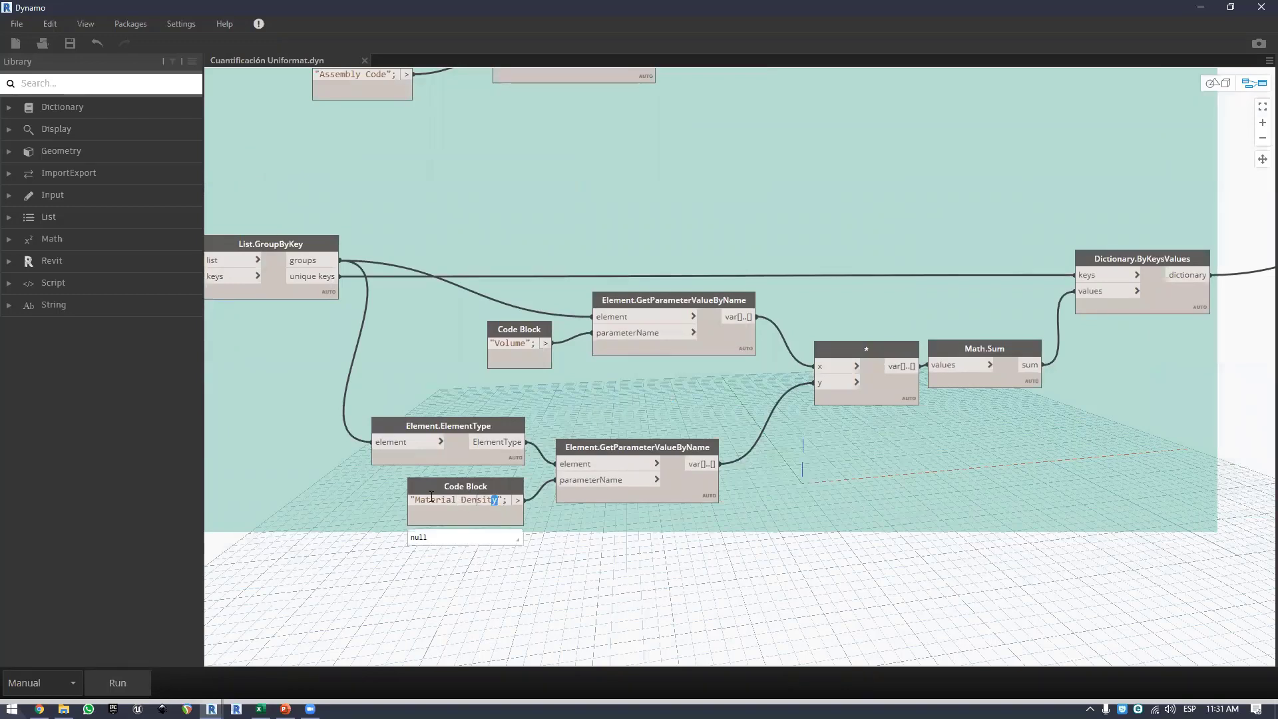
pyautogui.moveTo(431, 497); pyautogui.dragTo(410, 499)
pyautogui.click(486, 509)
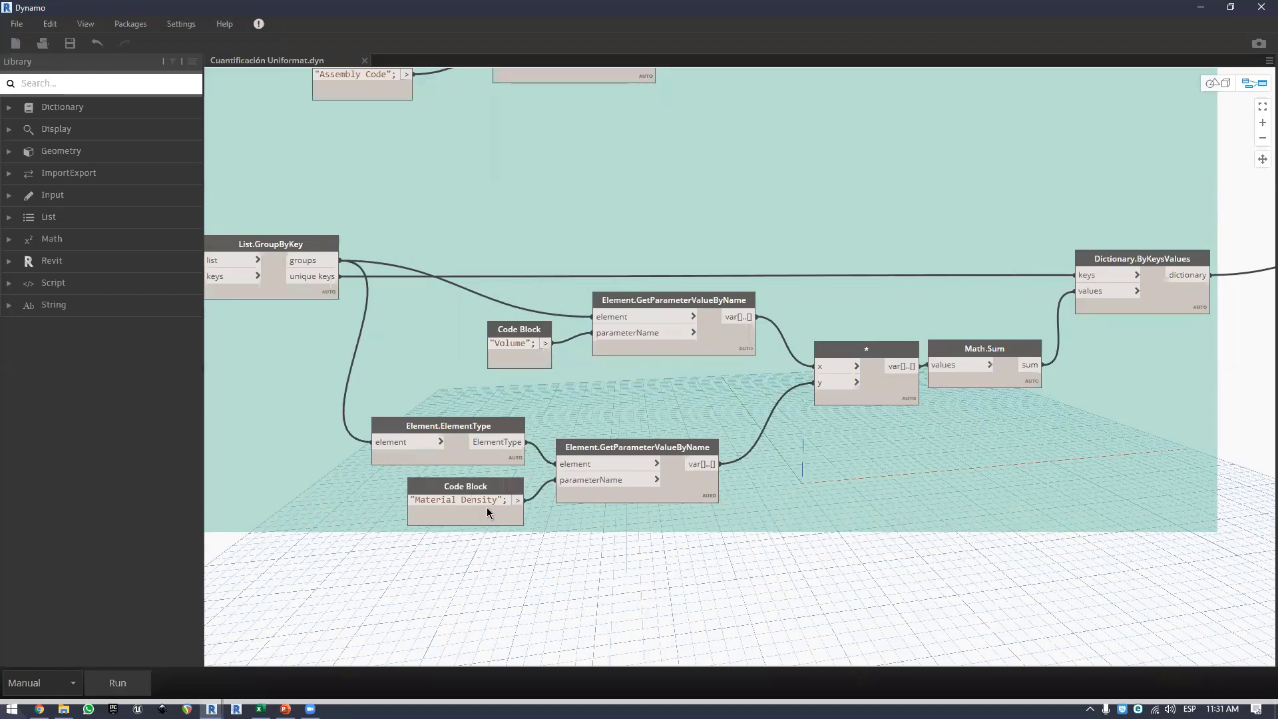
# - Follow the Volume and Material Density values through the multiplication and Math.Sum nodes to the Dictionary.ByKeysValues node
pyautogui.moveTo(506, 549); pyautogui.dragTo(408, 571, button='middle')
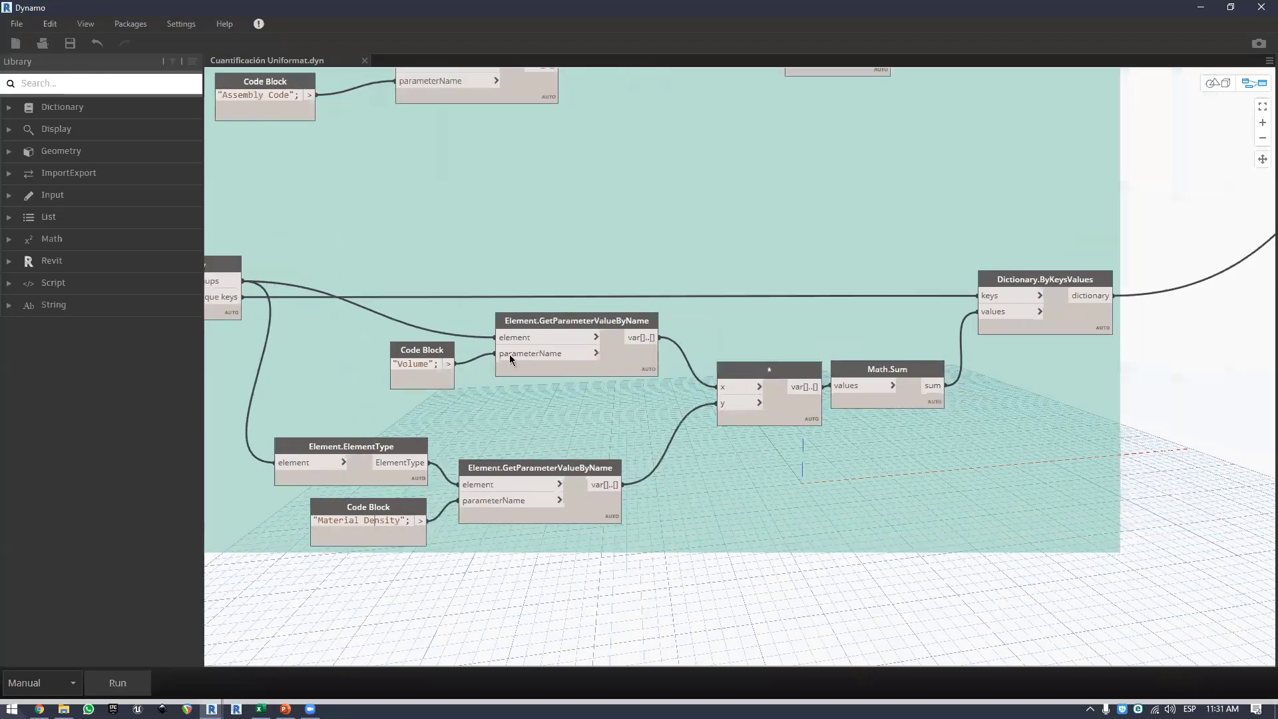
pyautogui.scroll(-1, 418, 433)
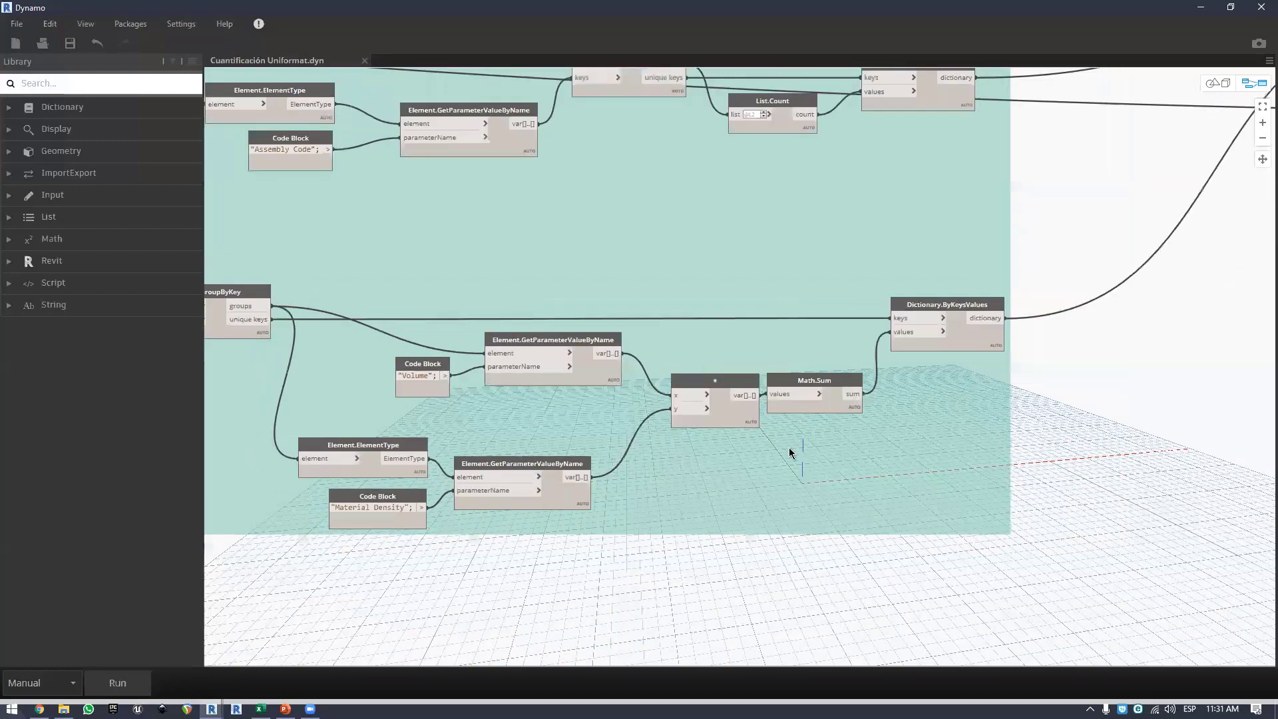
pyautogui.scroll(-2, 543, 432)
pyautogui.scroll(1, 508, 506)
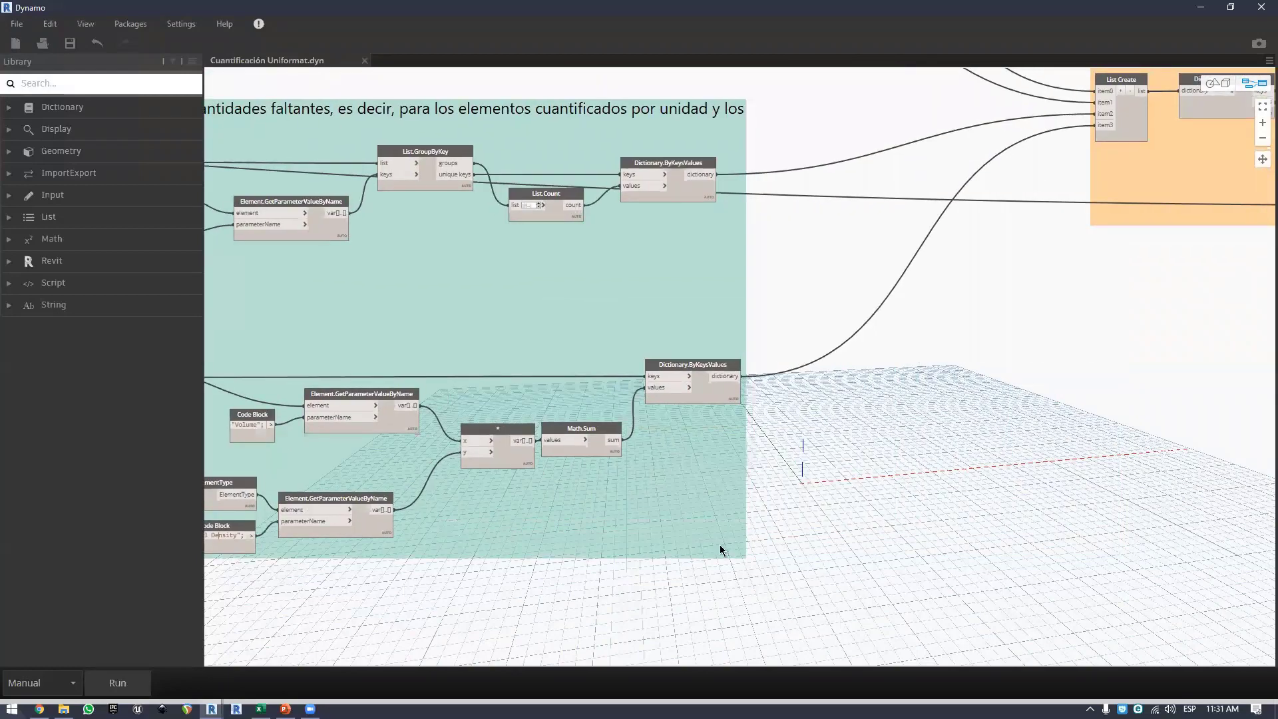
pyautogui.scroll(-3, 720, 544)
# - Review how the Vídeo práctico 5 and 6 groups feed the quantity extraction groups Vídeo práctico 7 and 8
pyautogui.moveTo(464, 571); pyautogui.dragTo(584, 545, button='middle')
pyautogui.scroll(1, 605, 561)
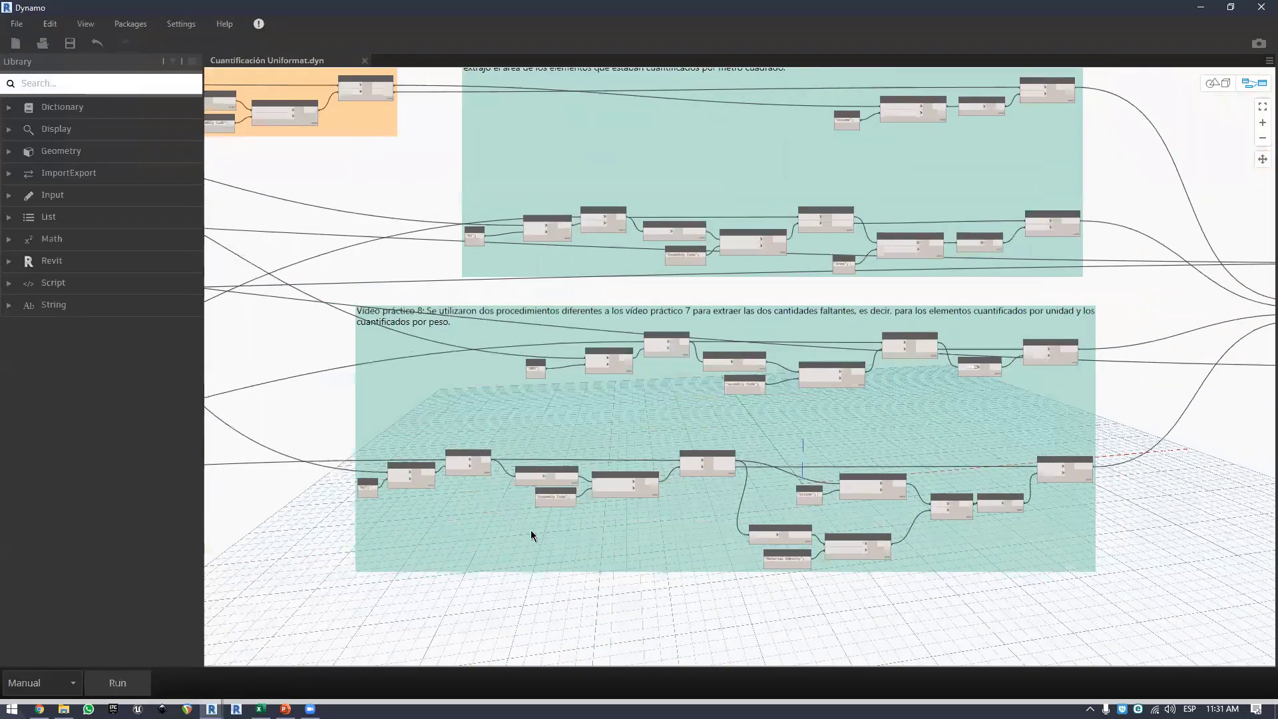
pyautogui.scroll(1, 444, 485)
pyautogui.scroll(-3, 857, 526)
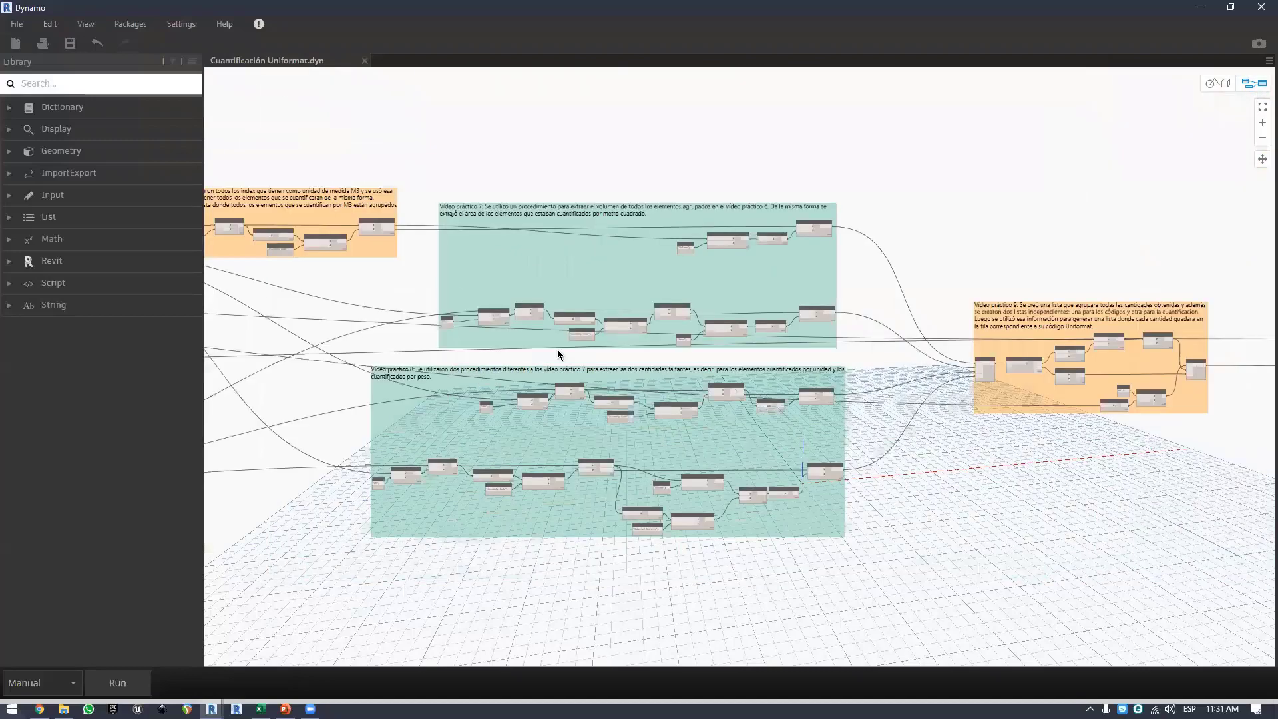
pyautogui.moveTo(558, 354); pyautogui.dragTo(1117, 413, button='middle')
pyautogui.scroll(-1, 622, 511)
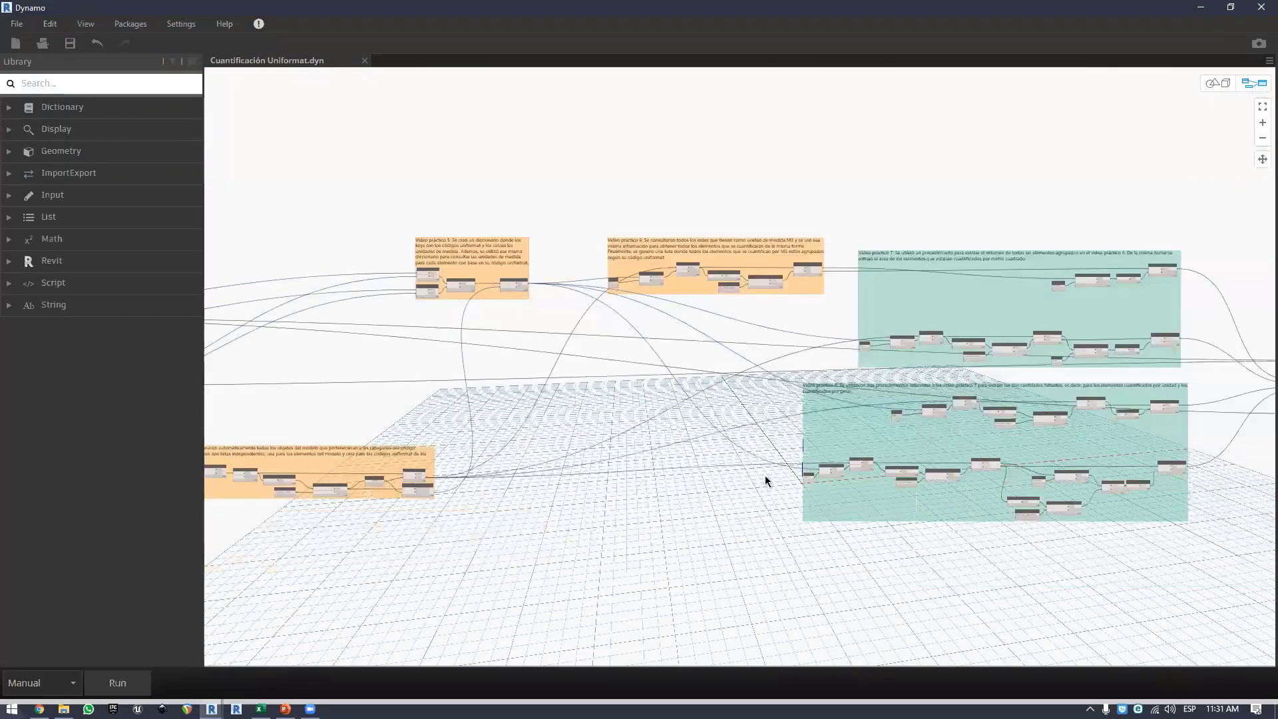
pyautogui.moveTo(820, 454); pyautogui.dragTo(605, 471, button='middle')
pyautogui.scroll(3, 606, 472)
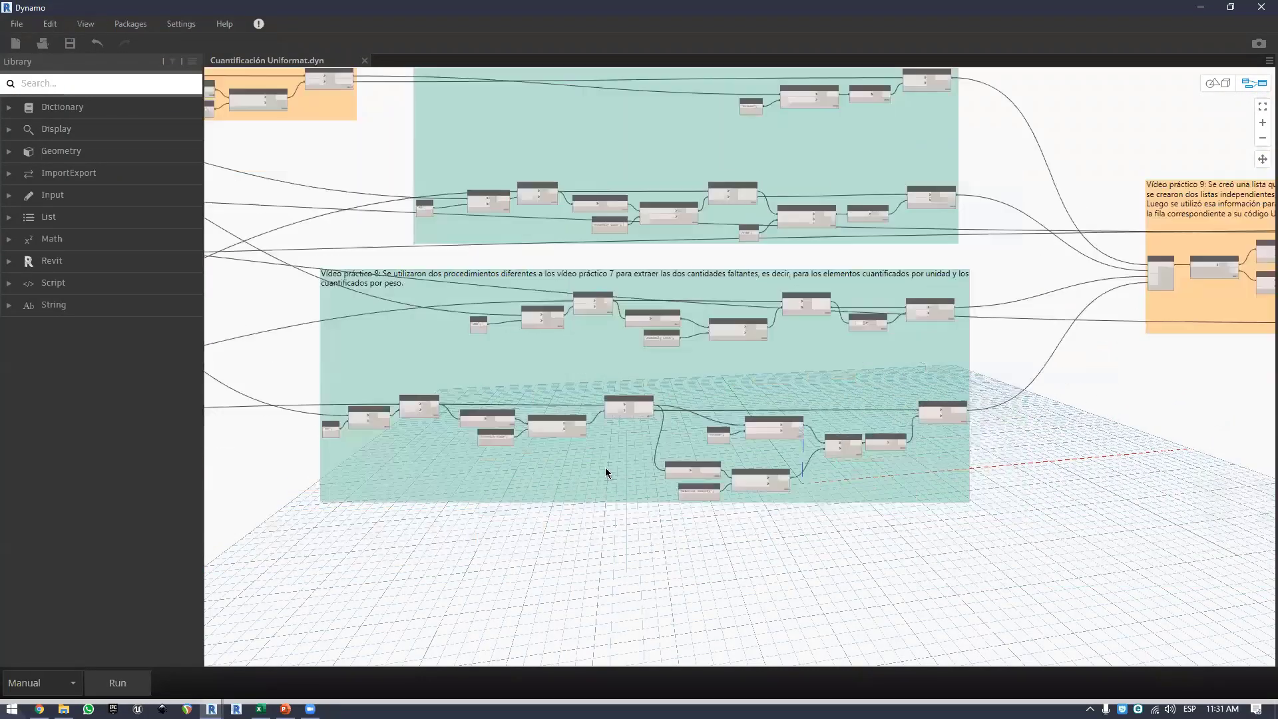
pyautogui.scroll(1, 606, 473)
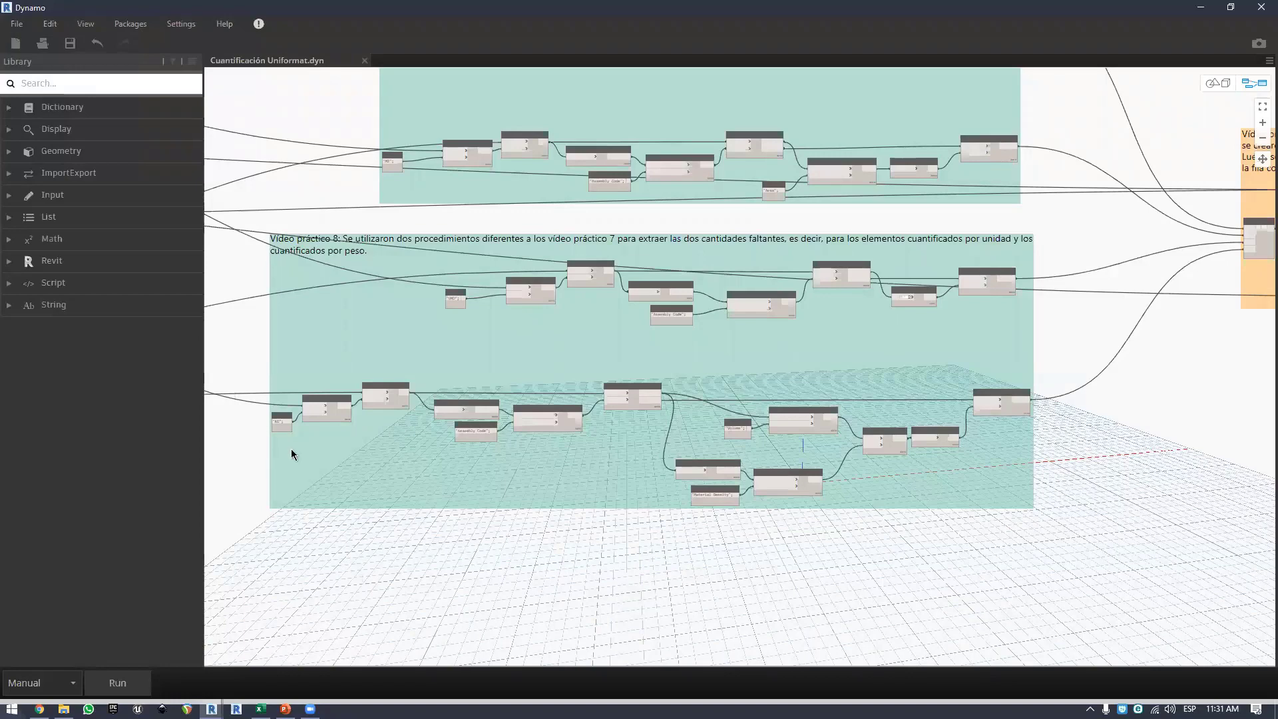
# - Inspect the KG filtering nodes at the start of the weight branch, selecting the List.GetItemAtIndex node
pyautogui.scroll(1, 293, 446)
pyautogui.scroll(4, 293, 443)
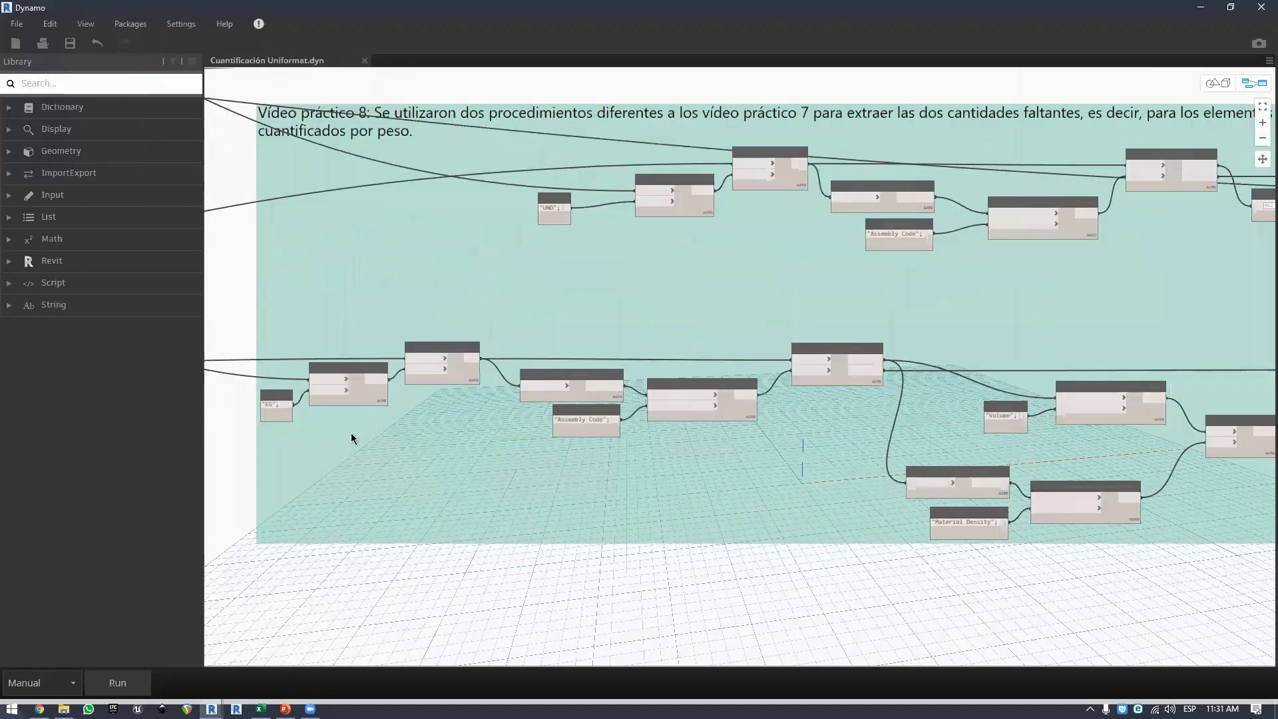
pyautogui.click(504, 358)
pyautogui.scroll(-6, 473, 506)
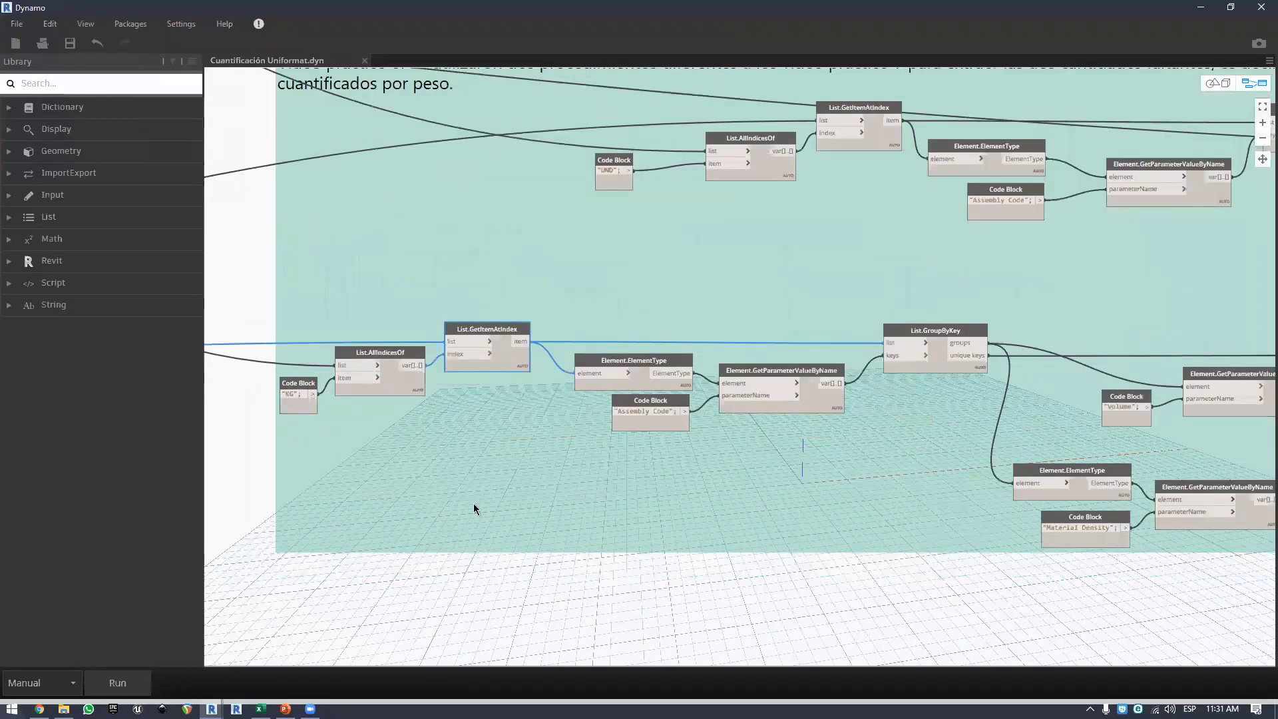
pyautogui.scroll(4, 571, 250)
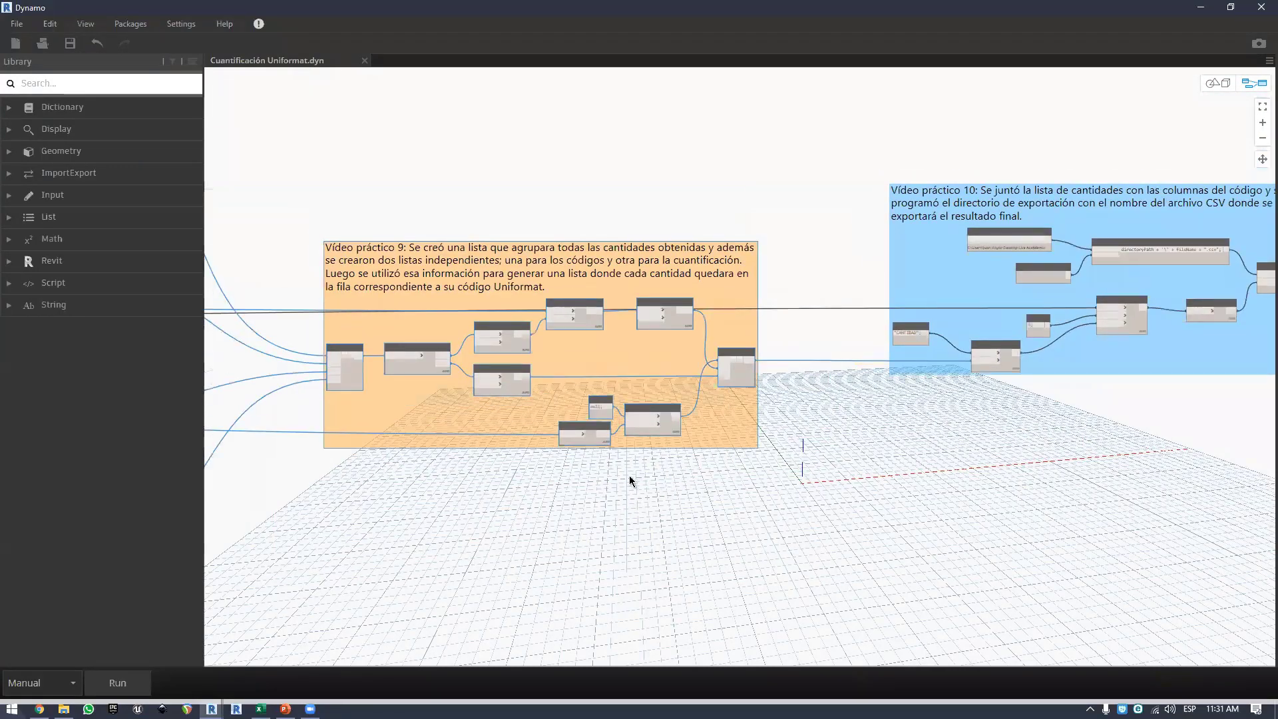
# - Examine the Vídeo práctico 9 group that merges the quantities by code and the Vídeo práctico 10 group that exports the CSV
pyautogui.moveTo(399, 260); pyautogui.dragTo(450, 299, button='middle')
pyautogui.doubleClick(582, 333)
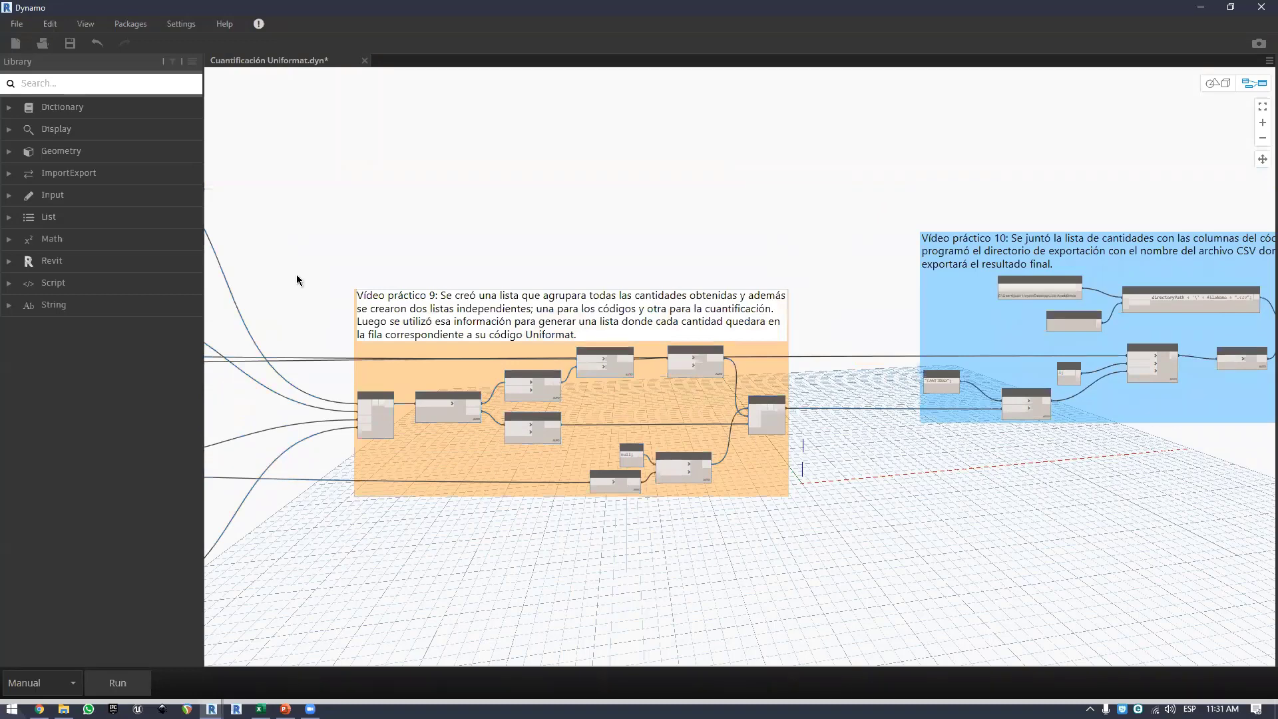
pyautogui.click(336, 306)
pyautogui.moveTo(572, 478); pyautogui.dragTo(438, 476, button='middle')
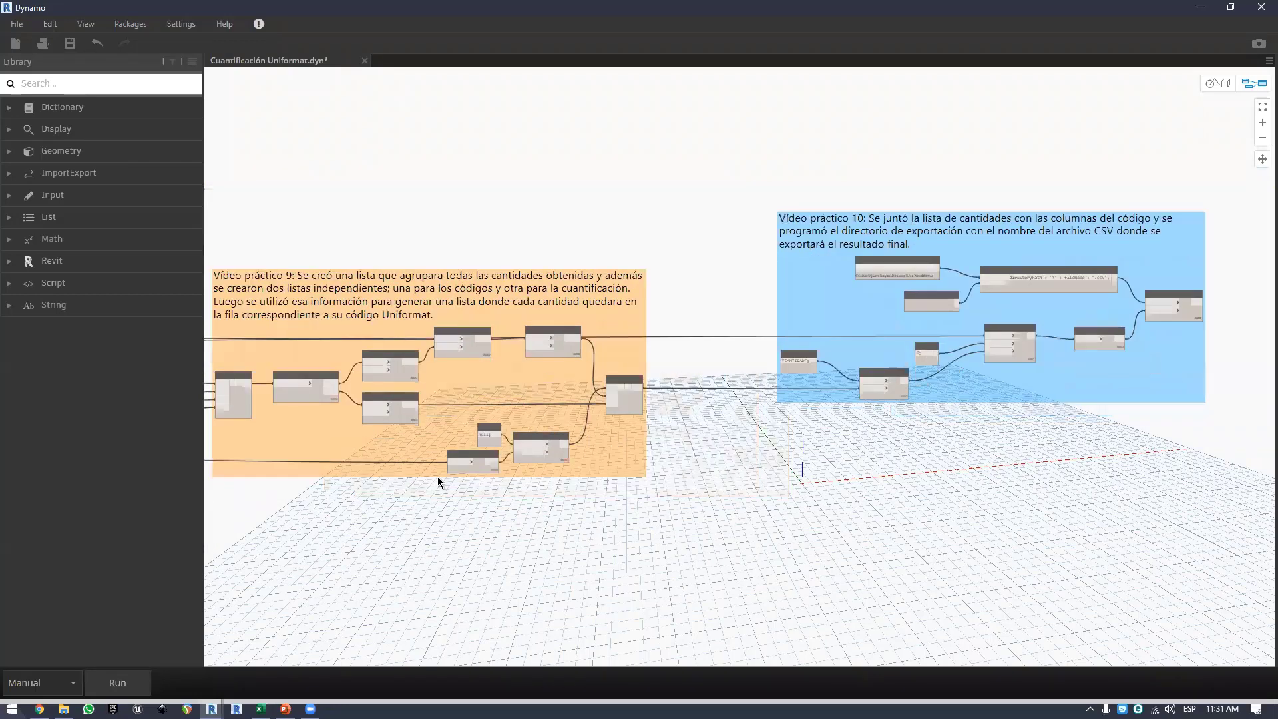
pyautogui.moveTo(511, 282); pyautogui.dragTo(440, 400, button='middle')
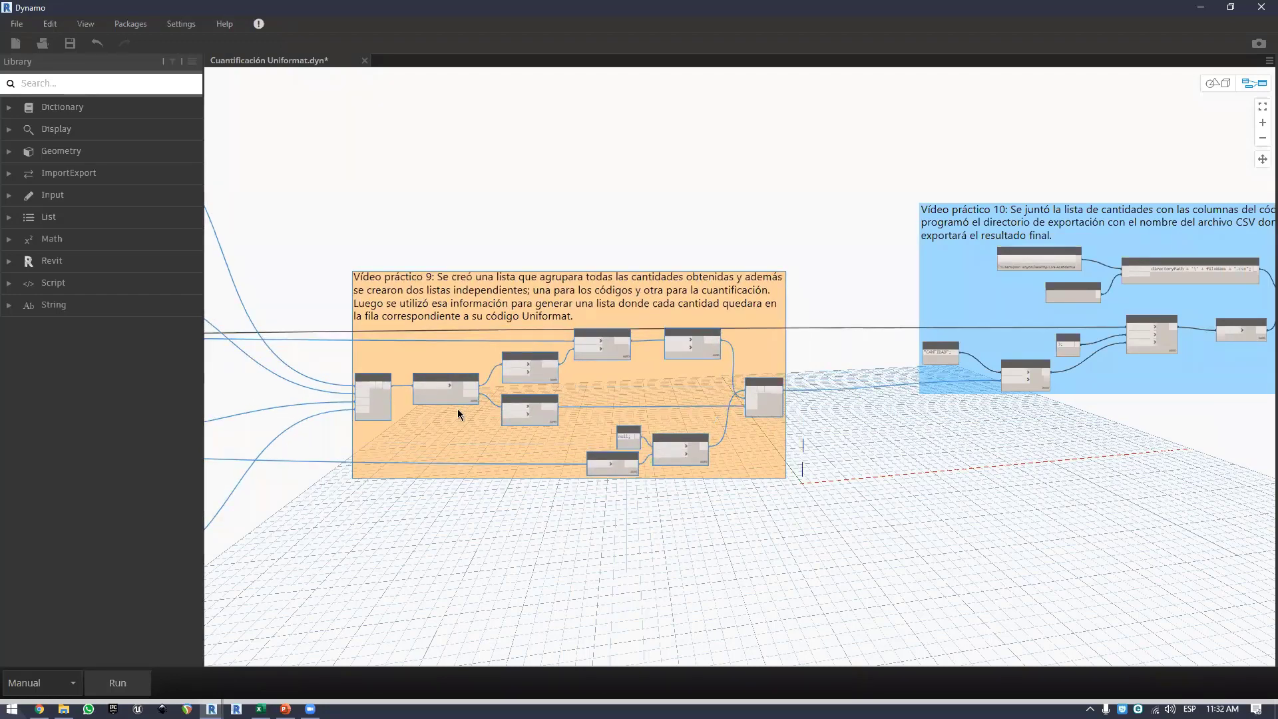
pyautogui.click(803, 276)
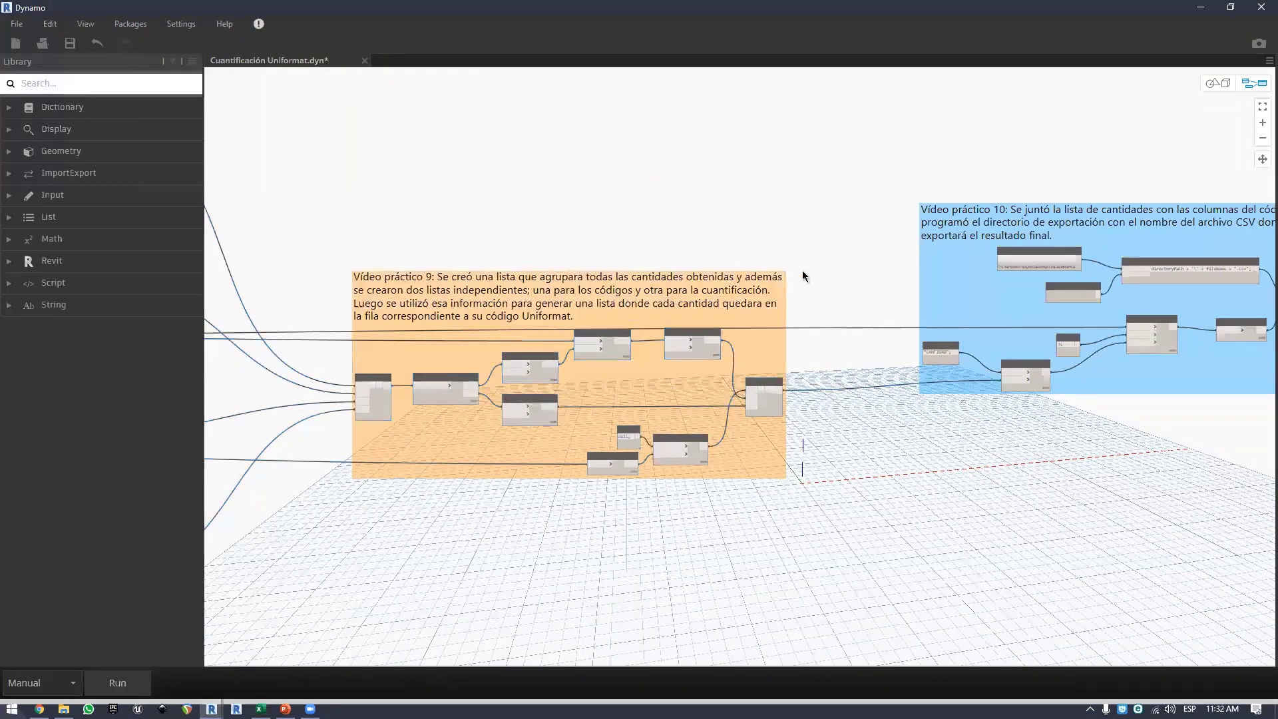
pyautogui.moveTo(803, 277); pyautogui.dragTo(642, 288, button='middle')
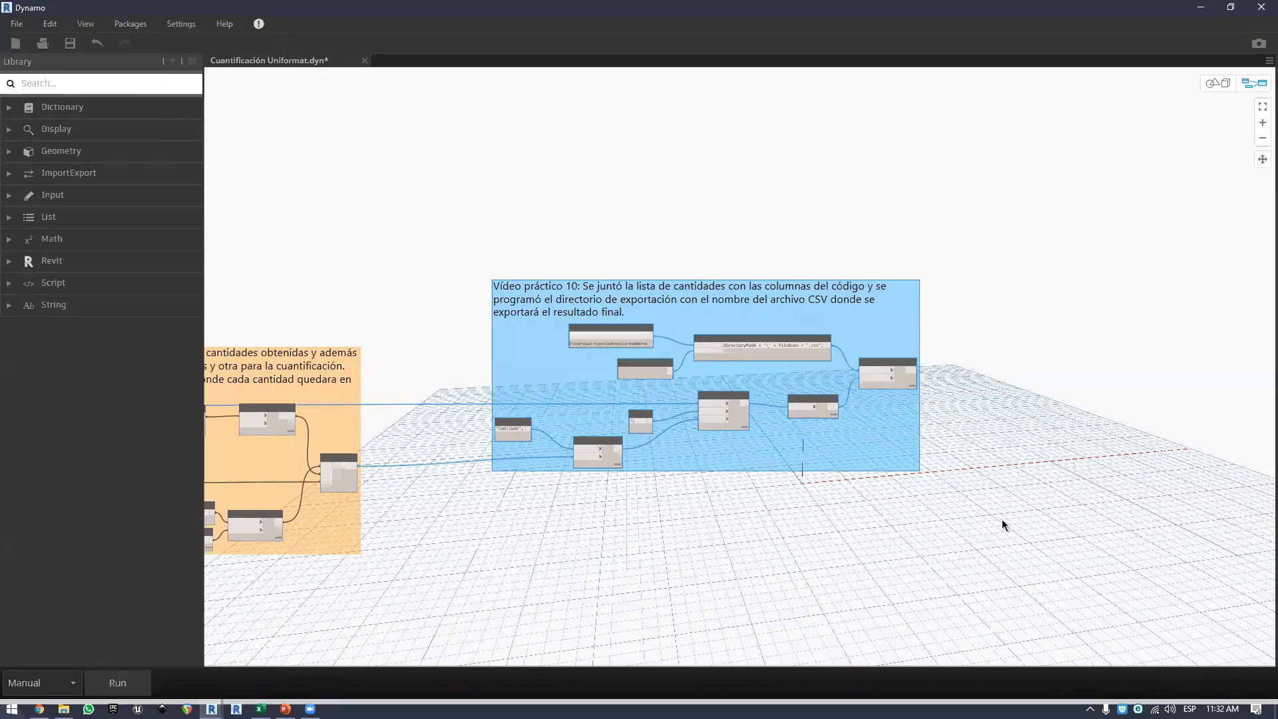
# - Move the purple Excel import group further left, away from the rest of the graph
pyautogui.scroll(-5, 605, 493)
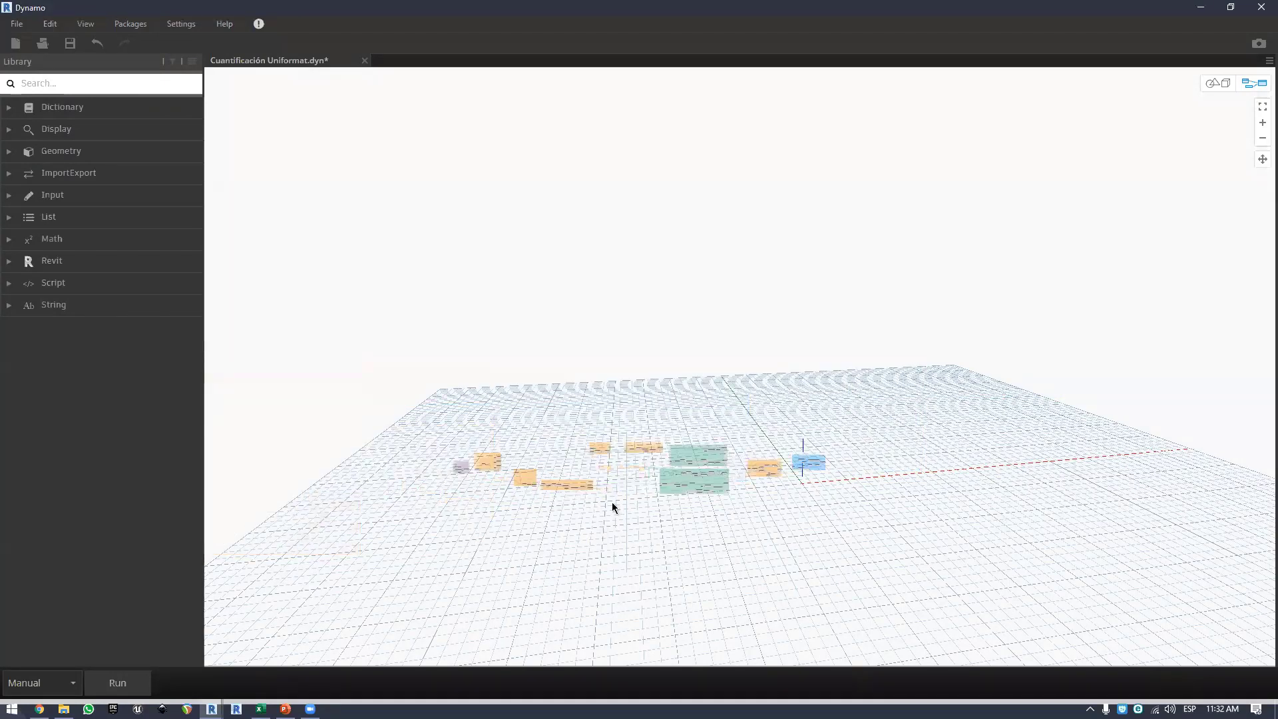
pyautogui.scroll(3, 612, 502)
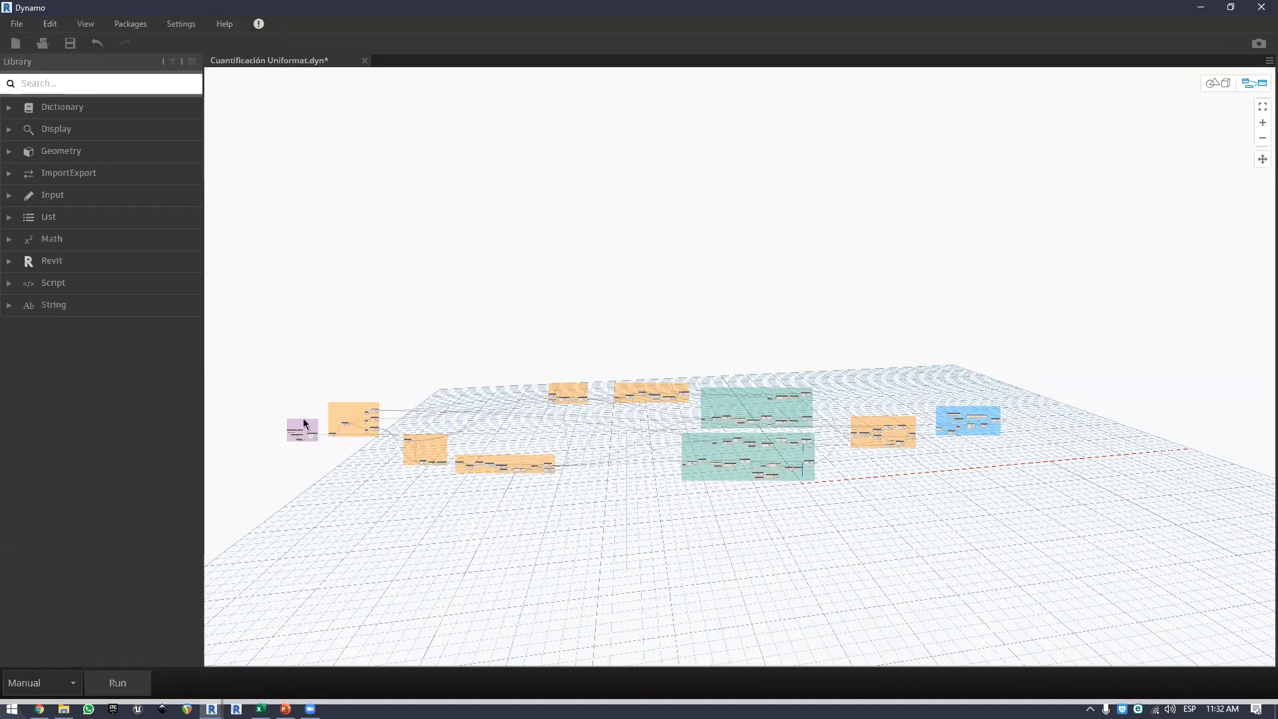
pyautogui.moveTo(309, 424); pyautogui.dragTo(257, 309)
pyautogui.moveTo(267, 353); pyautogui.dragTo(266, 437)
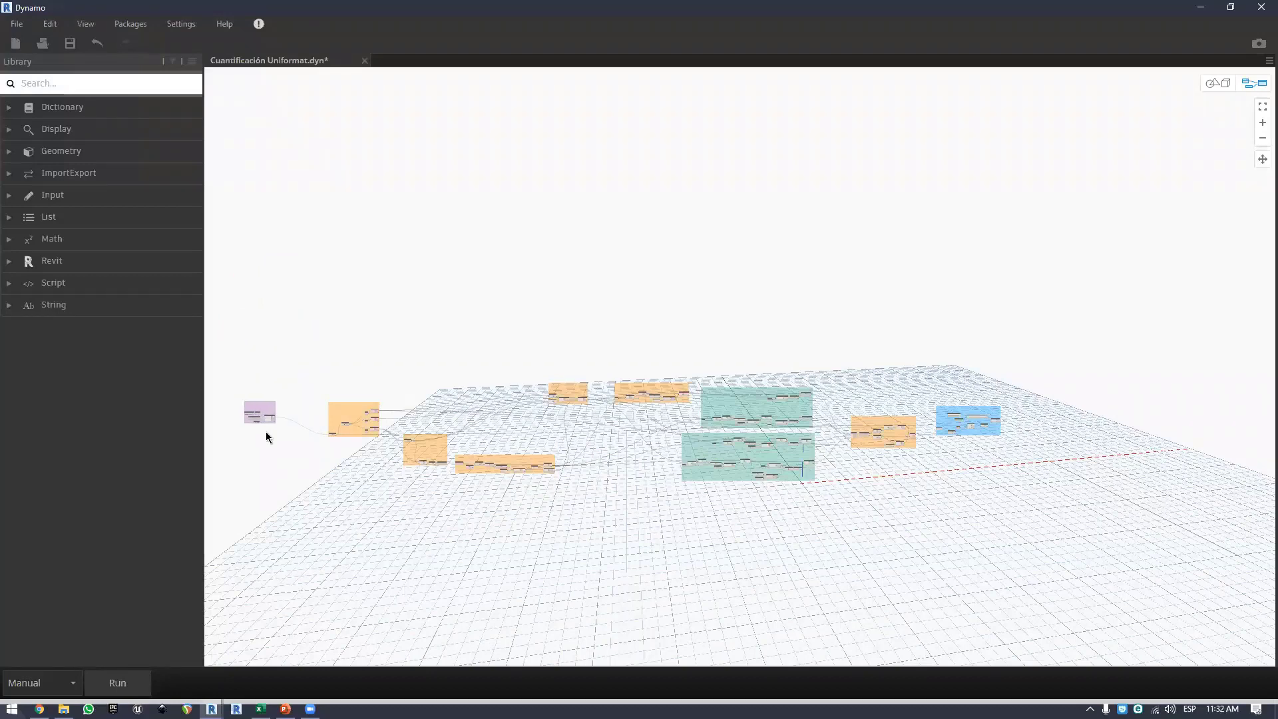
# - Move the orange and green processing groups upward together and shift the blue export group slightly to the right
pyautogui.moveTo(319, 342); pyautogui.dragTo(925, 519)
pyautogui.moveTo(731, 392); pyautogui.dragTo(713, 311)
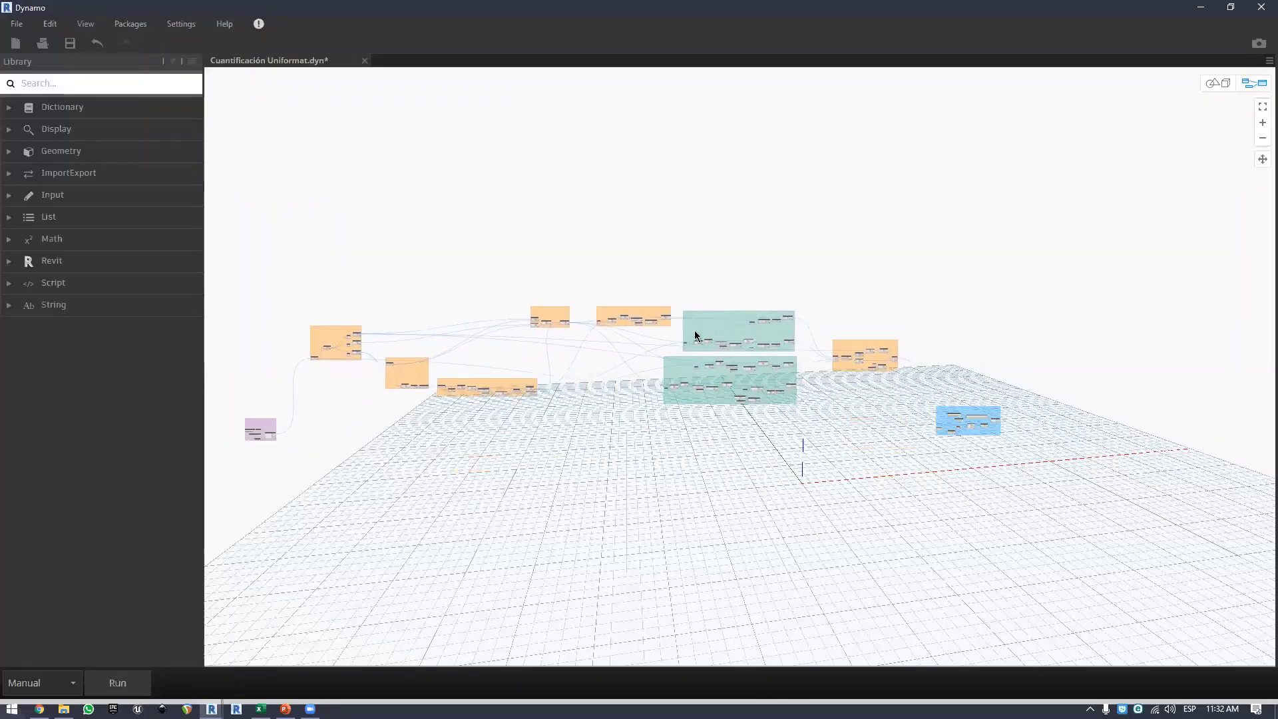
pyautogui.scroll(4, 959, 414)
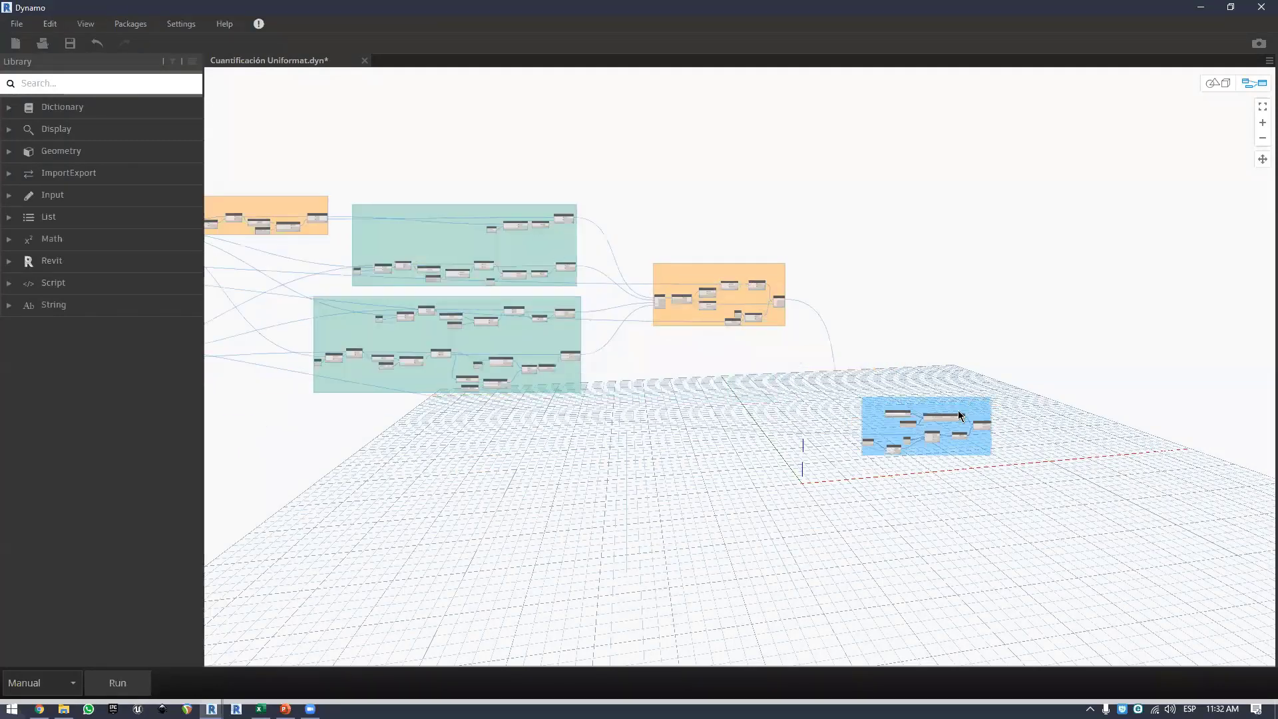
pyautogui.moveTo(963, 402)
pyautogui.mouseDown()
pyautogui.moveTo(997, 394)
pyautogui.moveTo(978, 401)
pyautogui.mouseUp()
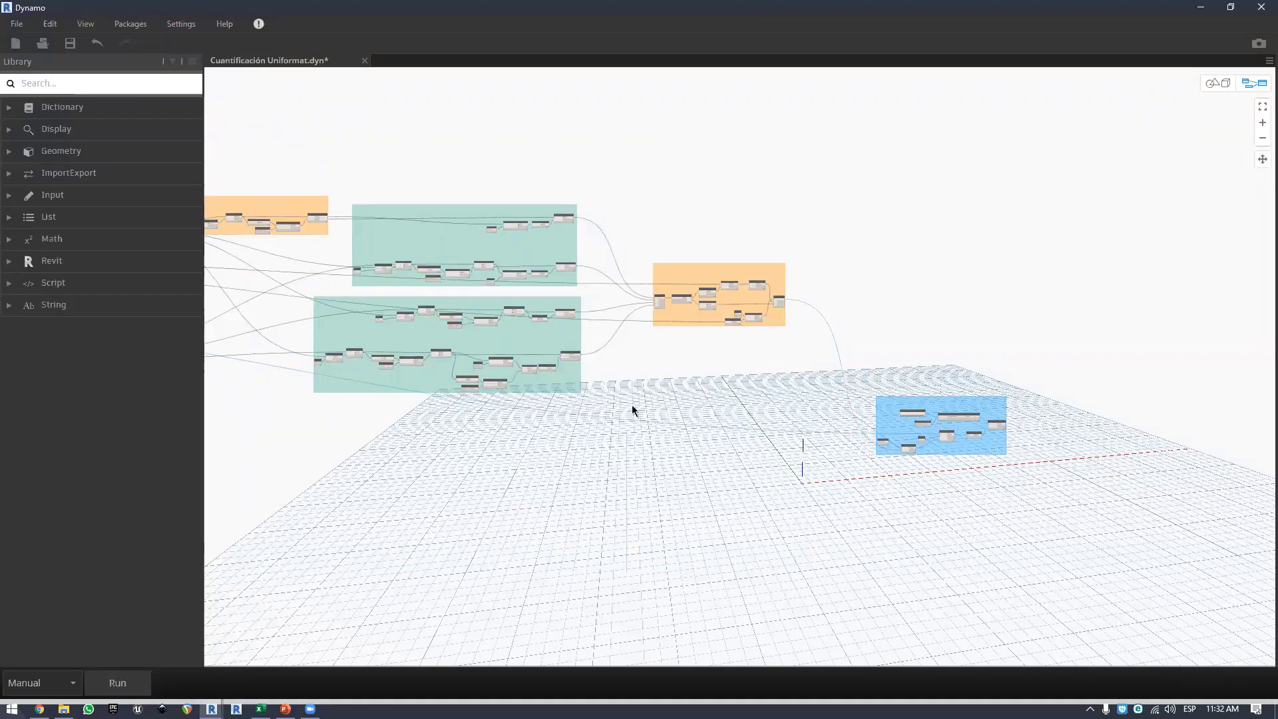
pyautogui.scroll(-3, 391, 342)
pyautogui.scroll(-2, 531, 352)
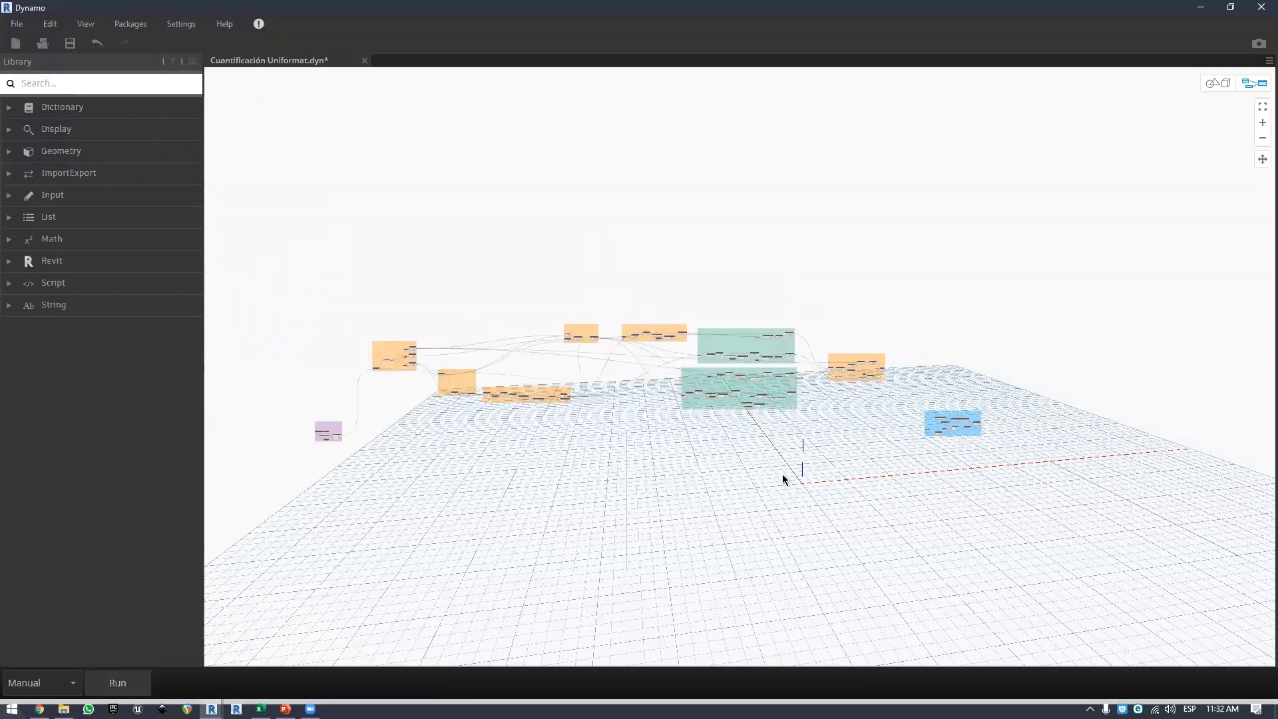
pyautogui.scroll(4, 796, 431)
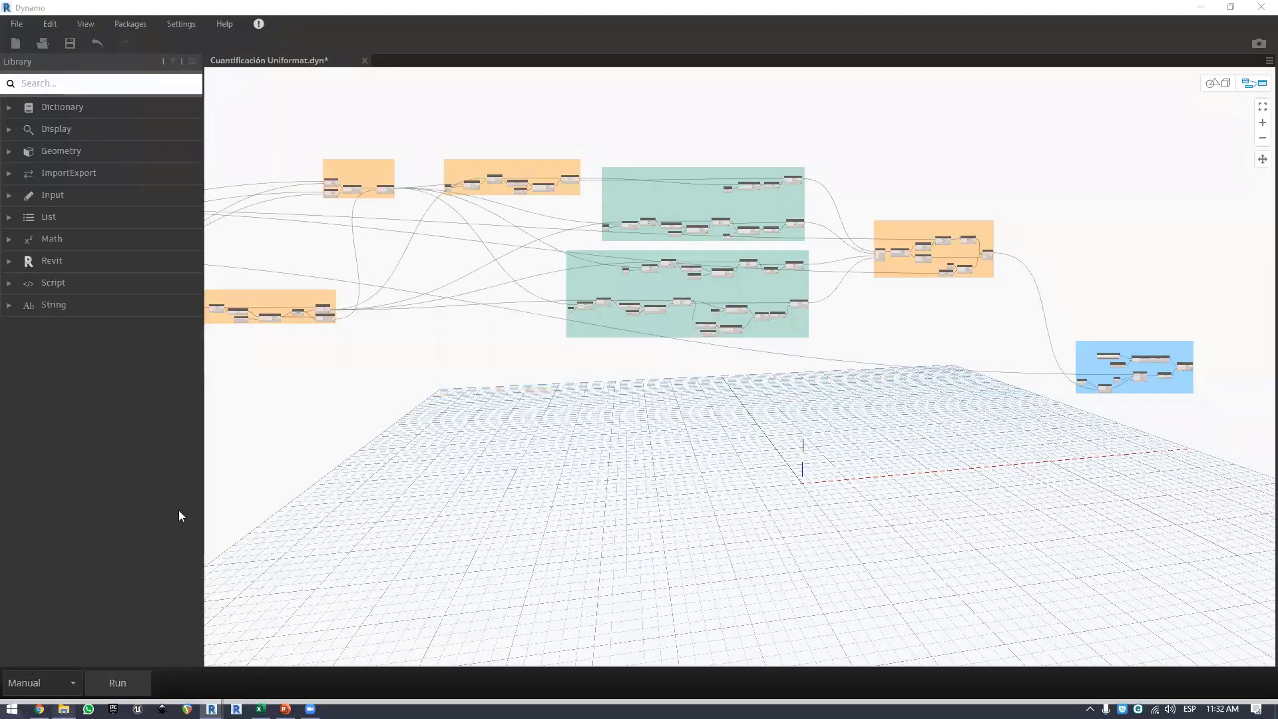
# - Check the Live Acaddemia folder on the Desktop in File Explorer and return to Dynamo
pyautogui.hotkey('alt', 'Tab')
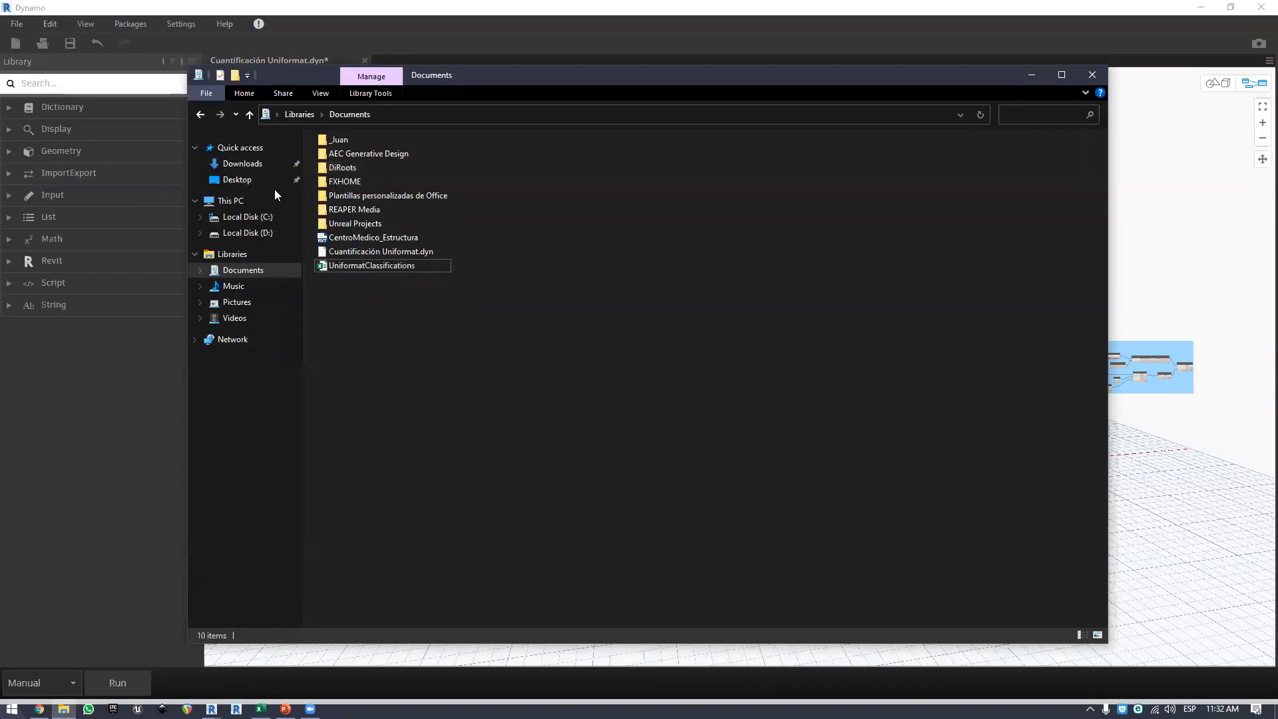
pyautogui.click(253, 184)
pyautogui.doubleClick(346, 139)
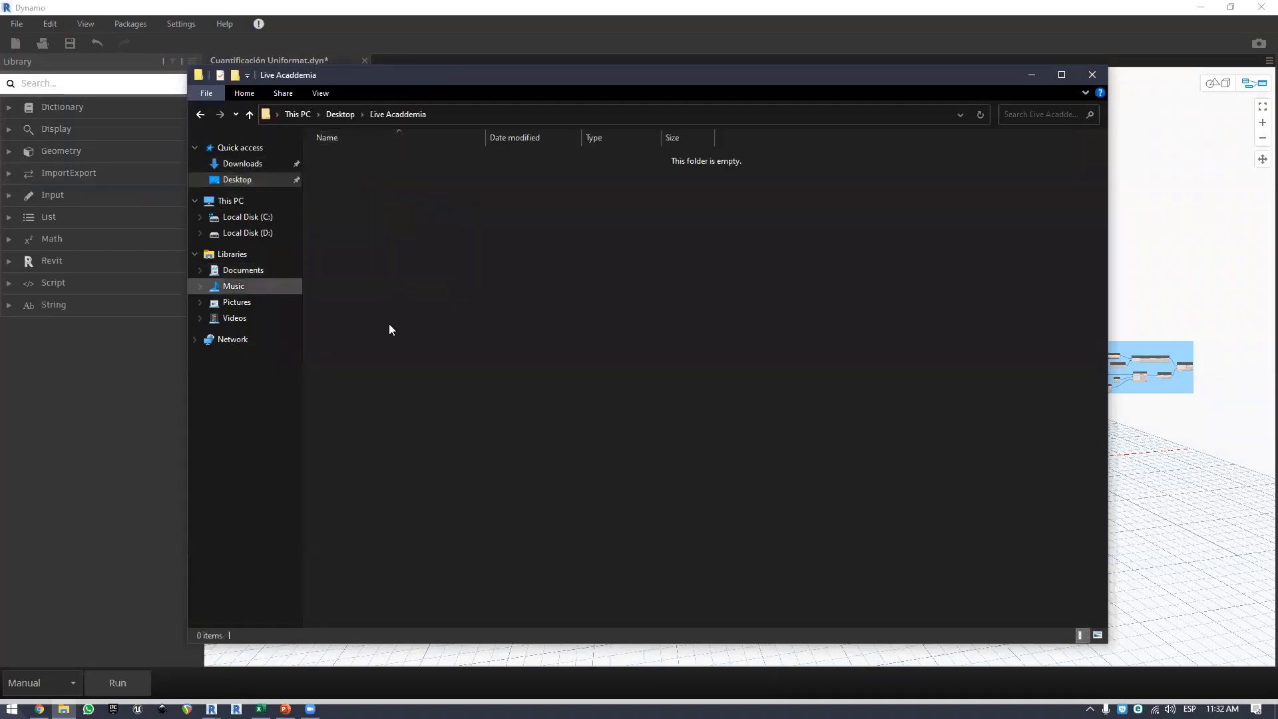
pyautogui.moveTo(406, 182); pyautogui.dragTo(739, 362)
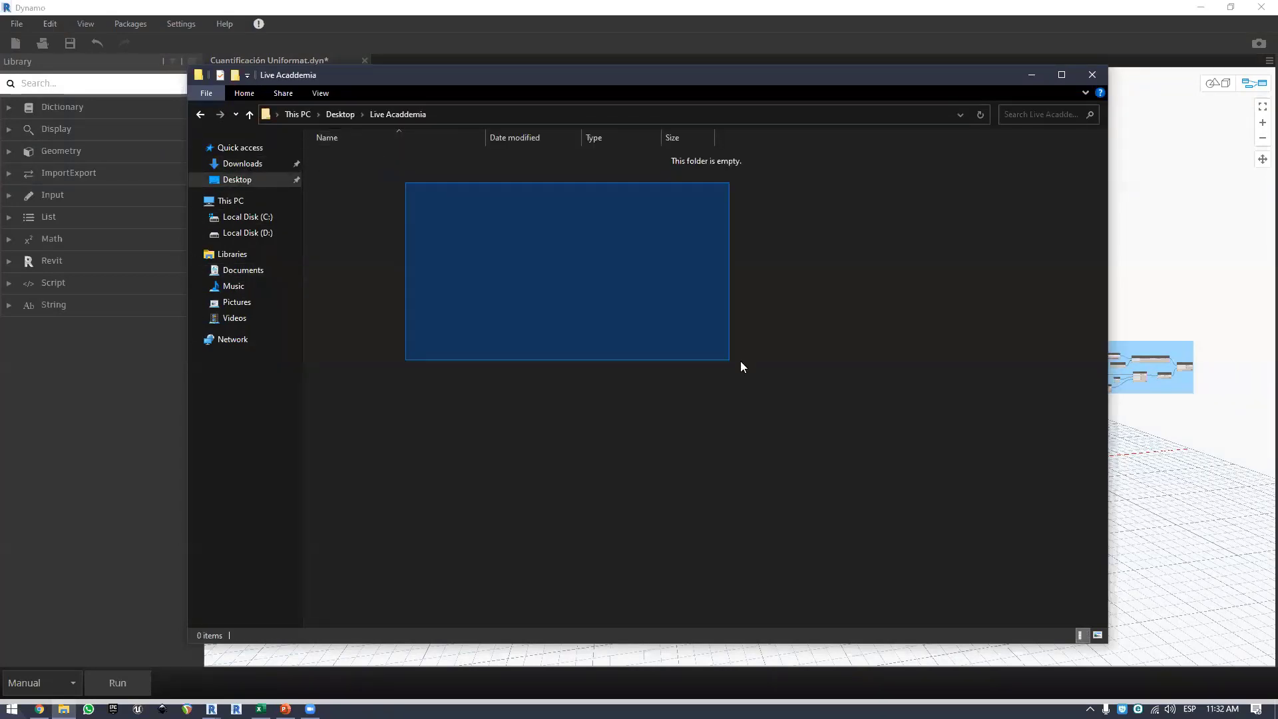
pyautogui.moveTo(751, 265)
pyautogui.mouseDown()
pyautogui.moveTo(356, 187)
pyautogui.moveTo(348, 172)
pyautogui.mouseUp()
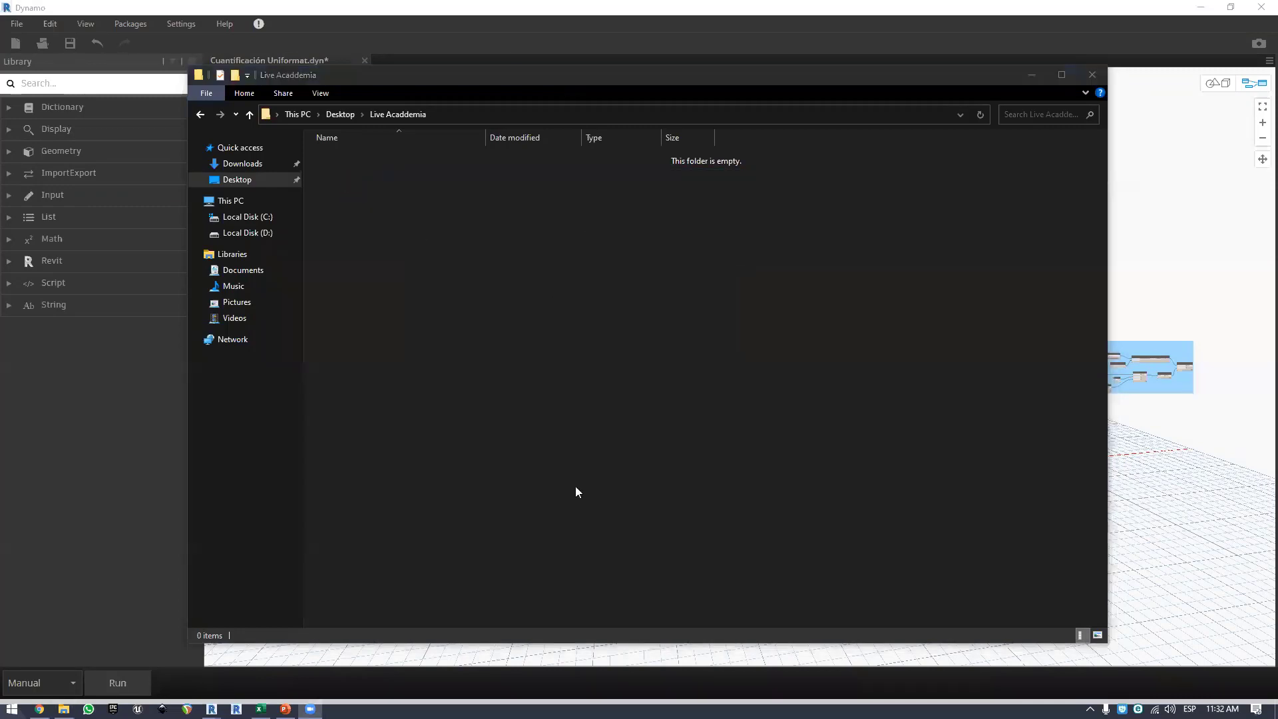
pyautogui.click(360, 655)
# - Set the input file of the Clasificación Uniformat en XLSX node to UniformatClassifications from the Documents folder
pyautogui.moveTo(689, 500); pyautogui.dragTo(897, 557, button='middle')
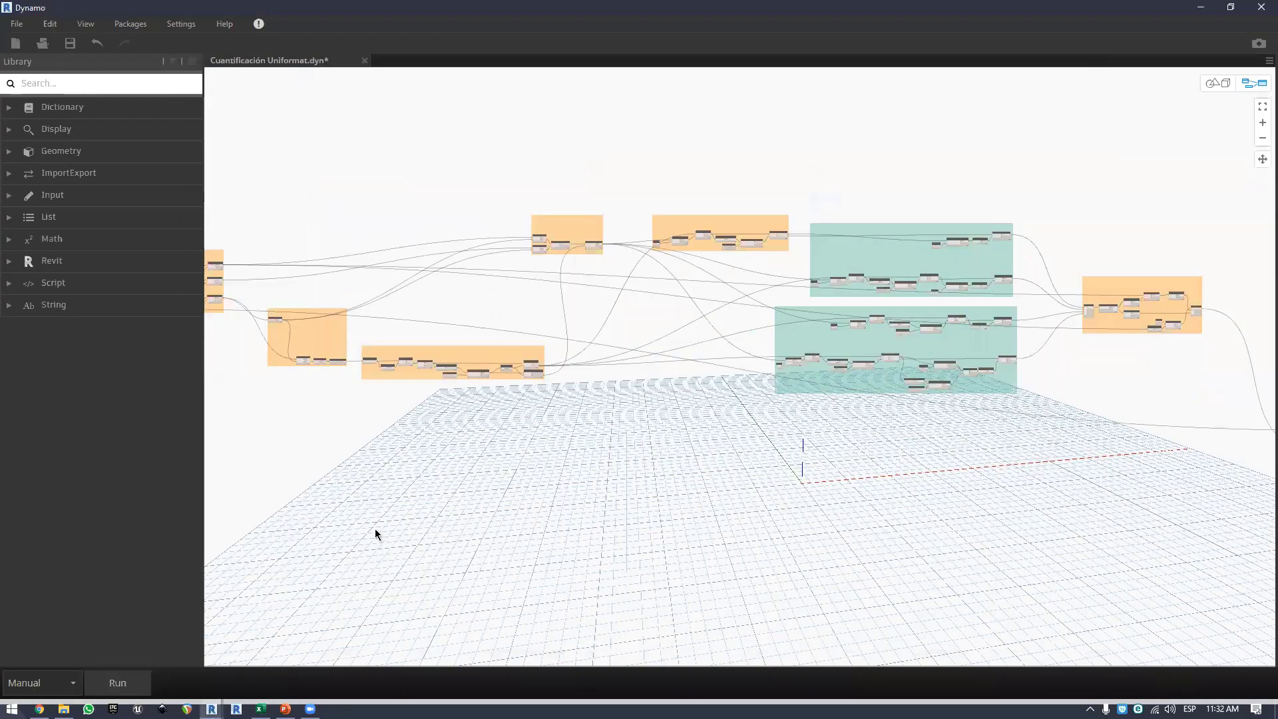
pyautogui.moveTo(374, 529); pyautogui.dragTo(677, 592, button='middle')
pyautogui.scroll(3, 326, 531)
pyautogui.scroll(4, 313, 532)
pyautogui.scroll(3, 390, 395)
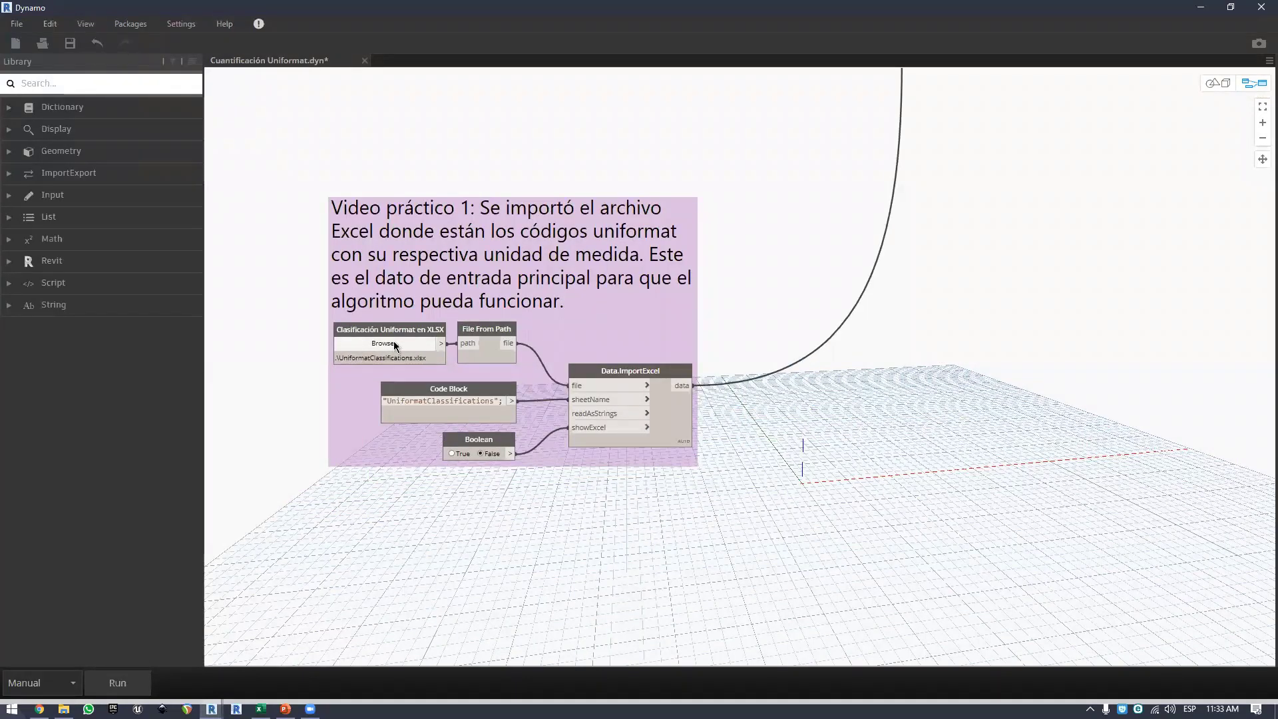
pyautogui.click(395, 345)
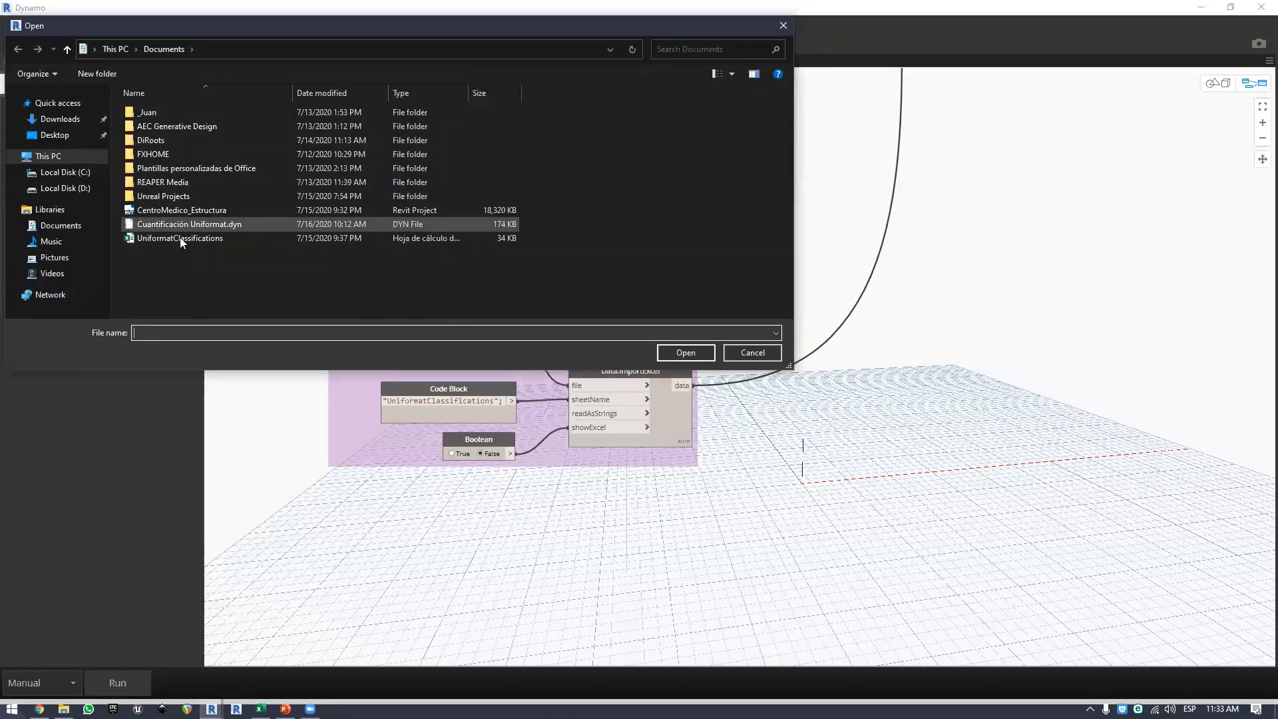
pyautogui.click(161, 241)
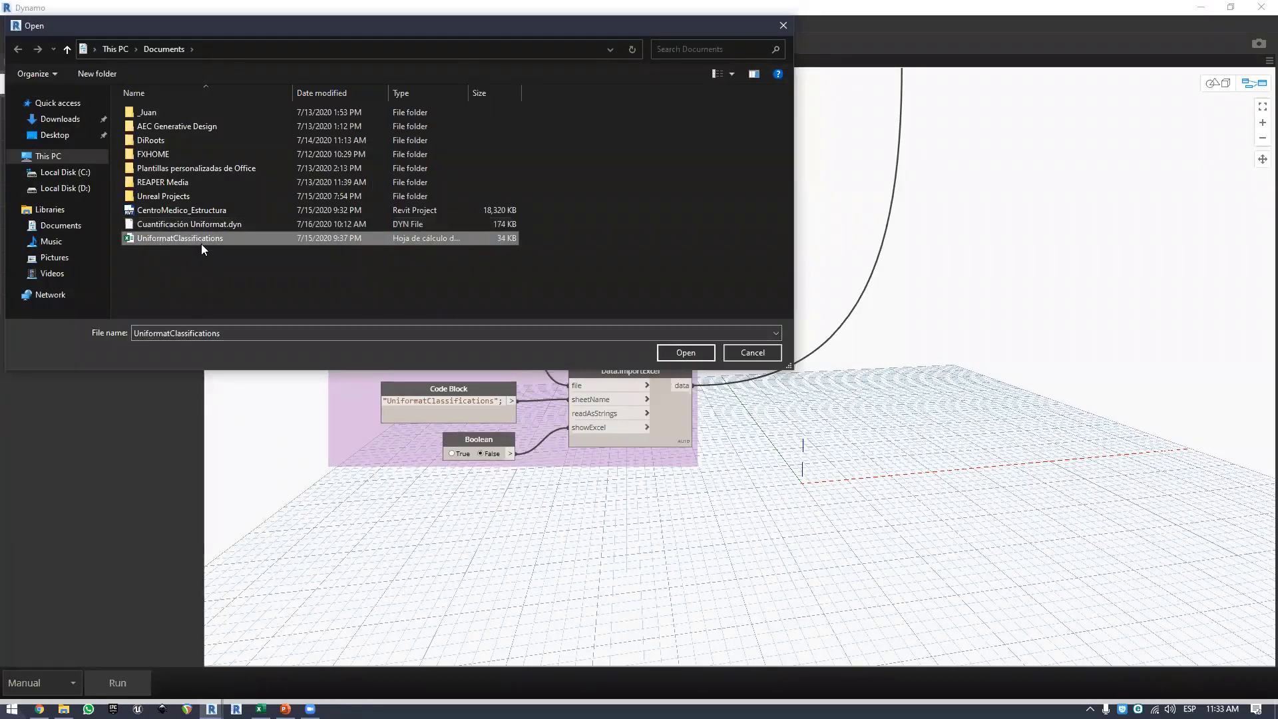
pyautogui.doubleClick(195, 238)
# - Set the Directorio de Exportación node in the Vídeo práctico 10 group to the Live Acaddemia folder on the Desktop
pyautogui.scroll(-3, 387, 406)
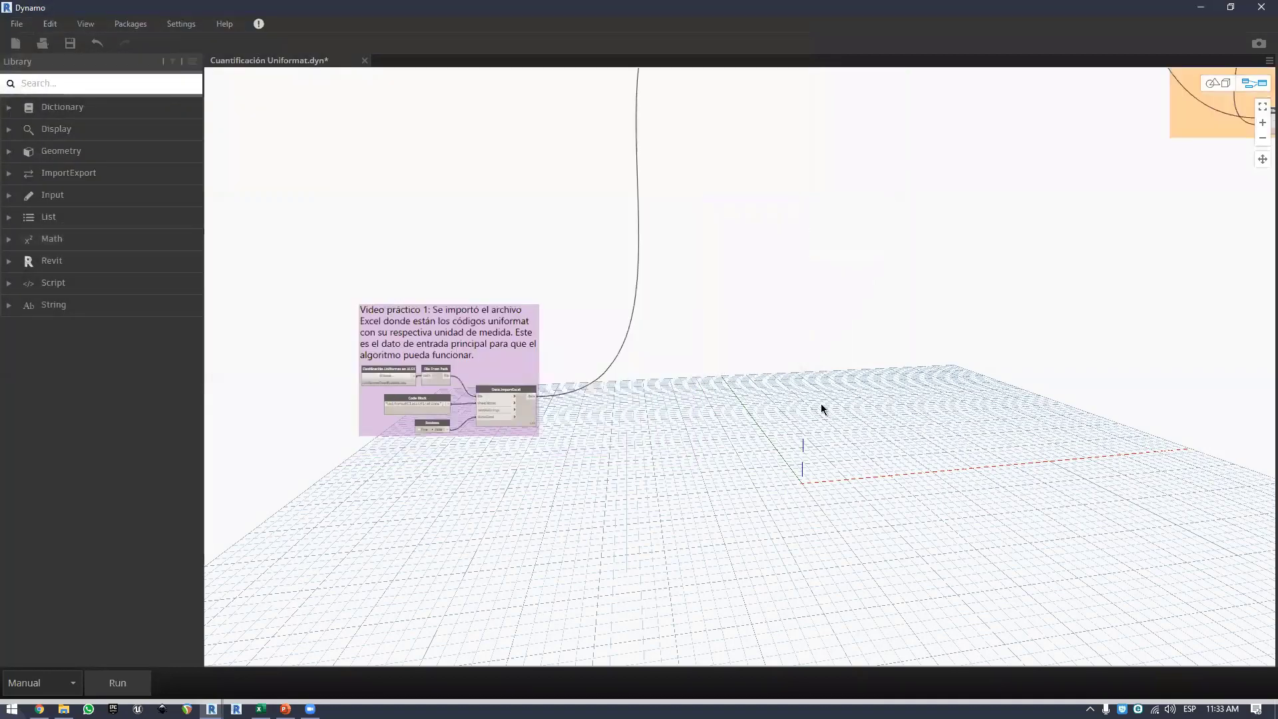
pyautogui.moveTo(822, 409); pyautogui.dragTo(360, 393, button='middle')
pyautogui.scroll(-2, 762, 380)
pyautogui.scroll(-1, 822, 381)
pyautogui.moveTo(823, 381); pyautogui.dragTo(488, 434, button='middle')
pyautogui.scroll(-2, 1198, 400)
pyautogui.moveTo(1198, 393); pyautogui.dragTo(840, 382, button='middle')
pyautogui.moveTo(1271, 399); pyautogui.dragTo(724, 420, button='middle')
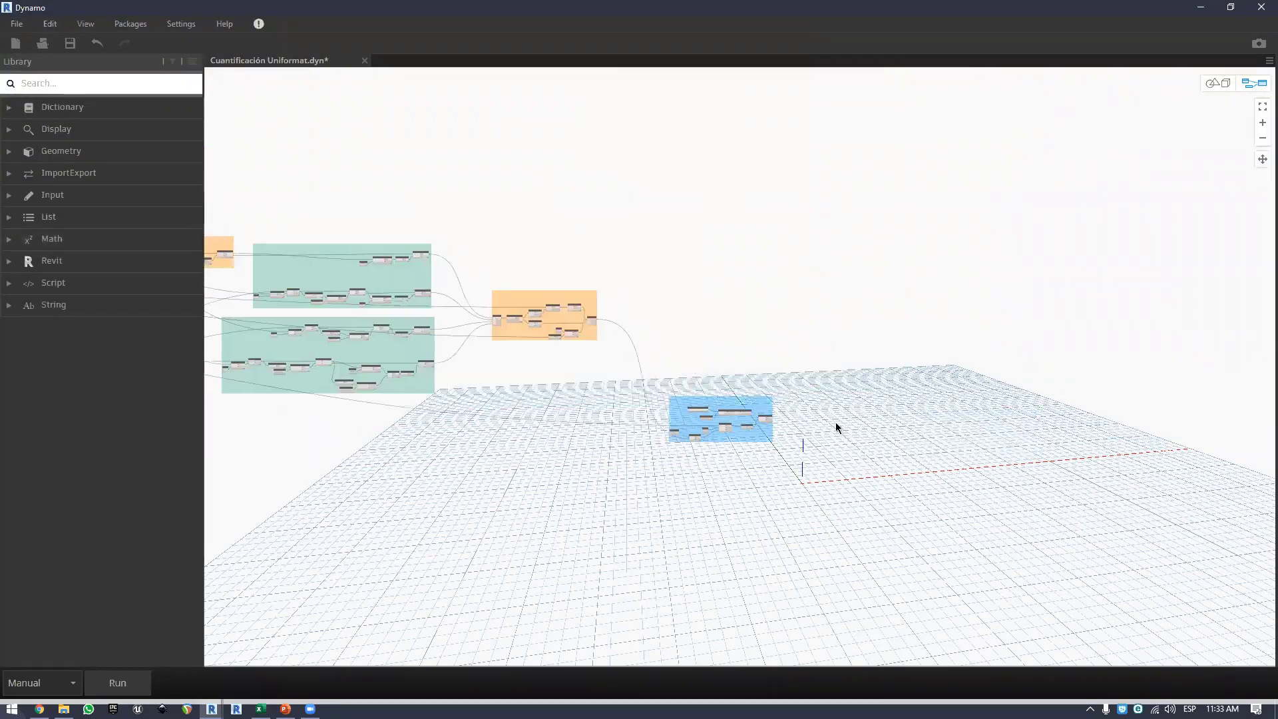
pyautogui.scroll(4, 832, 426)
pyautogui.scroll(2, 684, 464)
pyautogui.moveTo(613, 345); pyautogui.dragTo(888, 314, button='middle')
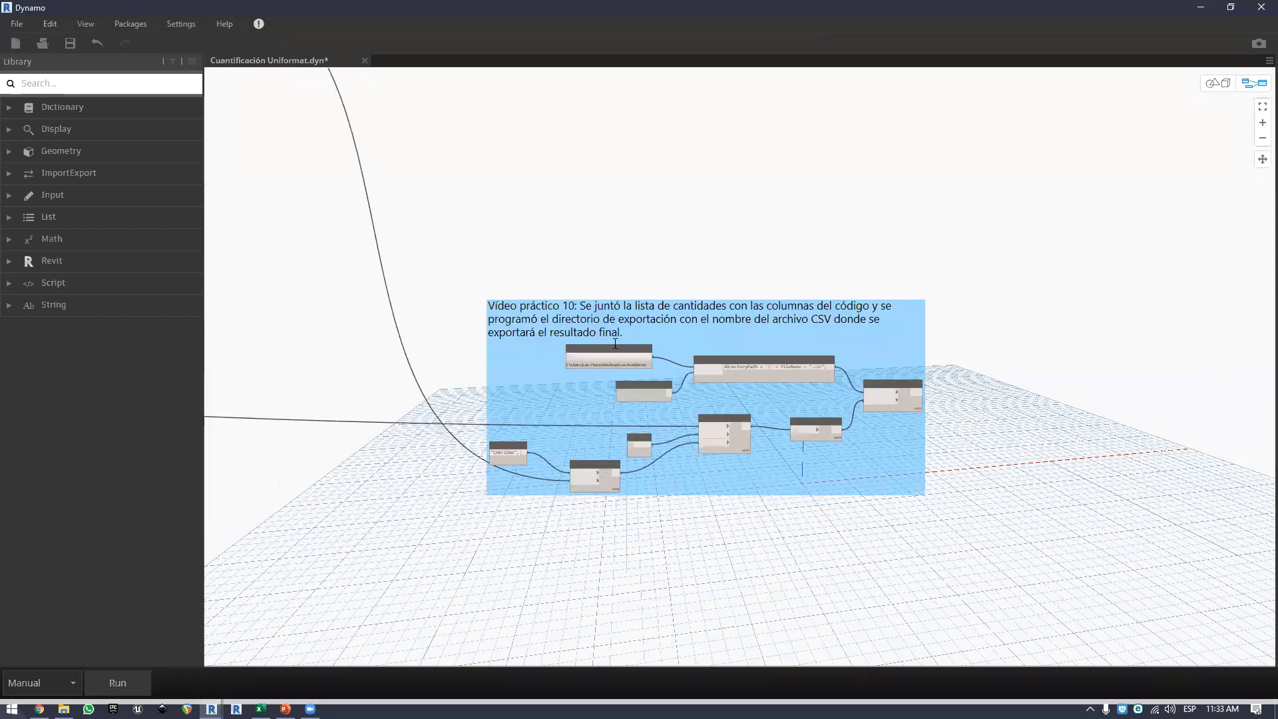
pyautogui.scroll(2, 718, 361)
pyautogui.scroll(1, 570, 378)
pyautogui.click(573, 323)
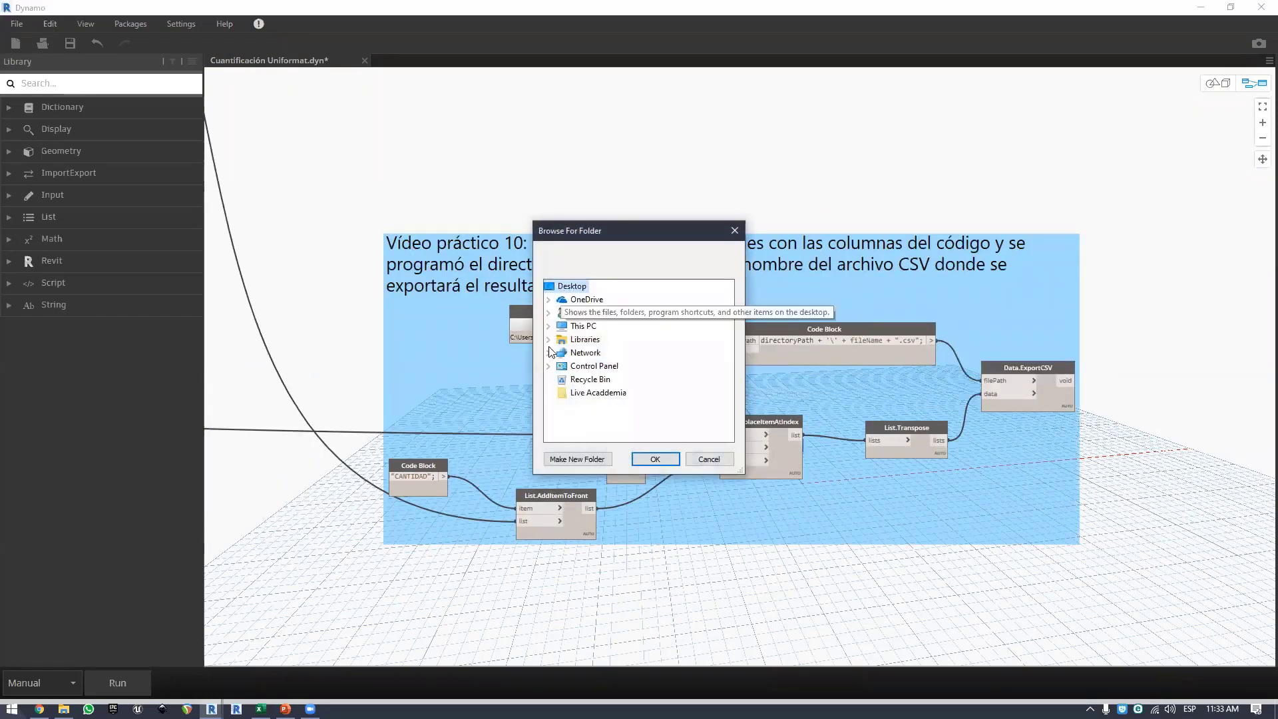
pyautogui.click(654, 458)
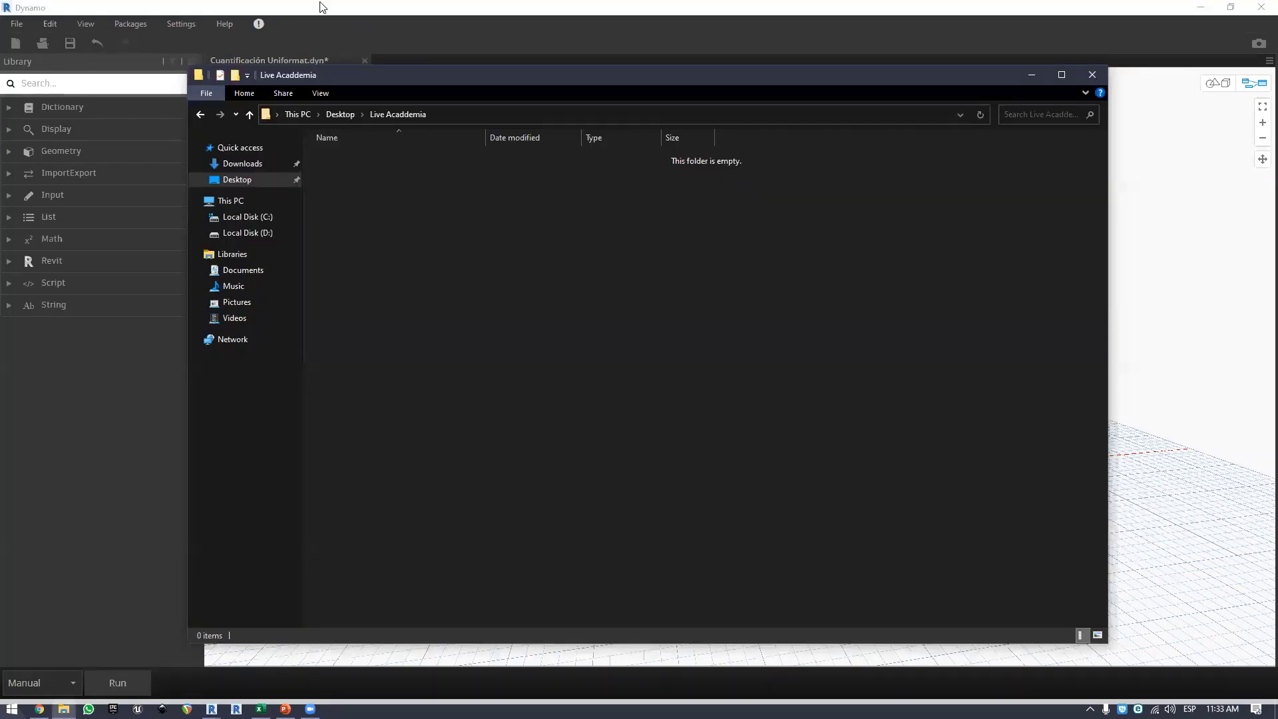
pyautogui.hotkey('alt', 'F4')
# - Inspect the Nombre del archivo CSV node and the nodes leading to Data.ExportCSV
pyautogui.scroll(2, 754, 368)
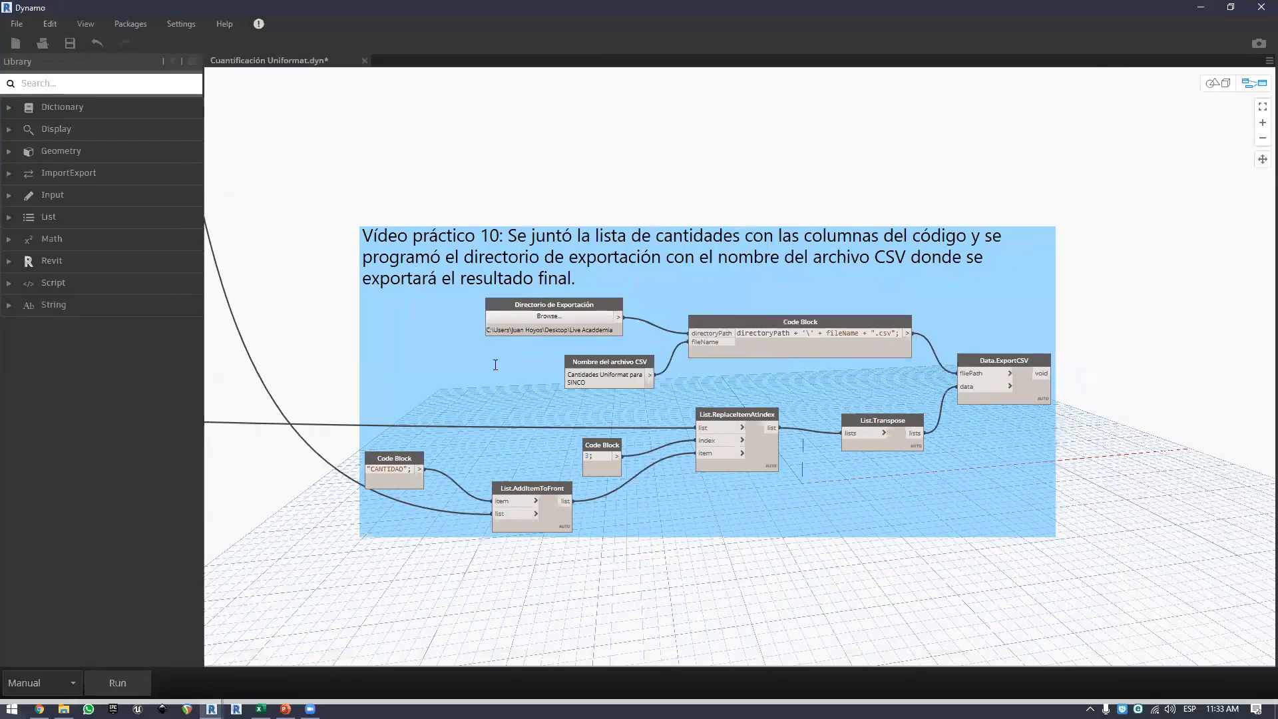
pyautogui.scroll(3, 493, 373)
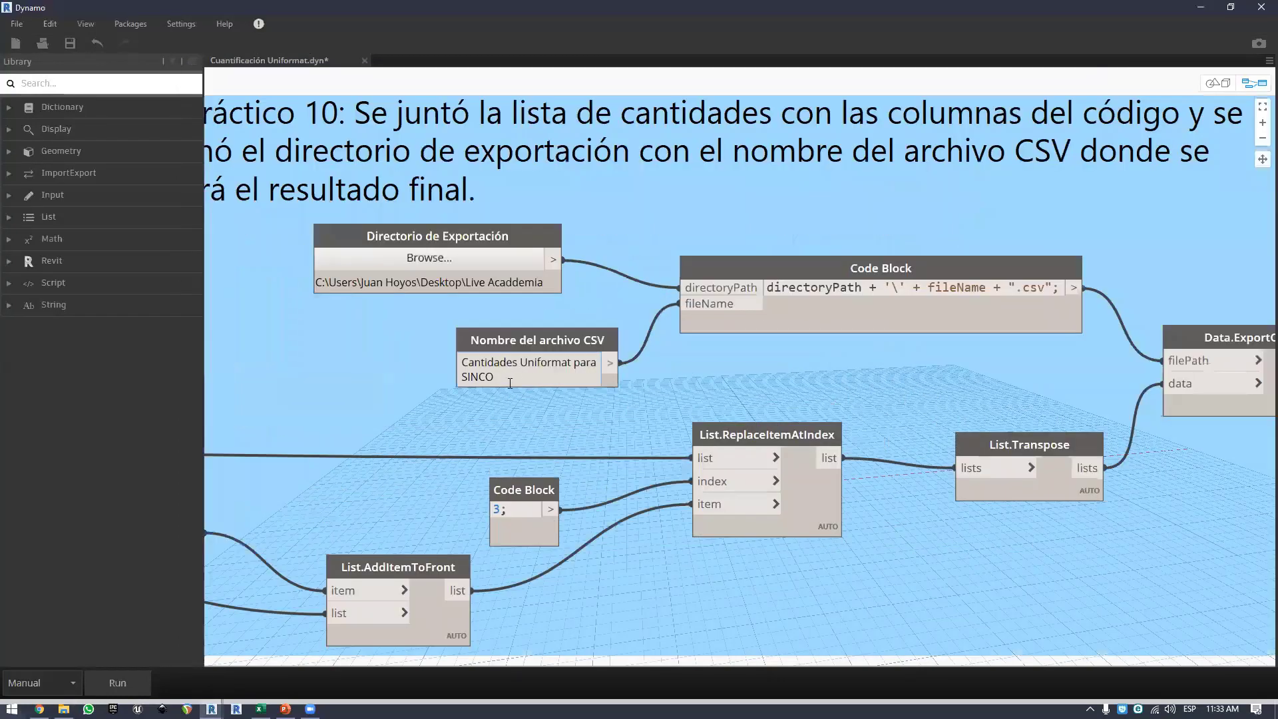
pyautogui.click(473, 358)
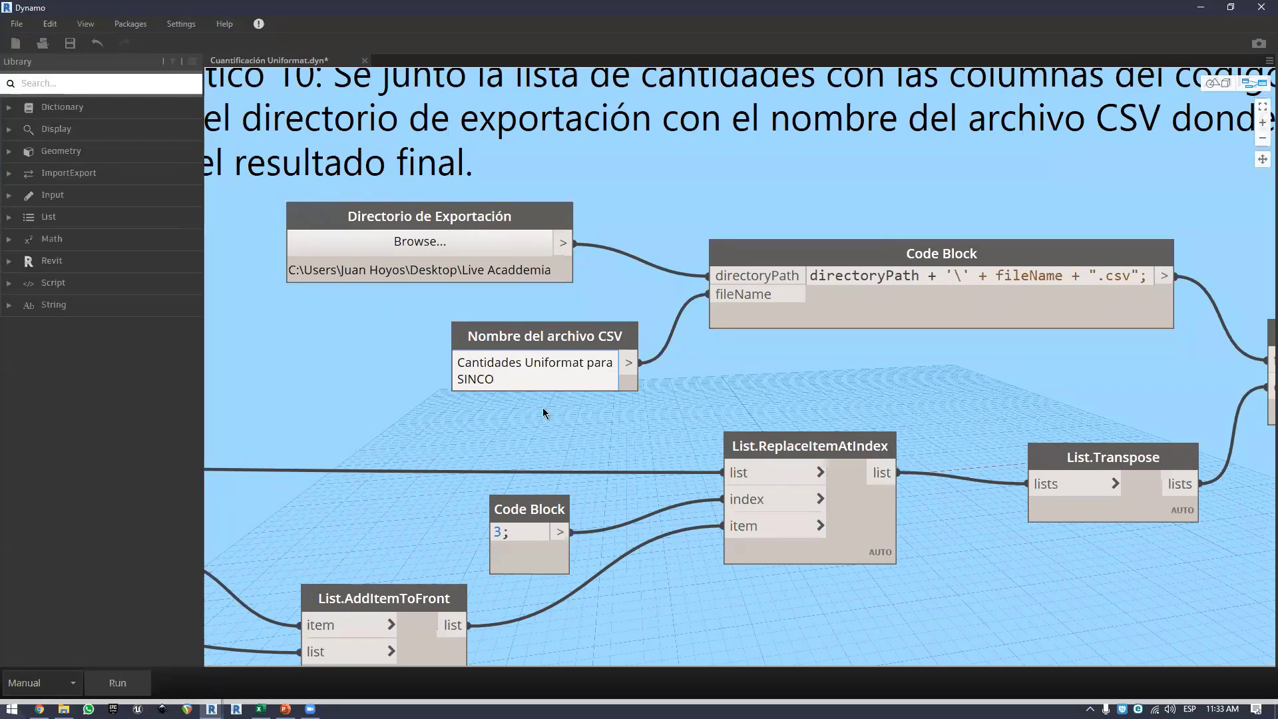
pyautogui.scroll(-3, 561, 523)
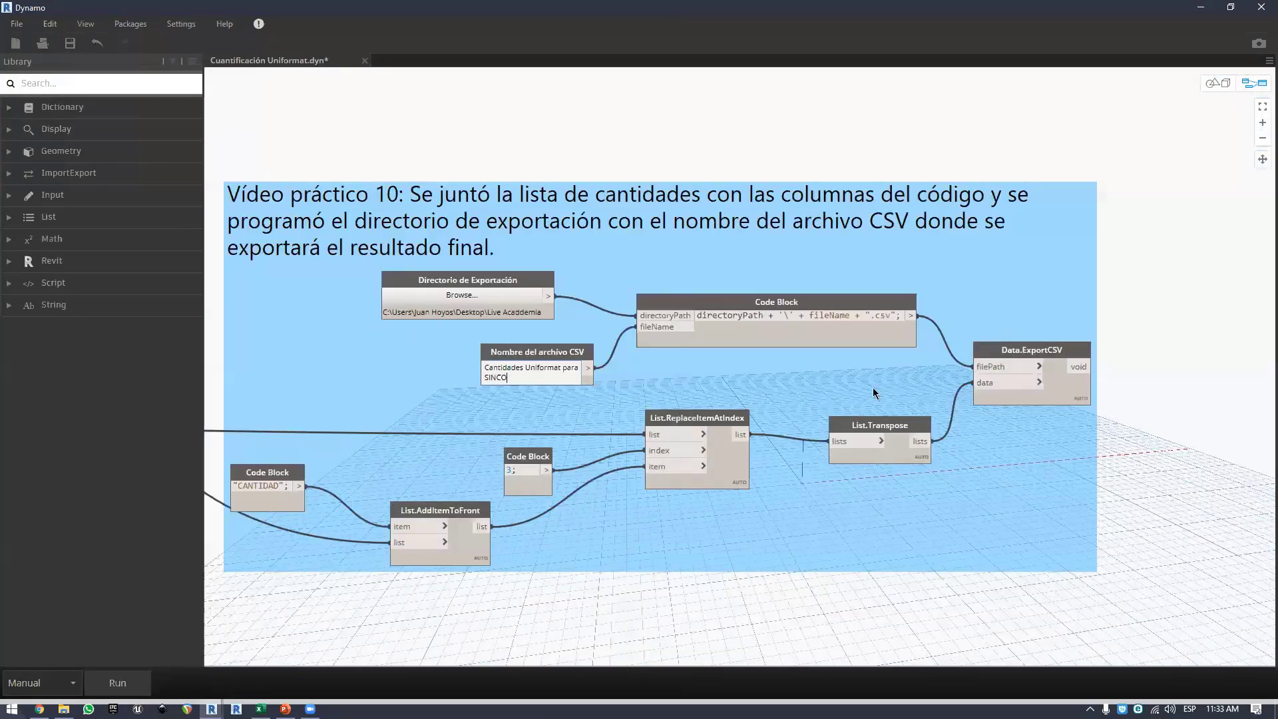
pyautogui.scroll(-3, 862, 451)
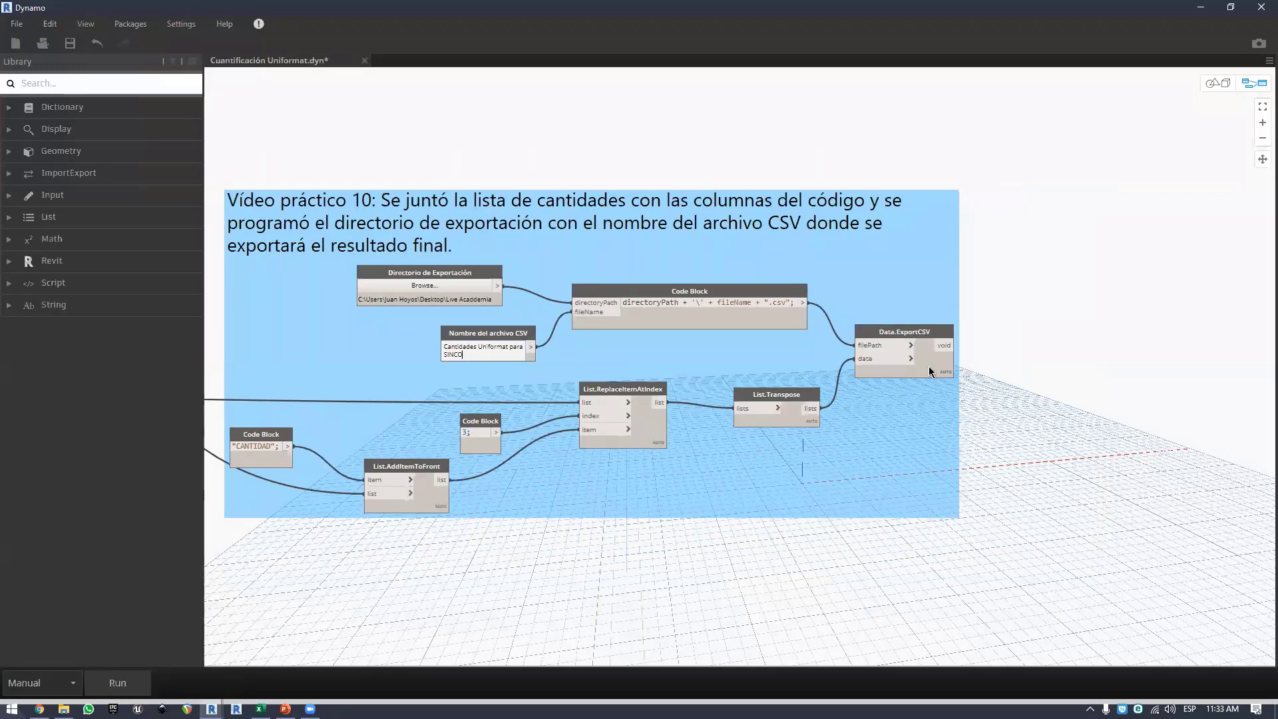
# - Set the graph's run mode to Automatic to run it and export the quantities CSV
pyautogui.click(70, 681)
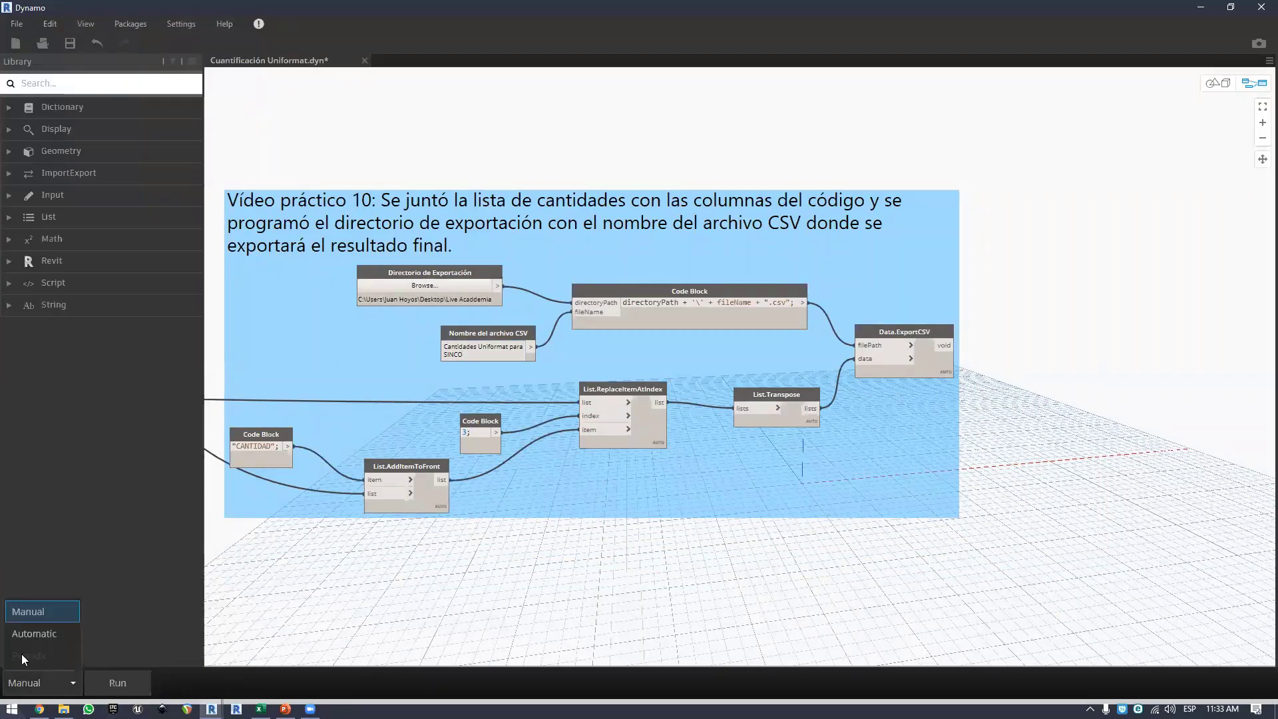
pyautogui.click(34, 633)
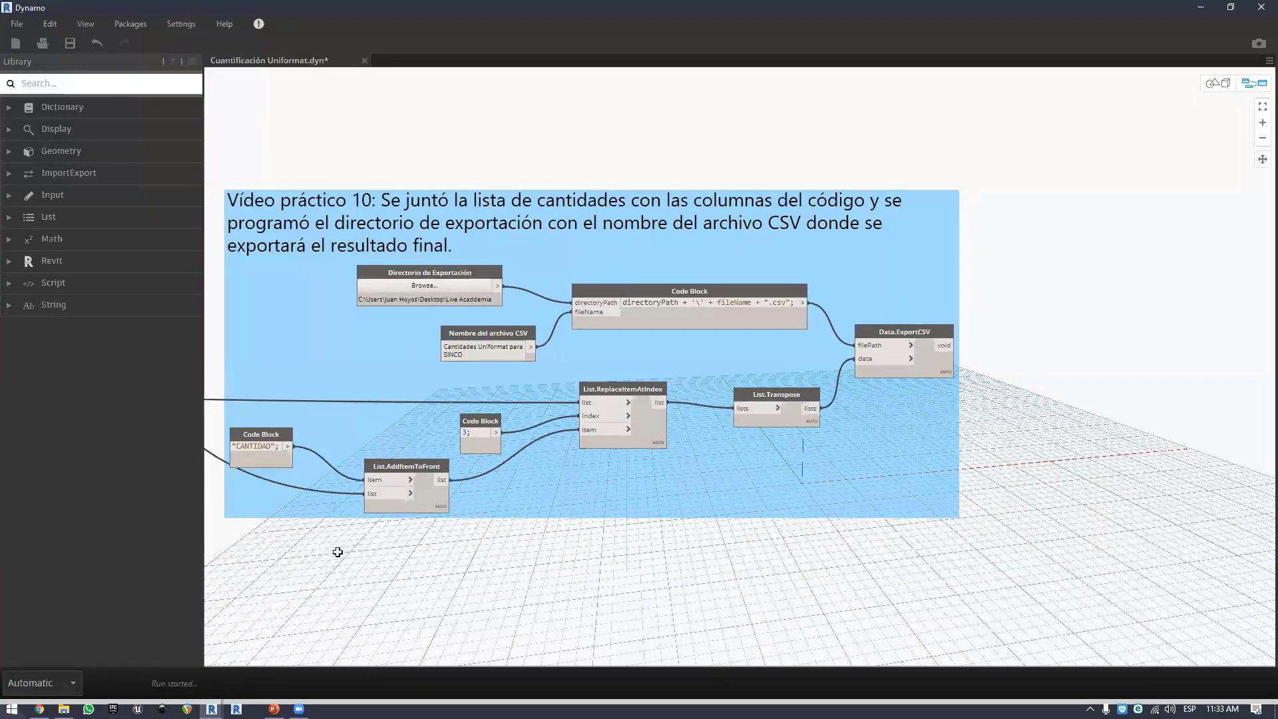
pyautogui.click(311, 709)
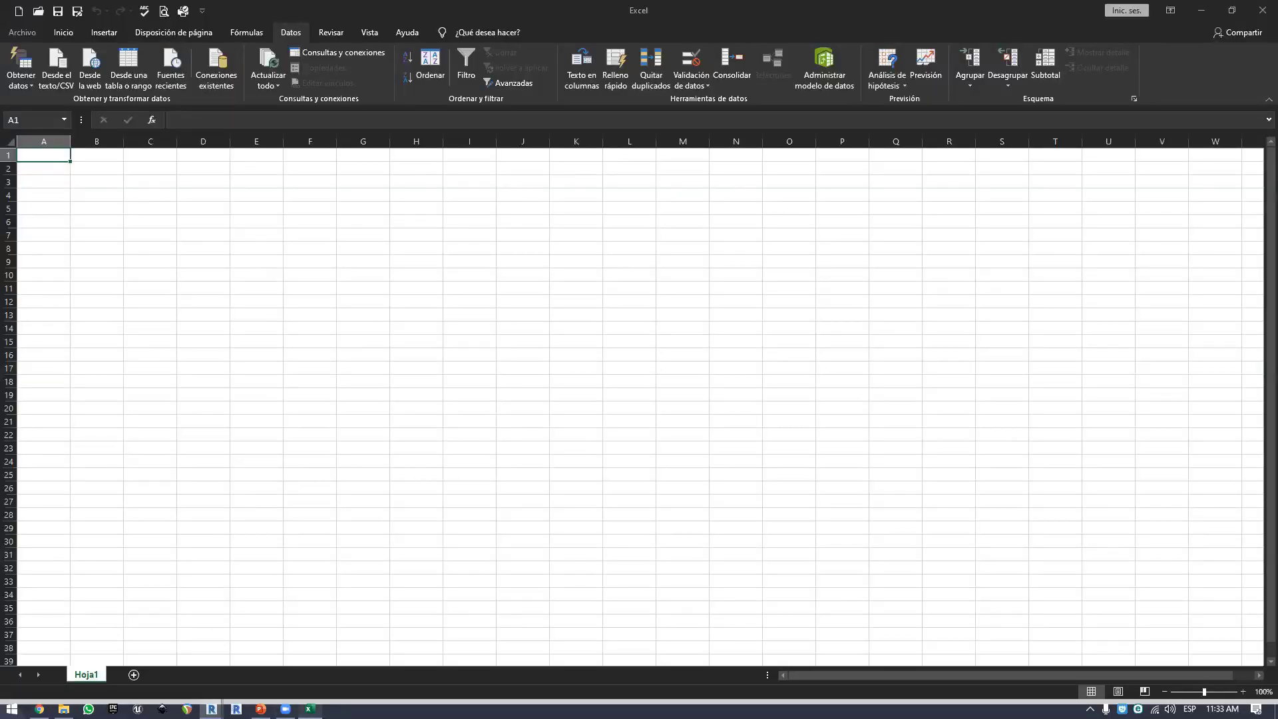
pyautogui.hotkey('alt', 'Tab')
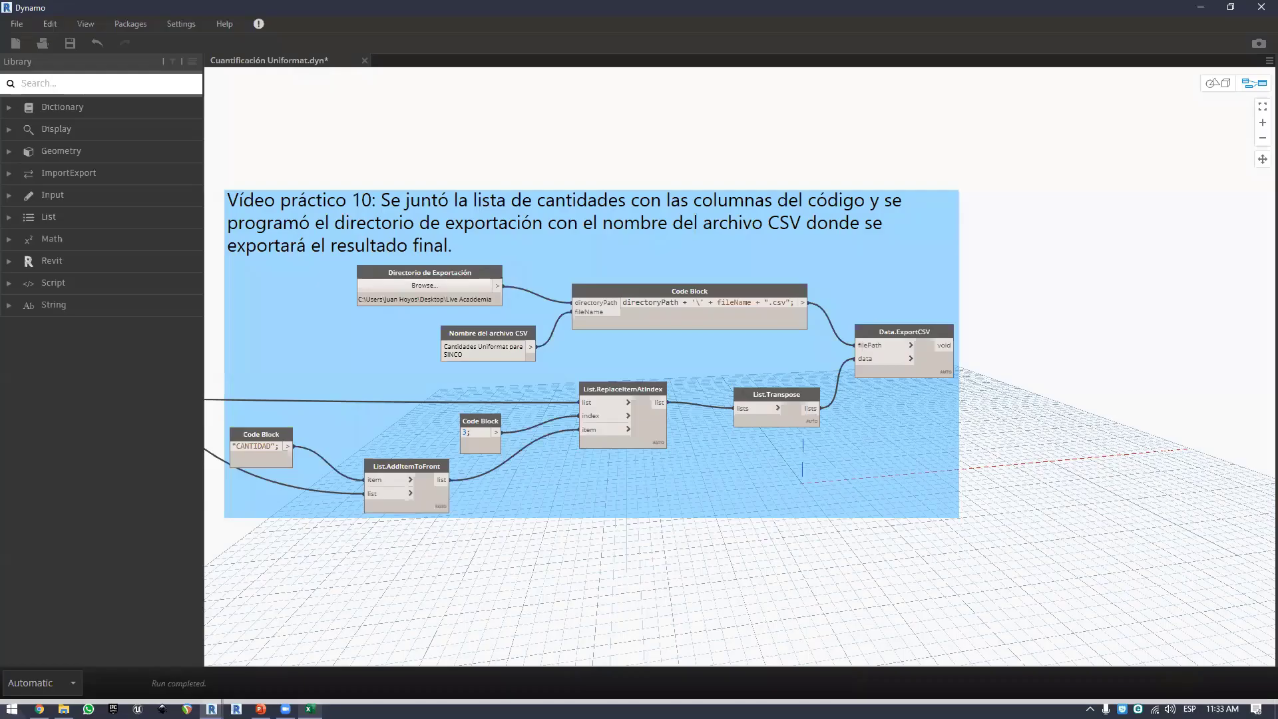
# - Check the exported Cantidades Uniformat para SINCO file in the Live Acaddemia folder, widening the Type column to read its file type
pyautogui.click(64, 709)
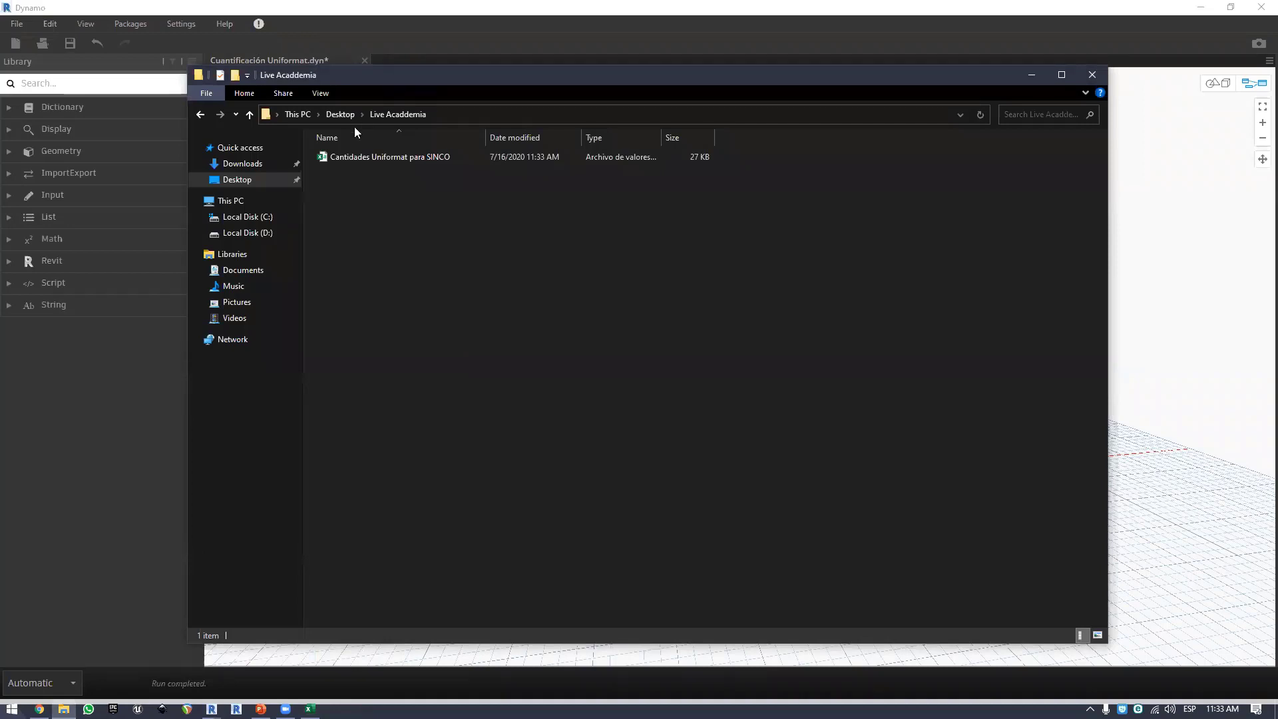
pyautogui.click(359, 160)
pyautogui.moveTo(663, 137); pyautogui.dragTo(831, 141)
pyautogui.click(593, 160)
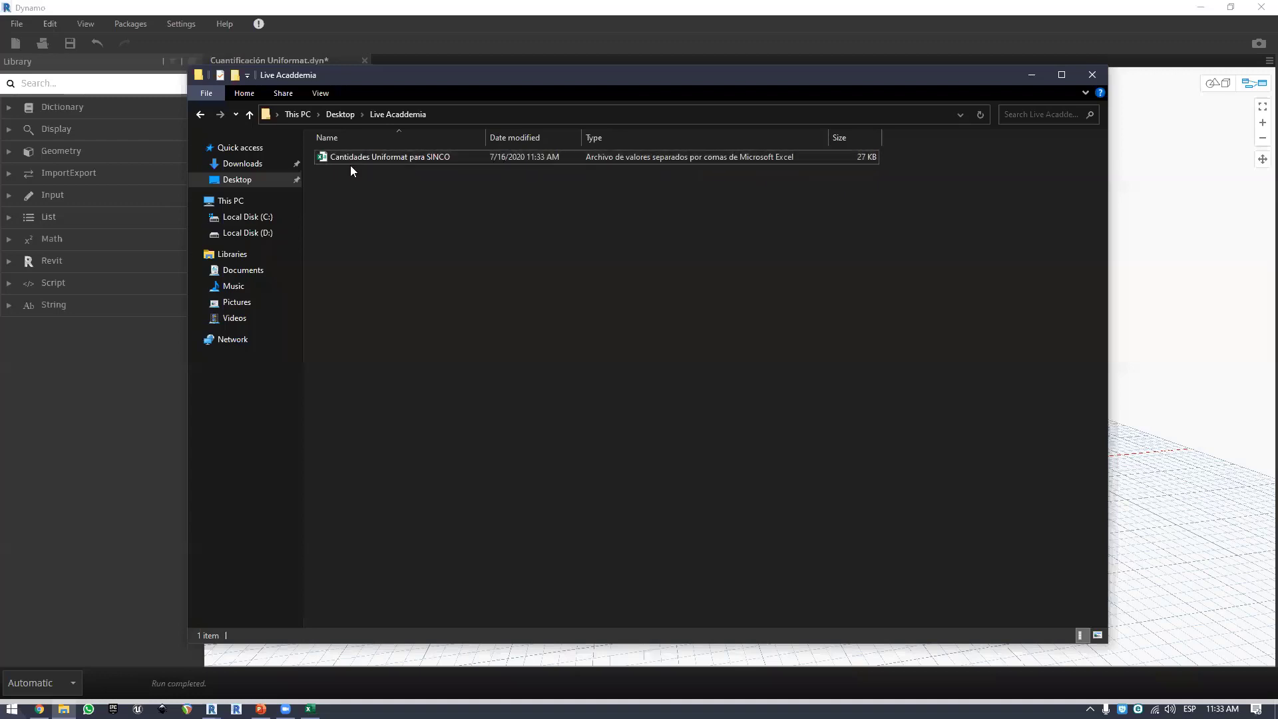
pyautogui.doubleClick(430, 159)
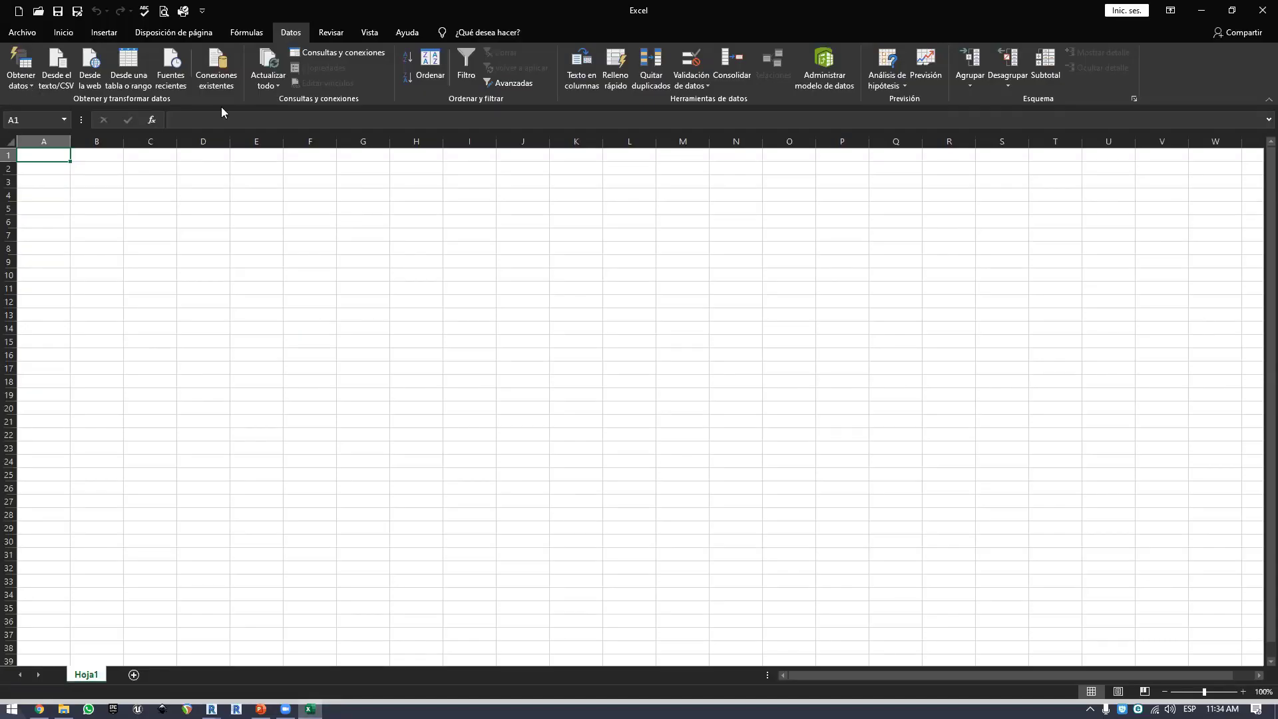
# - Open the import preview of Cantidades Uniformat para SINCO.csv from the Desktop's Live Acaddemia folder in the blank Excel workbook
pyautogui.click(56, 70)
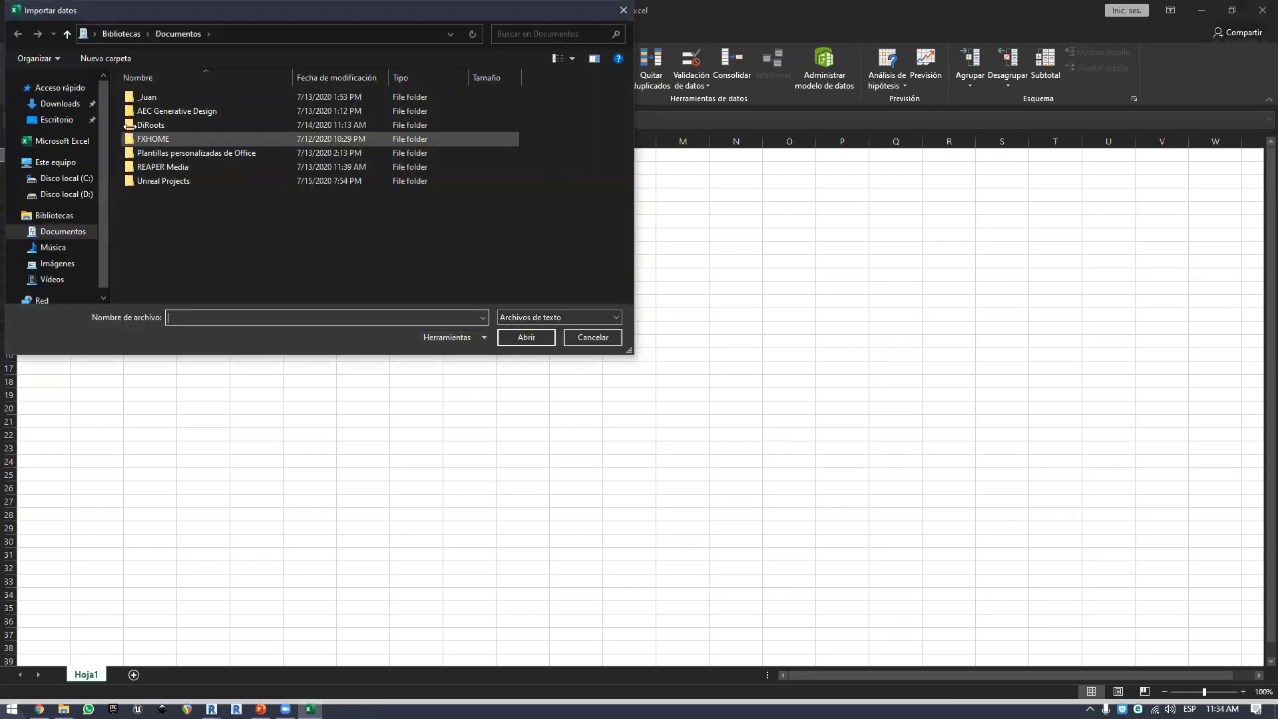
pyautogui.click(56, 120)
pyautogui.doubleClick(159, 96)
pyautogui.doubleClick(169, 98)
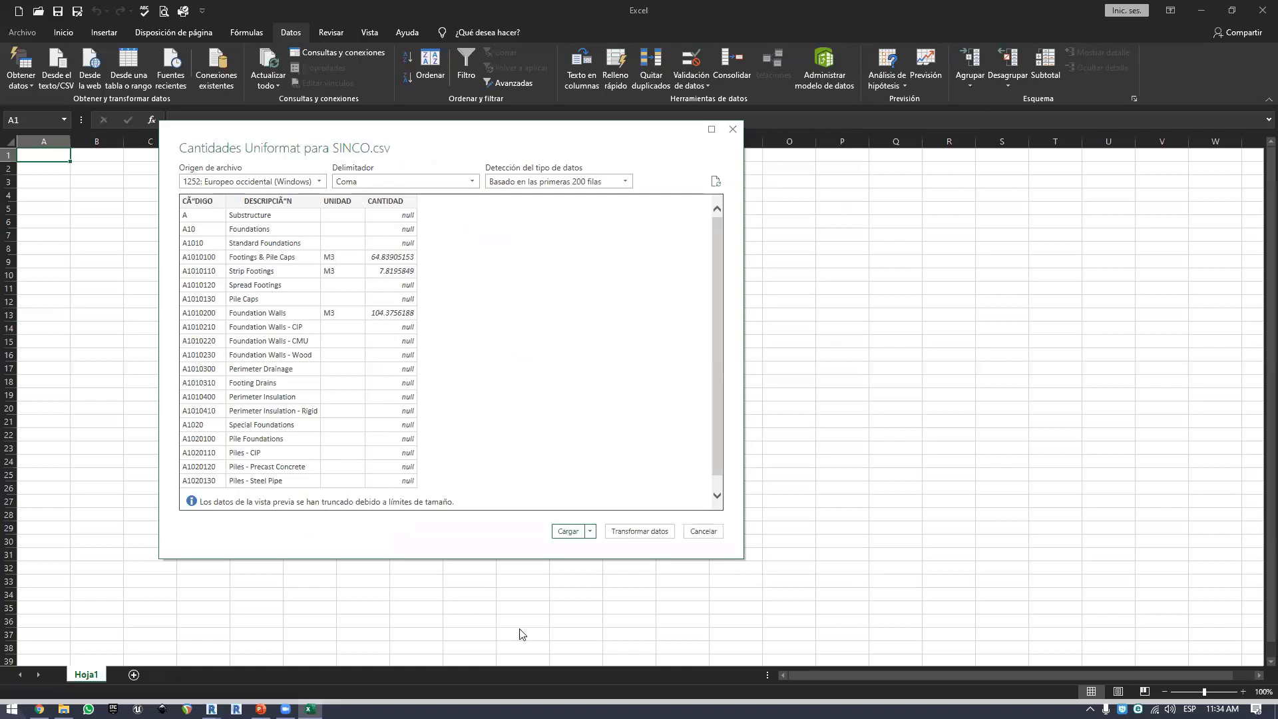
# - Load the previewed Cantidades Uniformat para SINCO.csv data into the workbook as a table
pyautogui.click(567, 531)
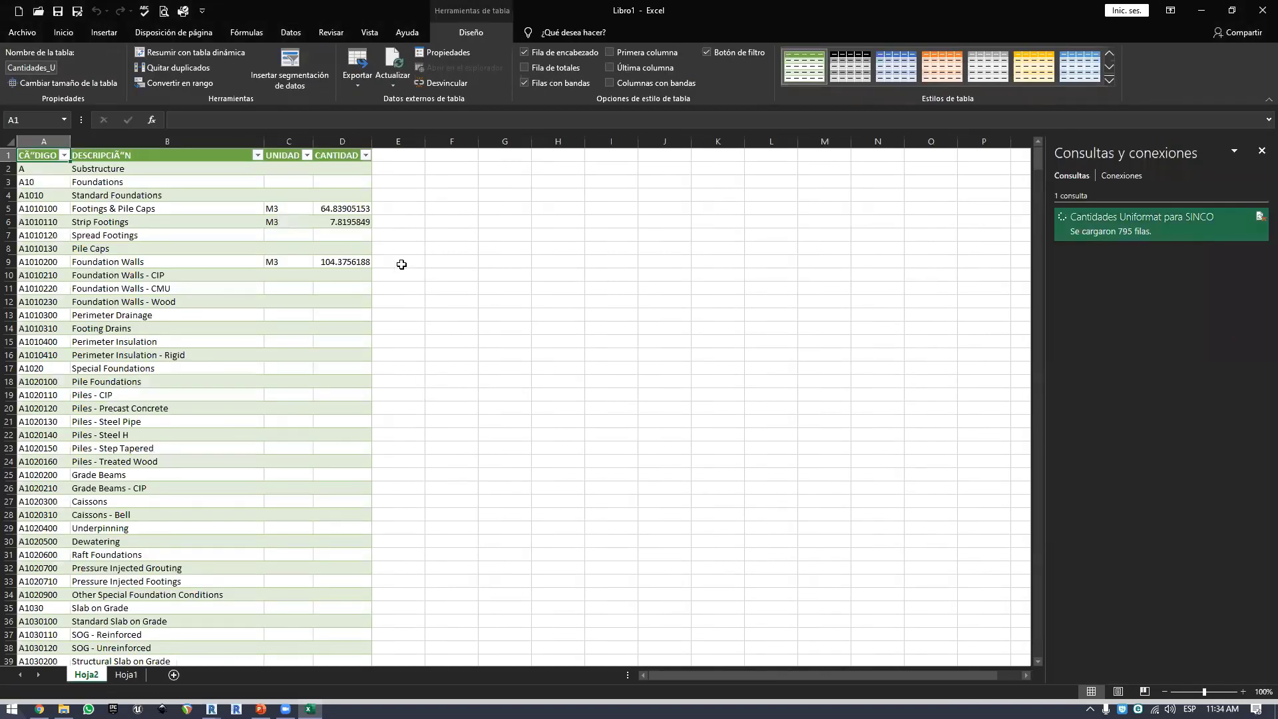
pyautogui.click(402, 236)
pyautogui.keyDown('ctrl'); pyautogui.scroll(2, 186, 229); pyautogui.keyUp('ctrl')
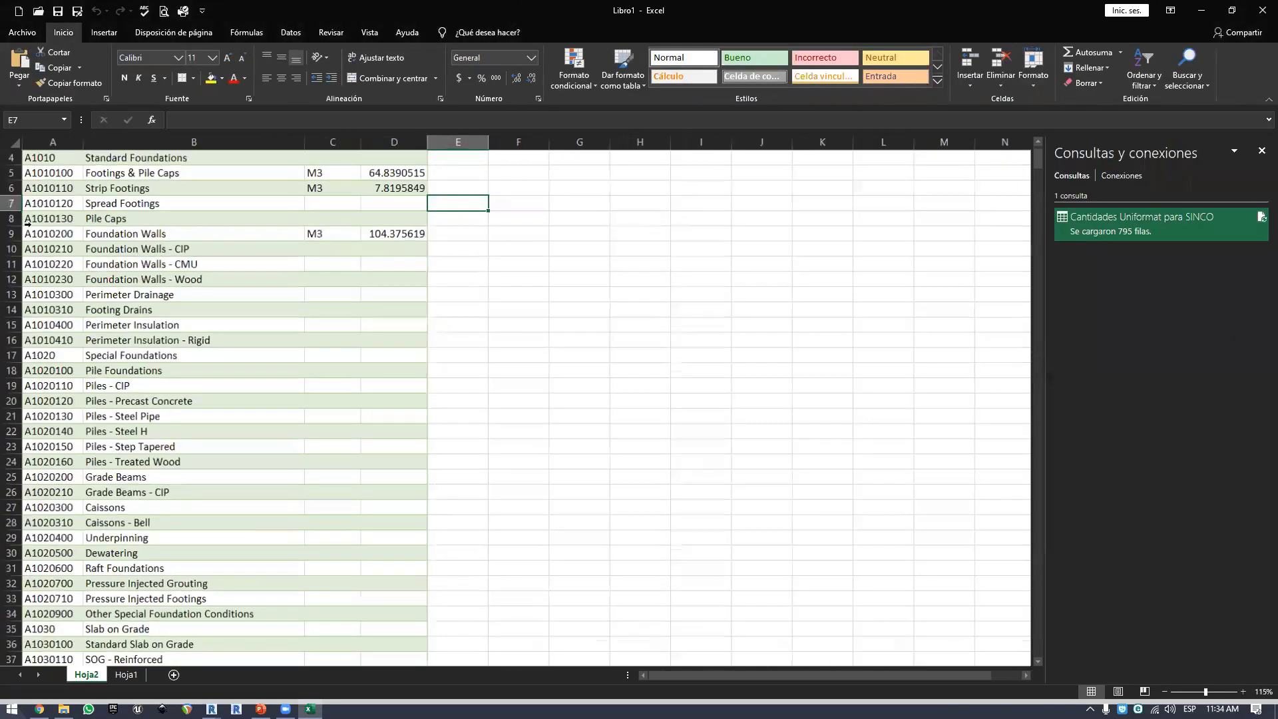
# - Review the code, description, unit and quantity of the Footings & Pile Caps row in the loaded table
pyautogui.click(30, 231)
pyautogui.click(162, 235)
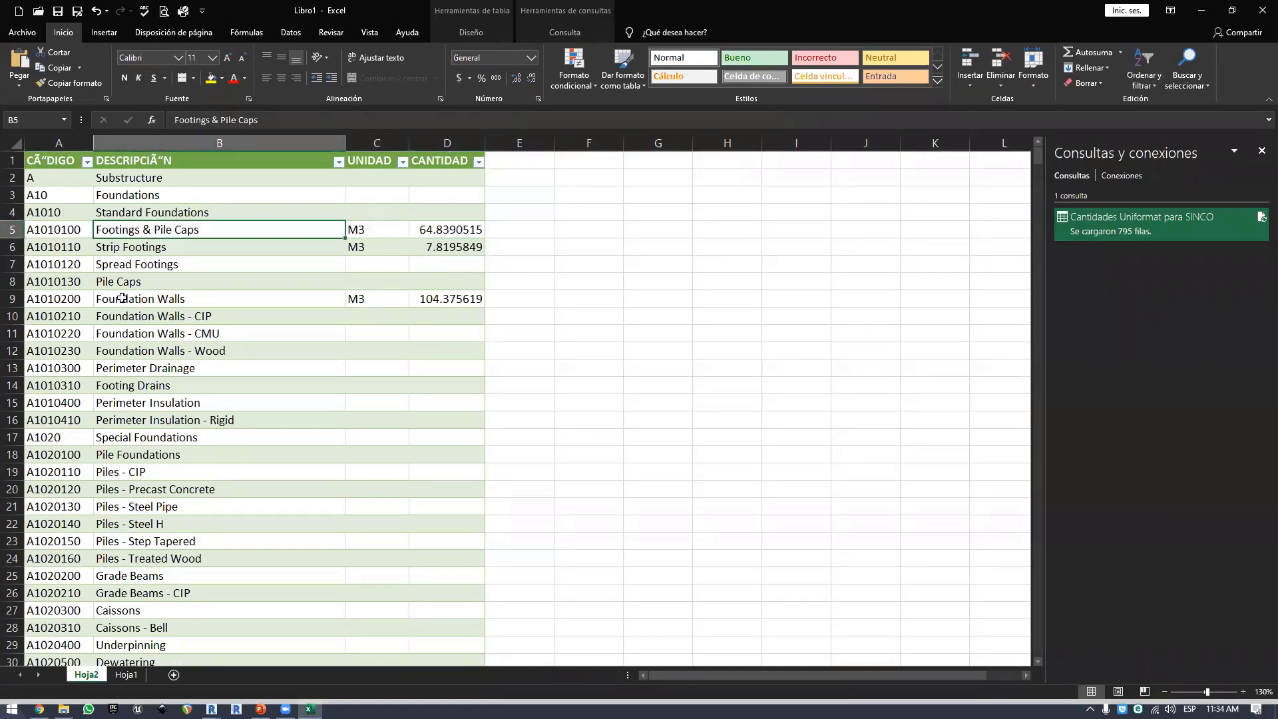
pyautogui.click(387, 229)
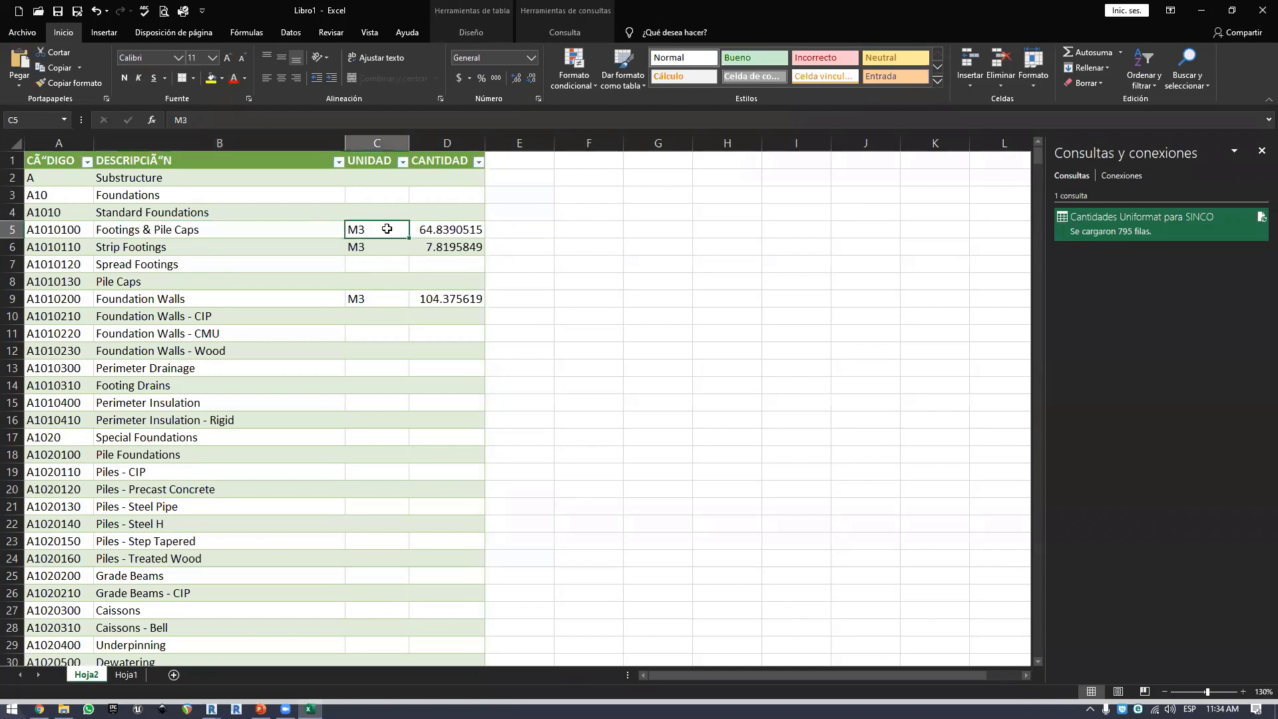
pyautogui.click(431, 233)
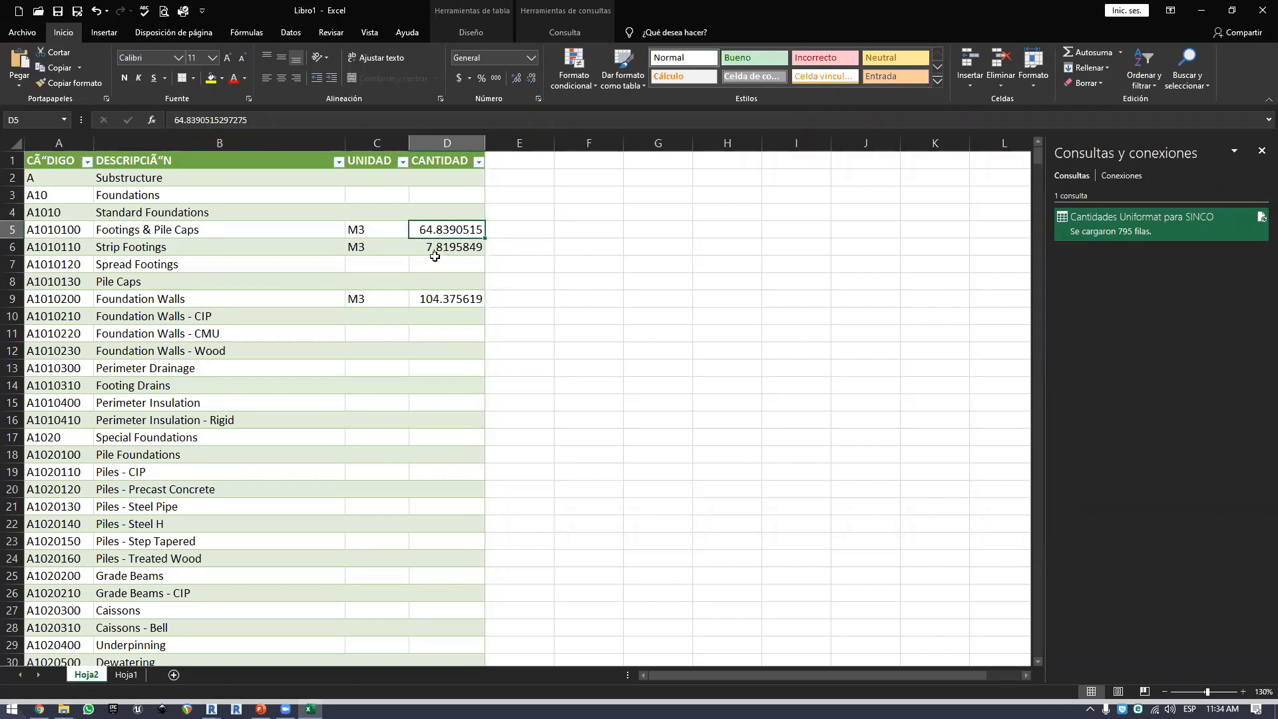
pyautogui.click(378, 233)
pyautogui.click(423, 233)
pyautogui.click(495, 386)
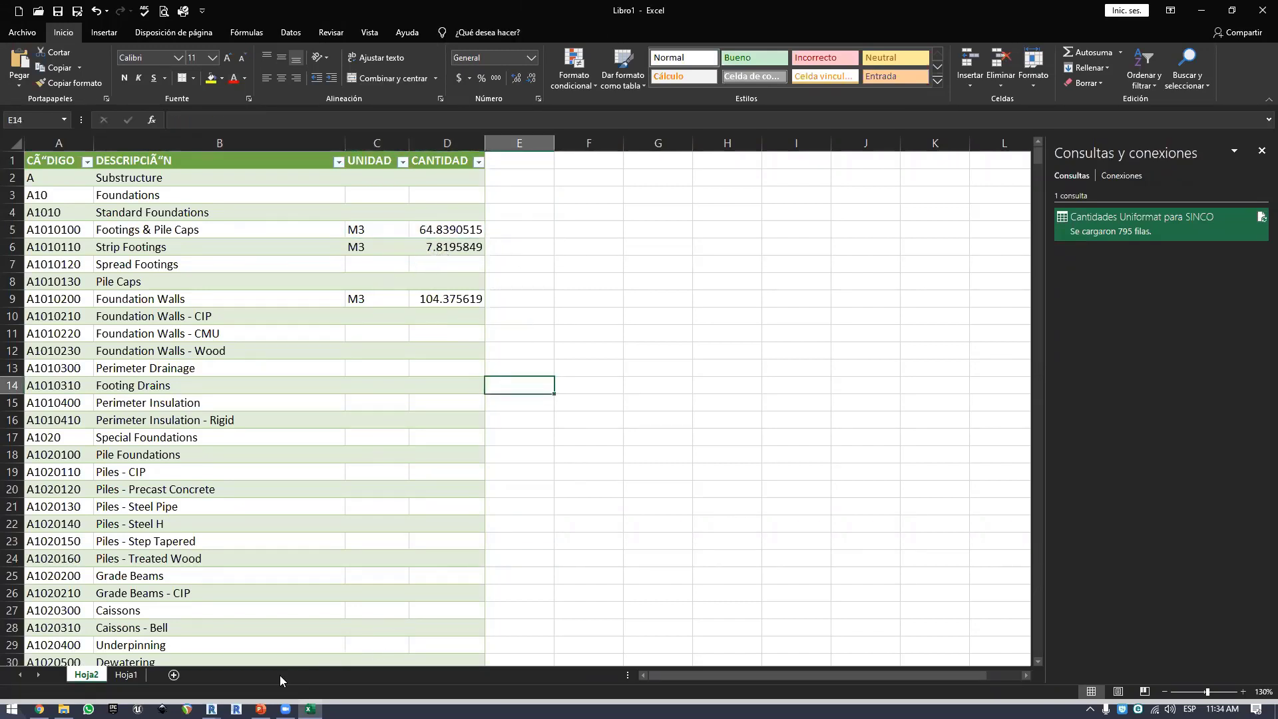
# - Look over the whole Cuantificación Uniformat graph in Dynamo, then the column footings in Revit's 3D view
pyautogui.click(212, 709)
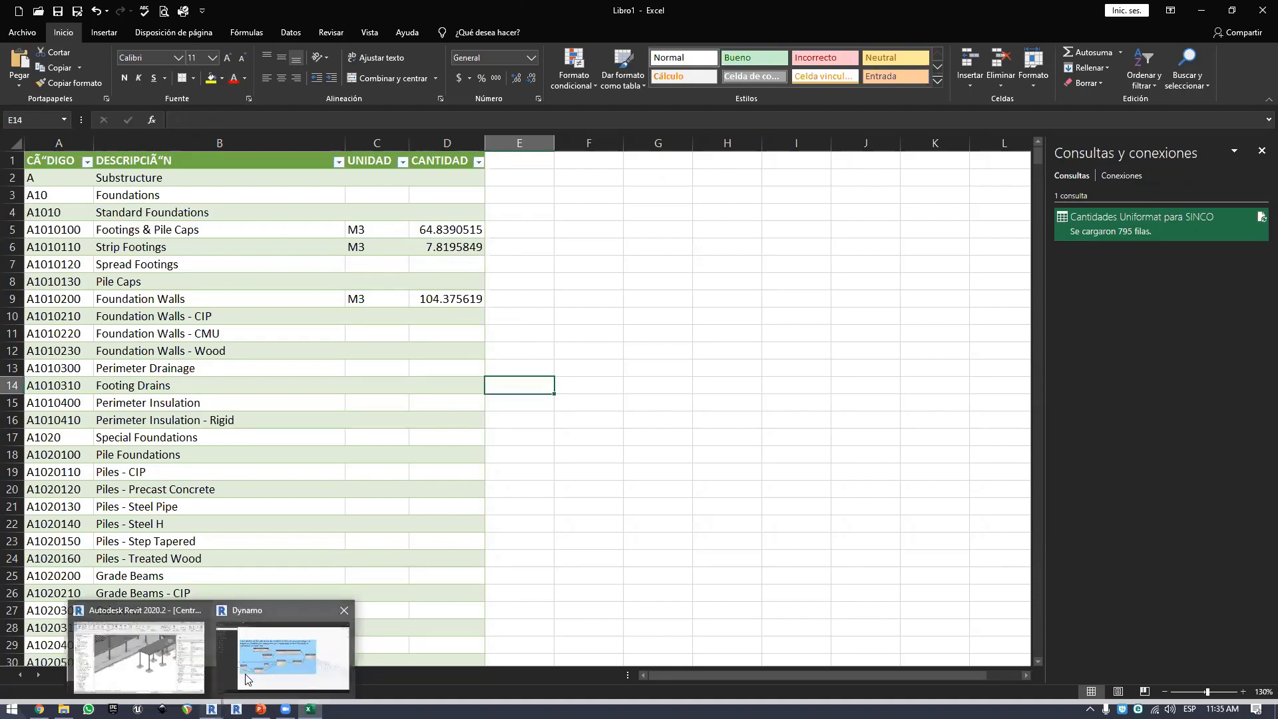
pyautogui.click(283, 656)
pyautogui.scroll(-5, 472, 499)
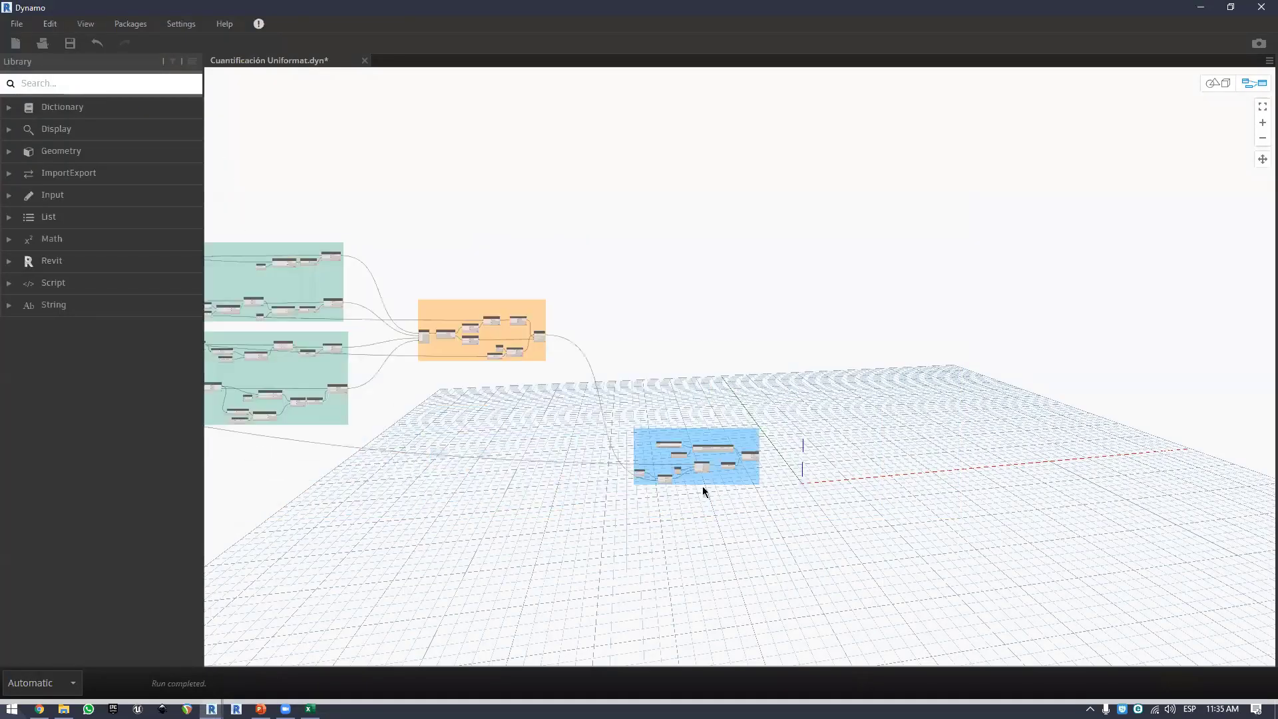
pyautogui.scroll(3, 308, 490)
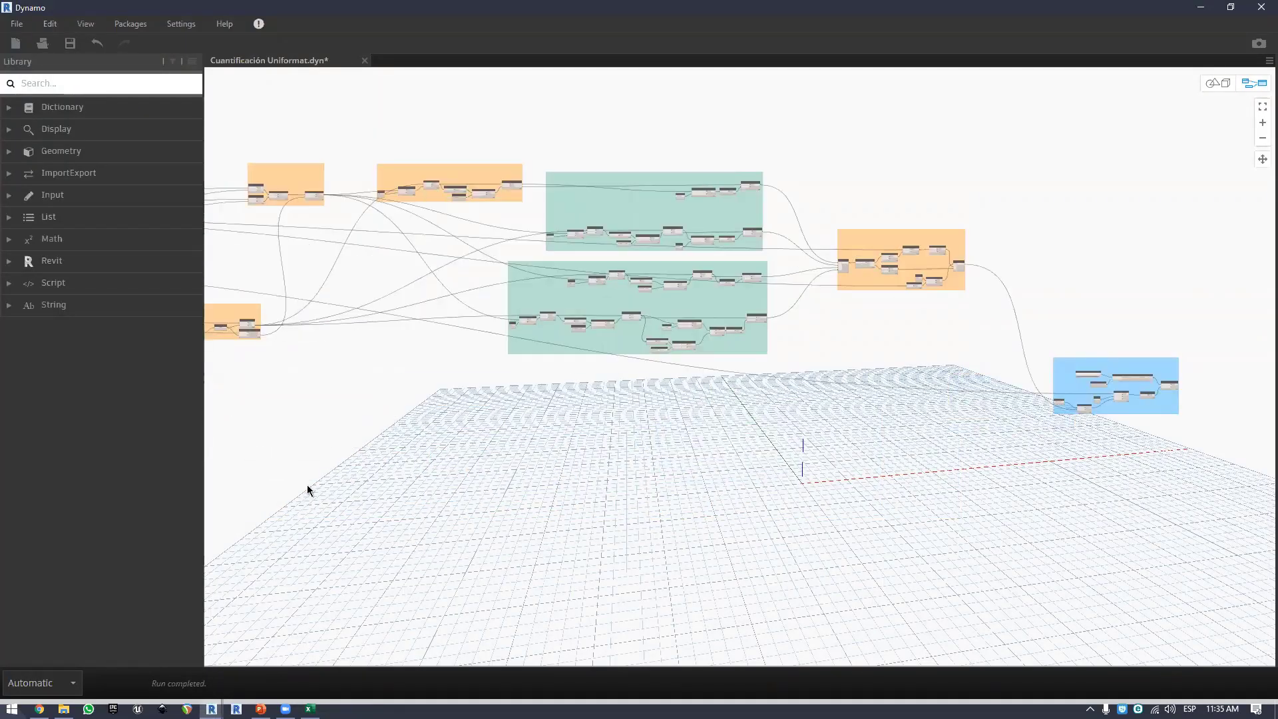
pyautogui.click(1196, 9)
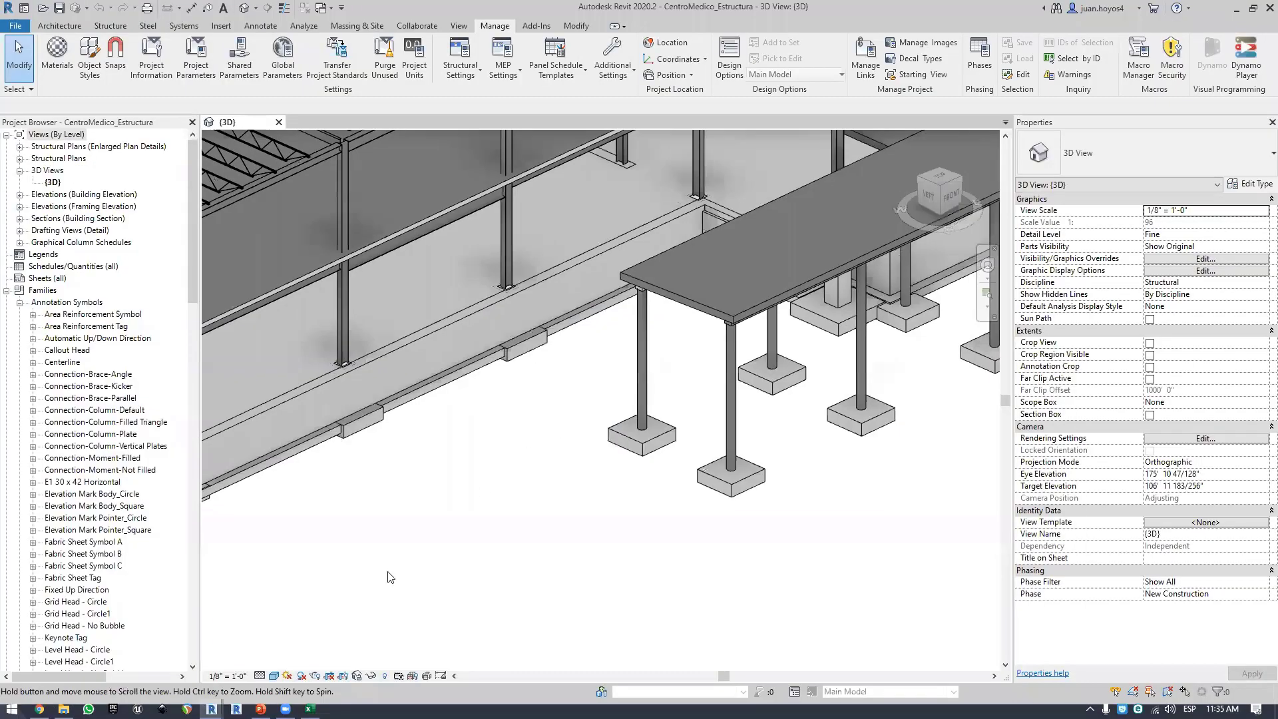
pyautogui.moveTo(391, 576); pyautogui.dragTo(315, 540, button='middle')
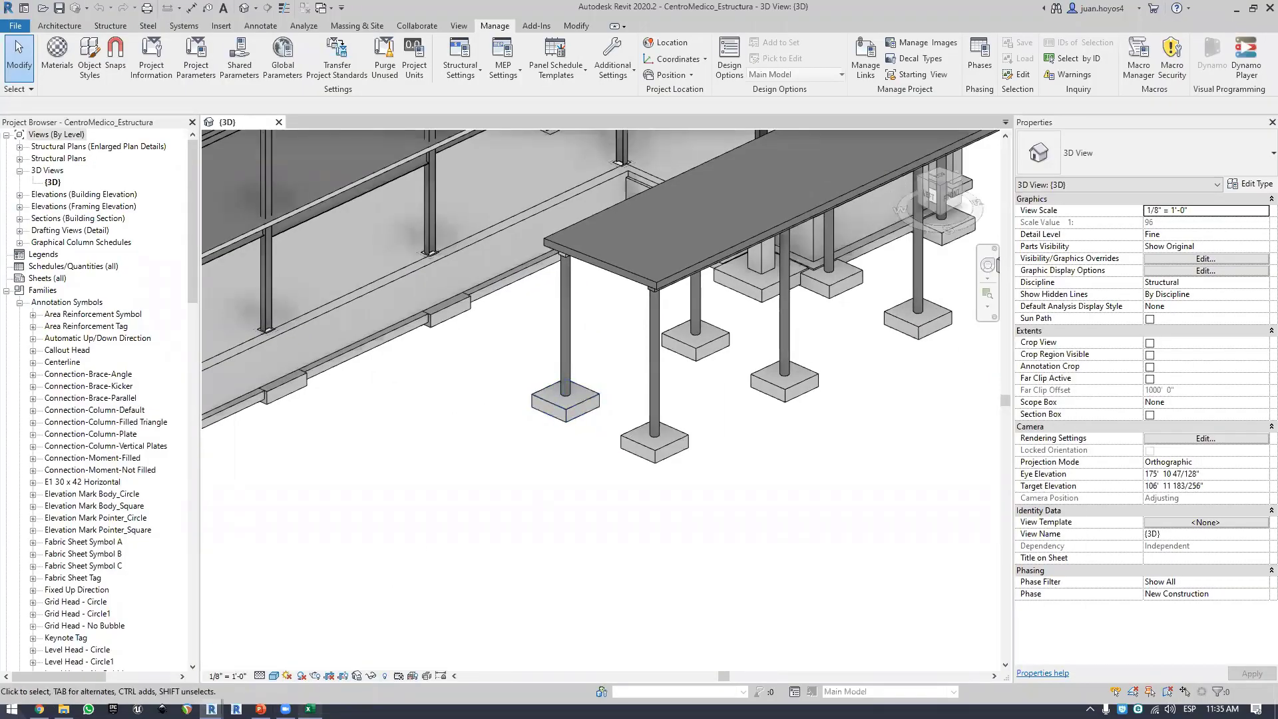
# - Check the Footings & Pile Caps quantity in the Excel table
pyautogui.click(309, 709)
pyautogui.click(13, 229)
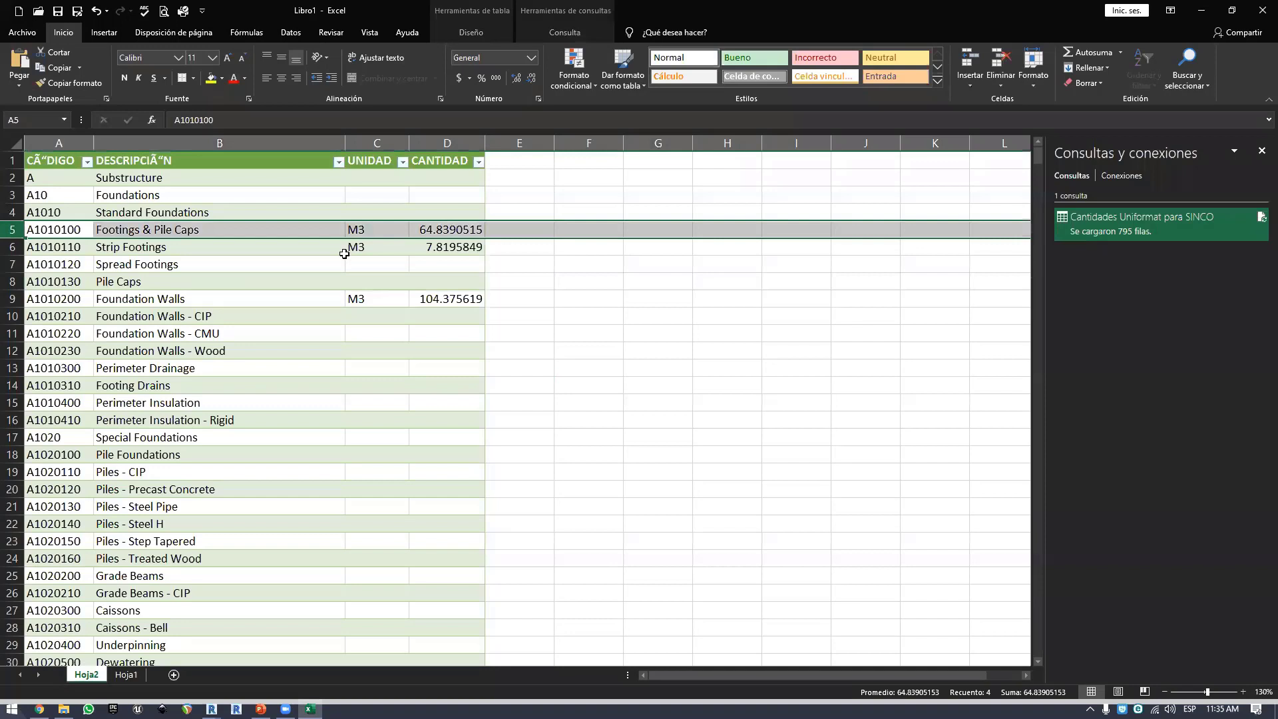
pyautogui.click(138, 233)
pyautogui.click(444, 242)
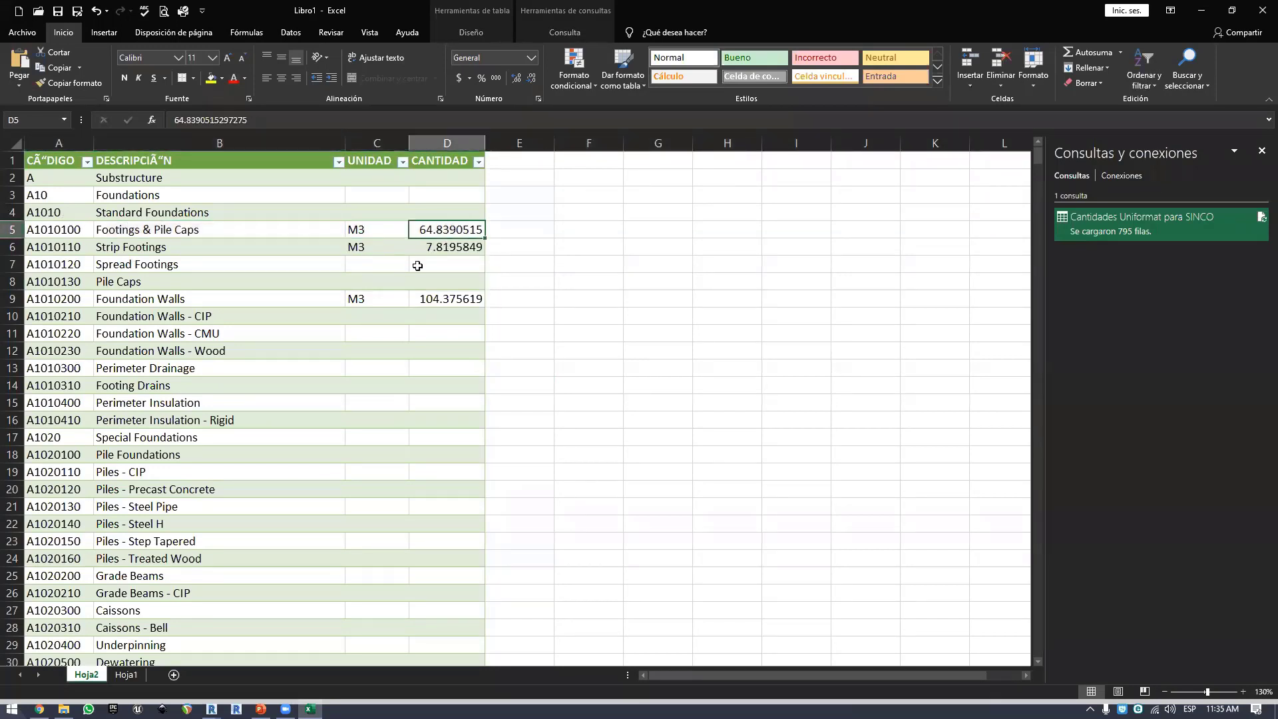
# - In Revit, place eleven more 5'-0" x 5'-0" x 1'-6" rectangular footings in front of the canopy by creating similar from an existing one
pyautogui.hotkey('alt', 'Tab')
pyautogui.click(552, 443)
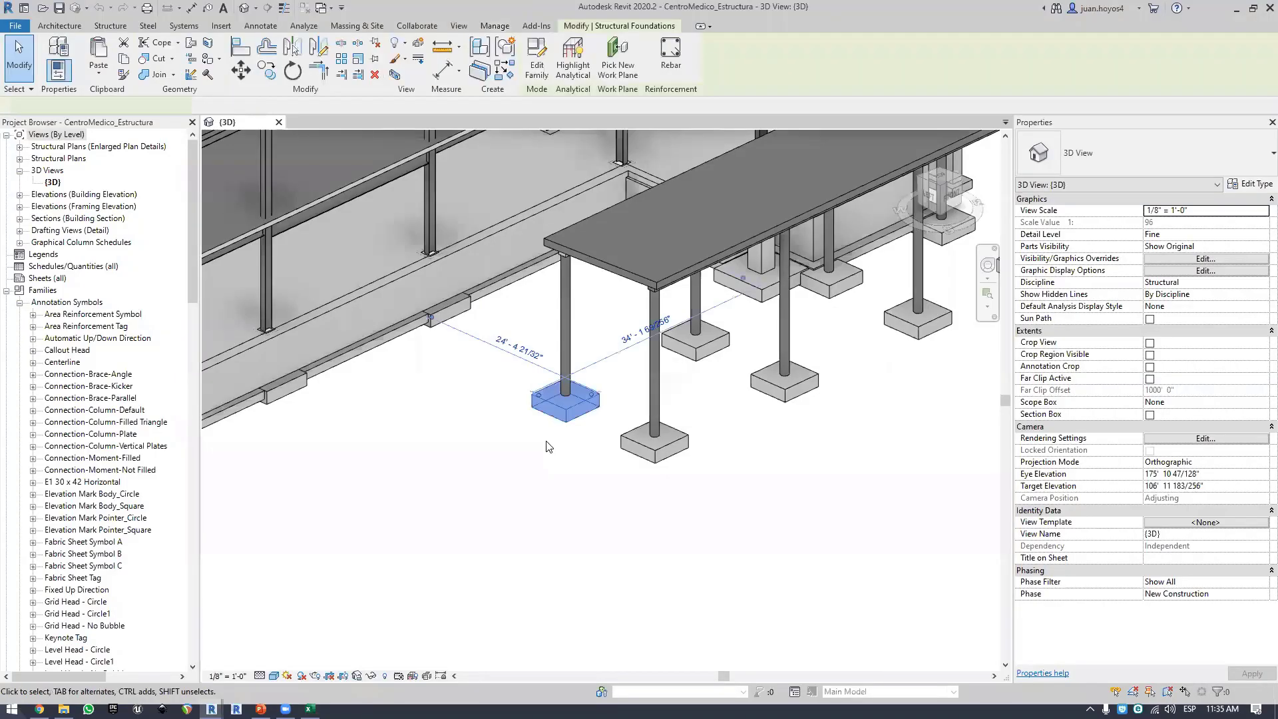
pyautogui.press('c')
pyautogui.press('s')
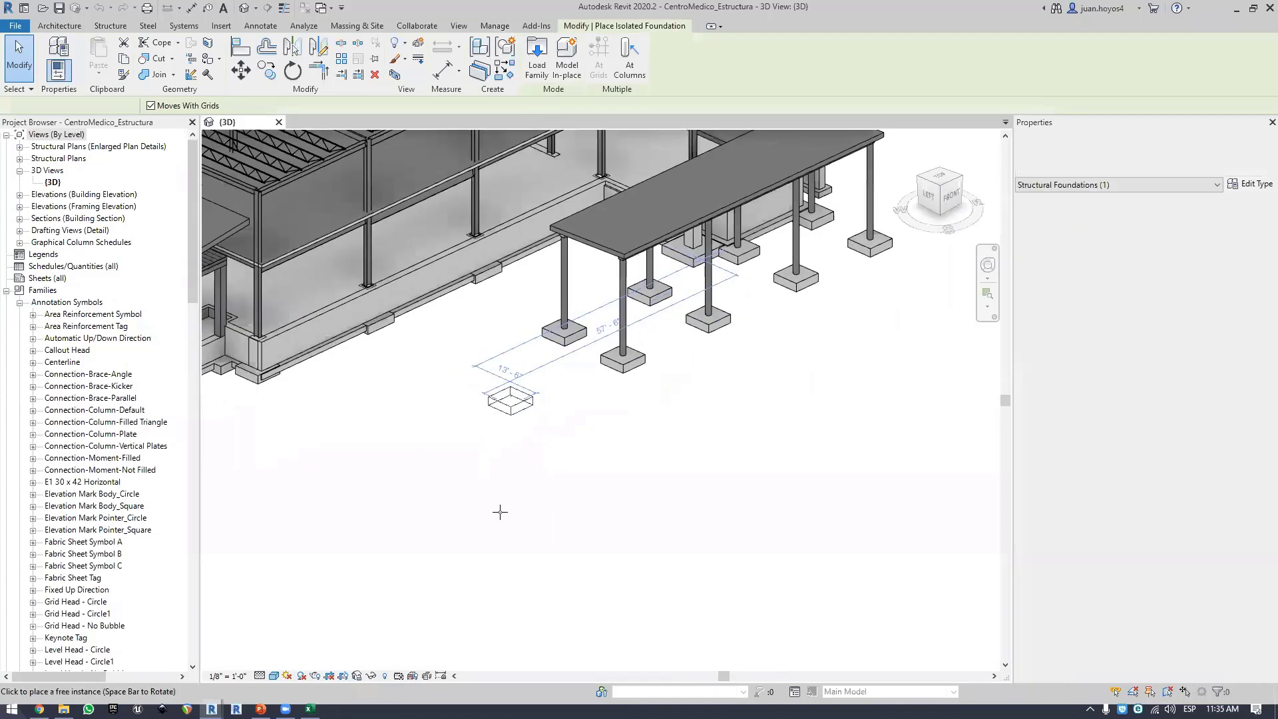
pyautogui.click(543, 442)
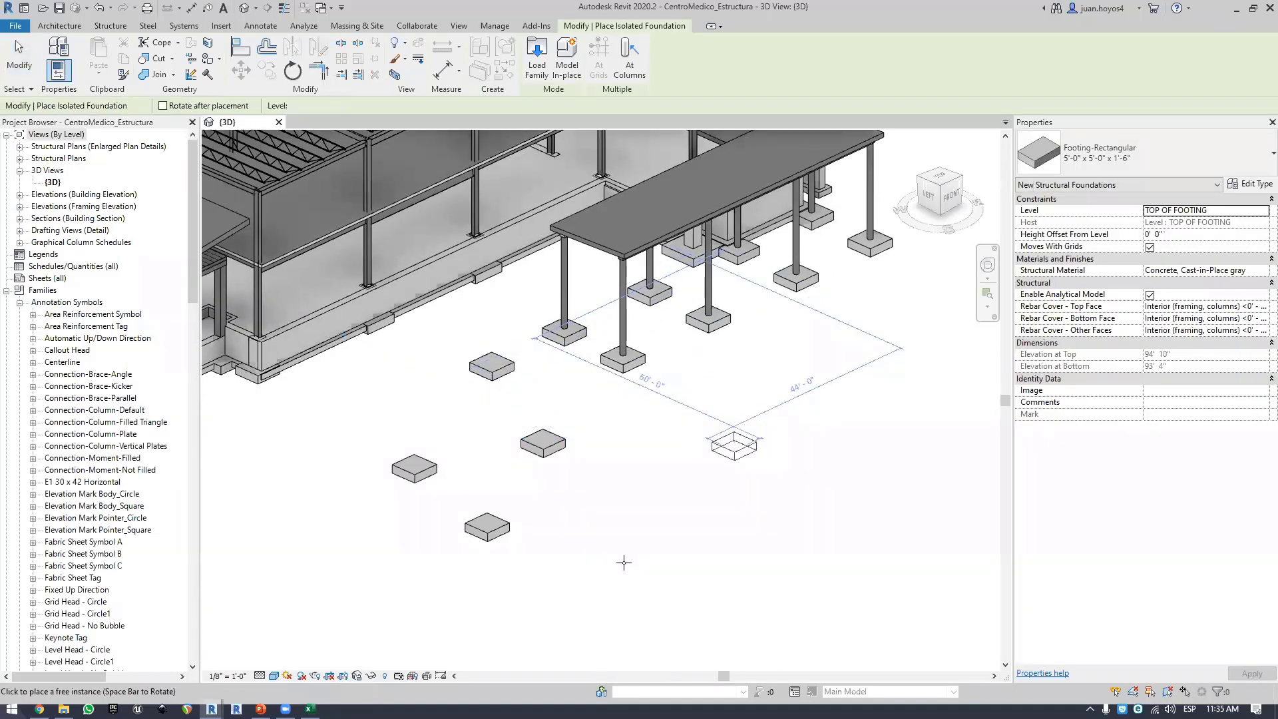
pyautogui.click(622, 562)
pyautogui.click(321, 514)
pyautogui.click(413, 566)
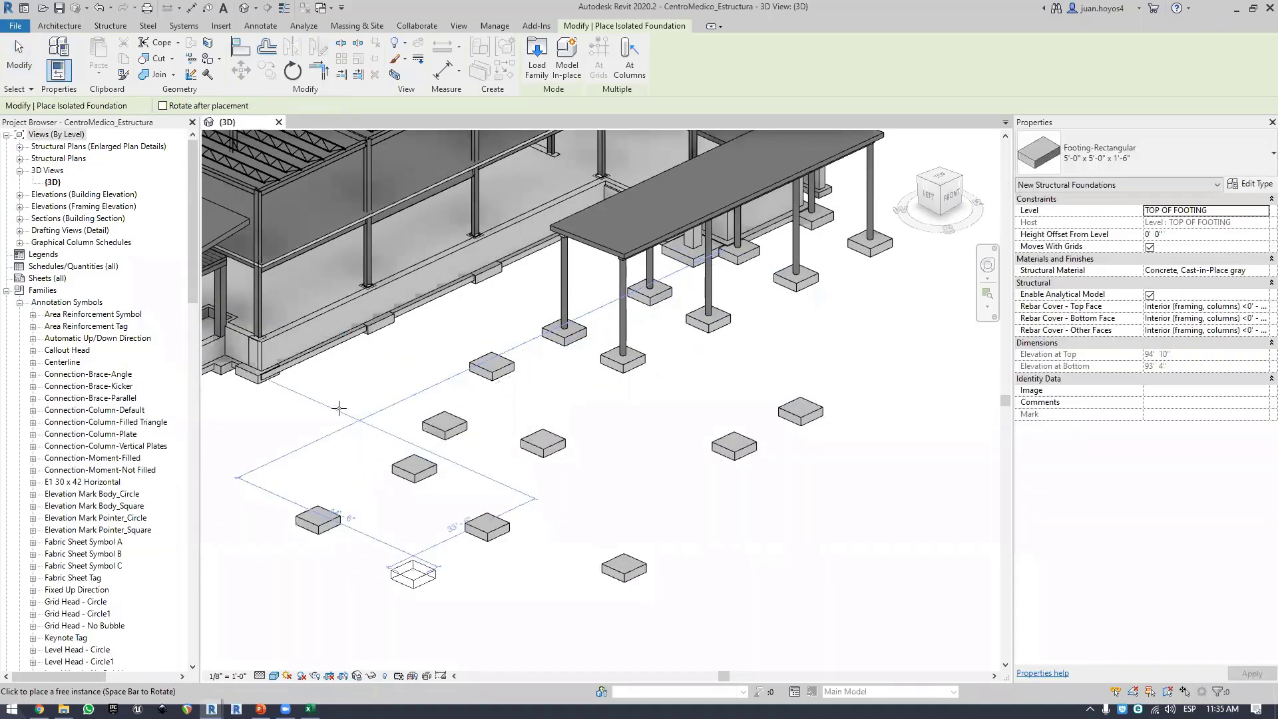
pyautogui.click(336, 403)
pyautogui.press('Escape')
pyautogui.press('Escape')
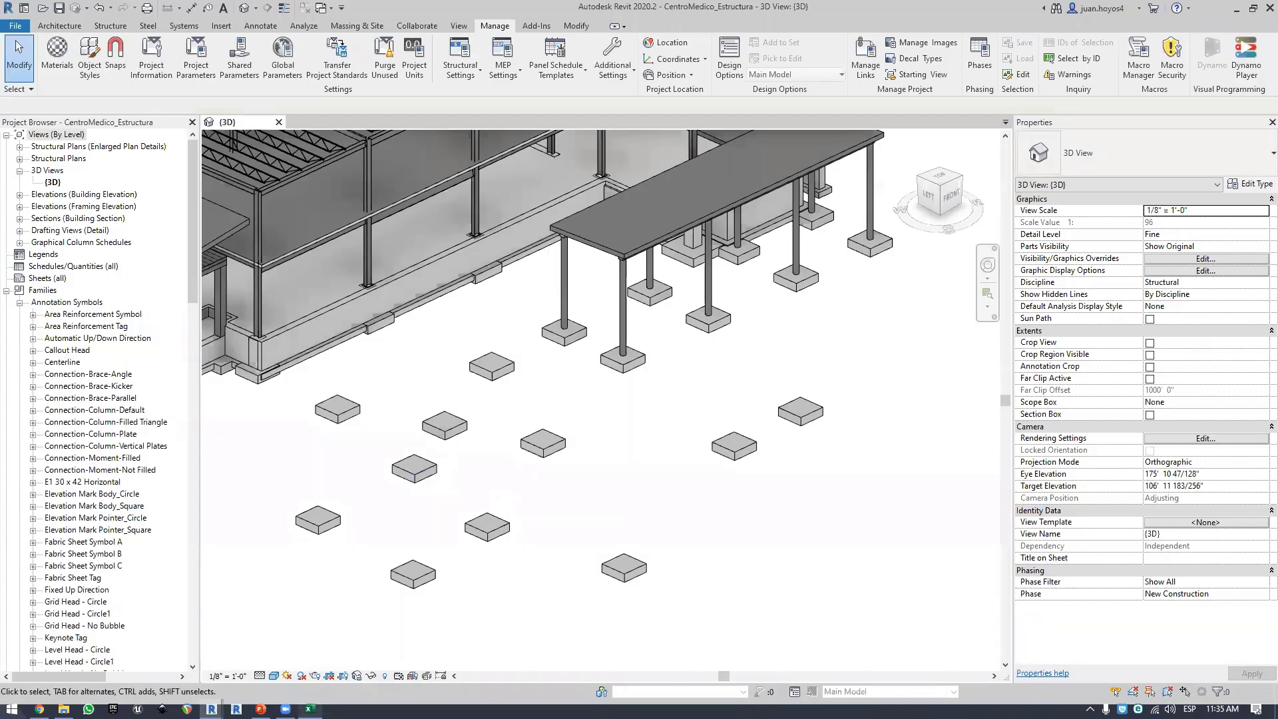
# - Switch to Excel and refresh the Cantidades Uniformat para SINCO query to load the updated quantities
pyautogui.hotkey('alt', 'Tab')
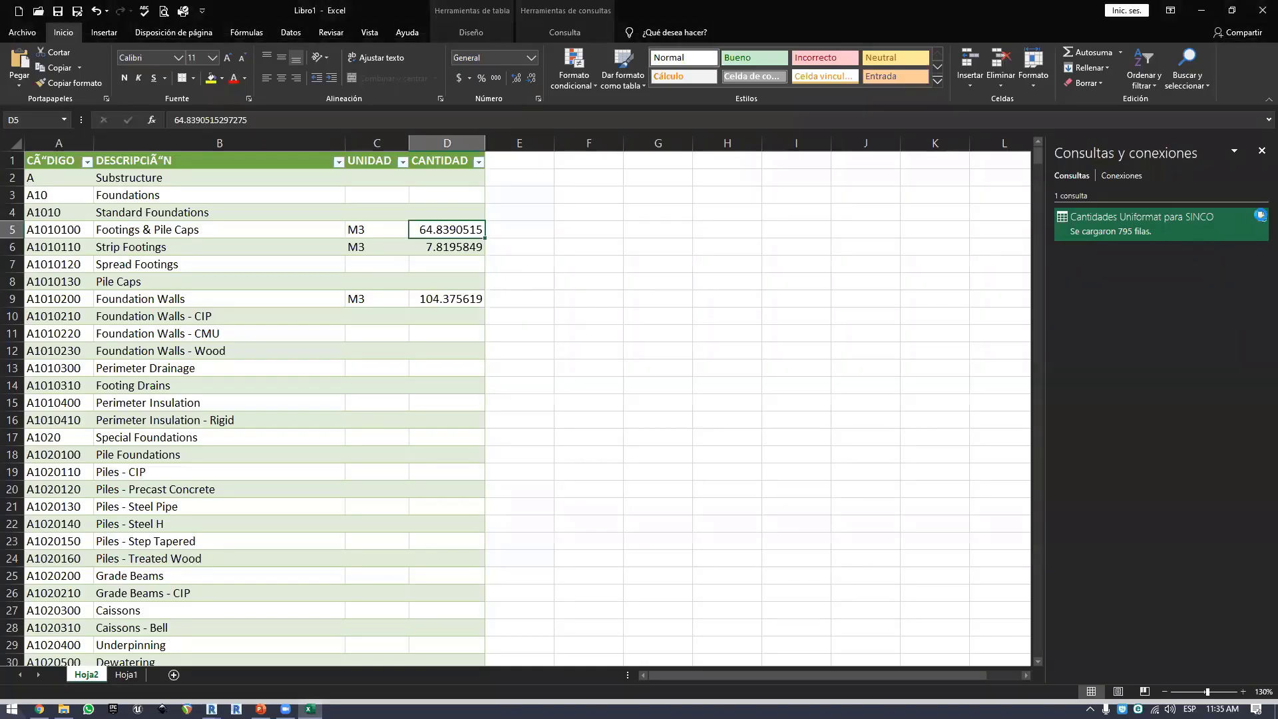
pyautogui.click(1260, 216)
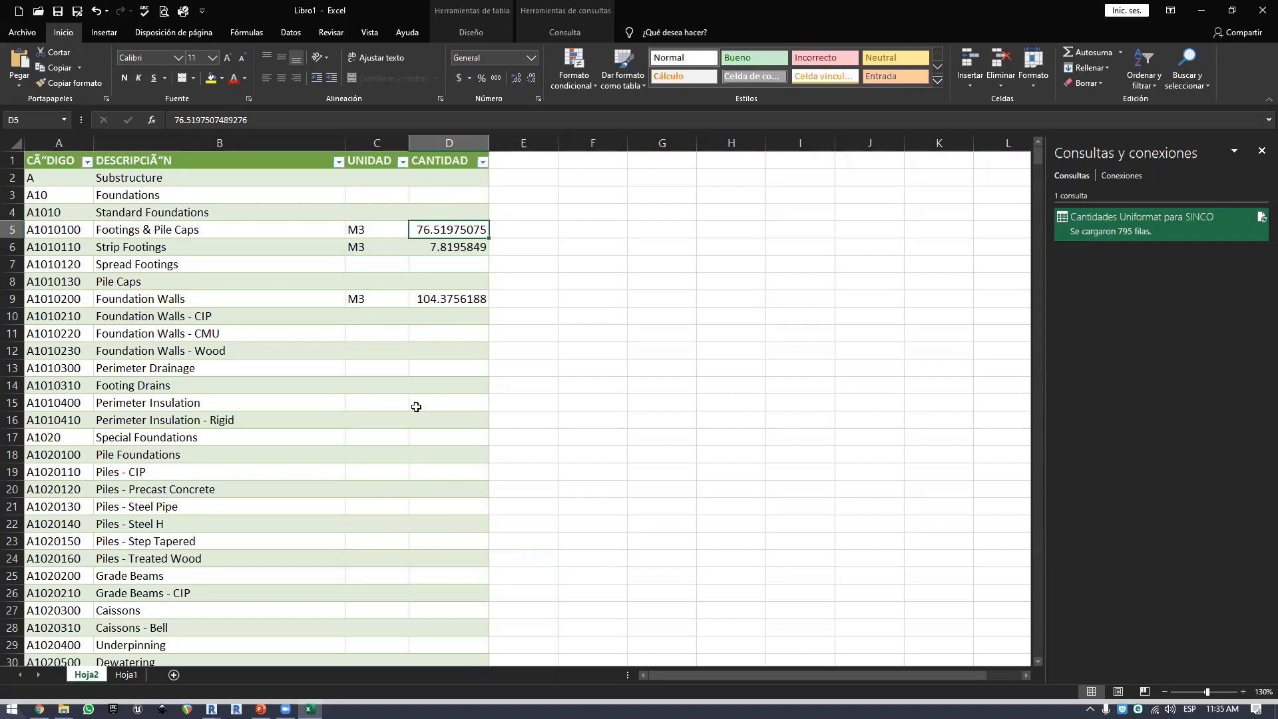
pyautogui.moveTo(54, 185); pyautogui.dragTo(442, 514)
pyautogui.click(602, 401)
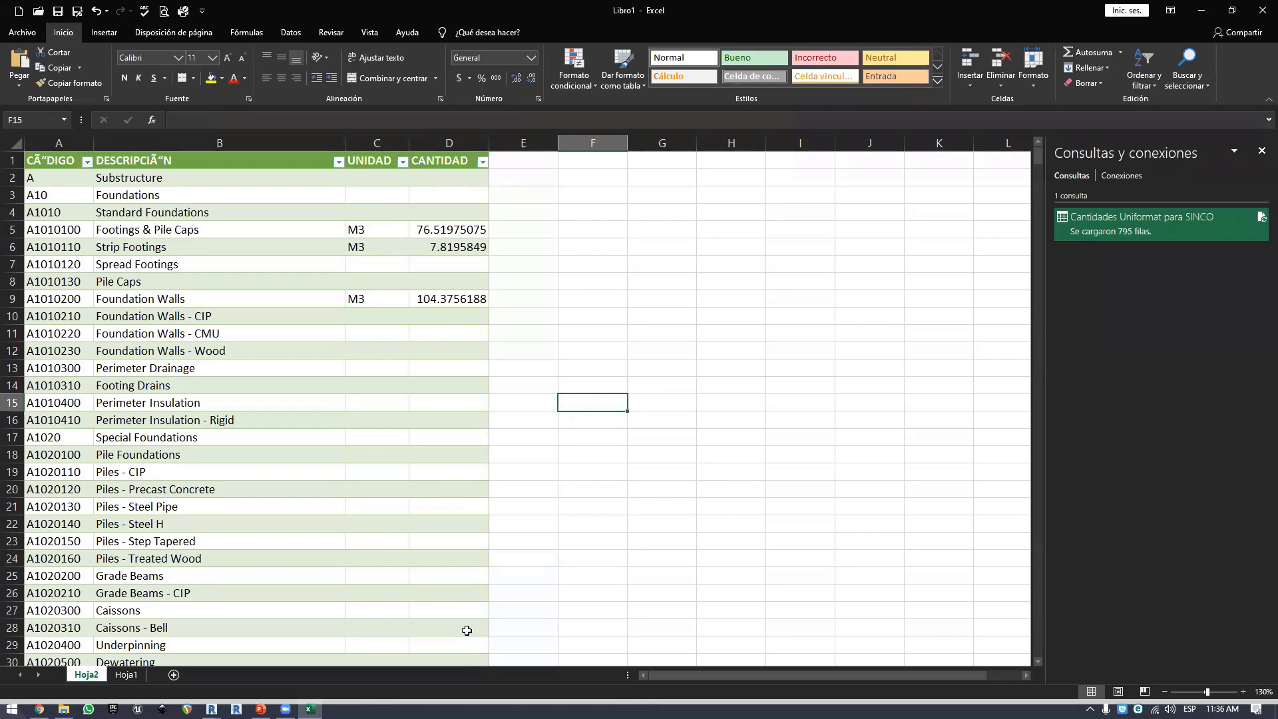
# - Look over the refreshed table's codes, descriptions, units and quantities as a whole
pyautogui.click(372, 334)
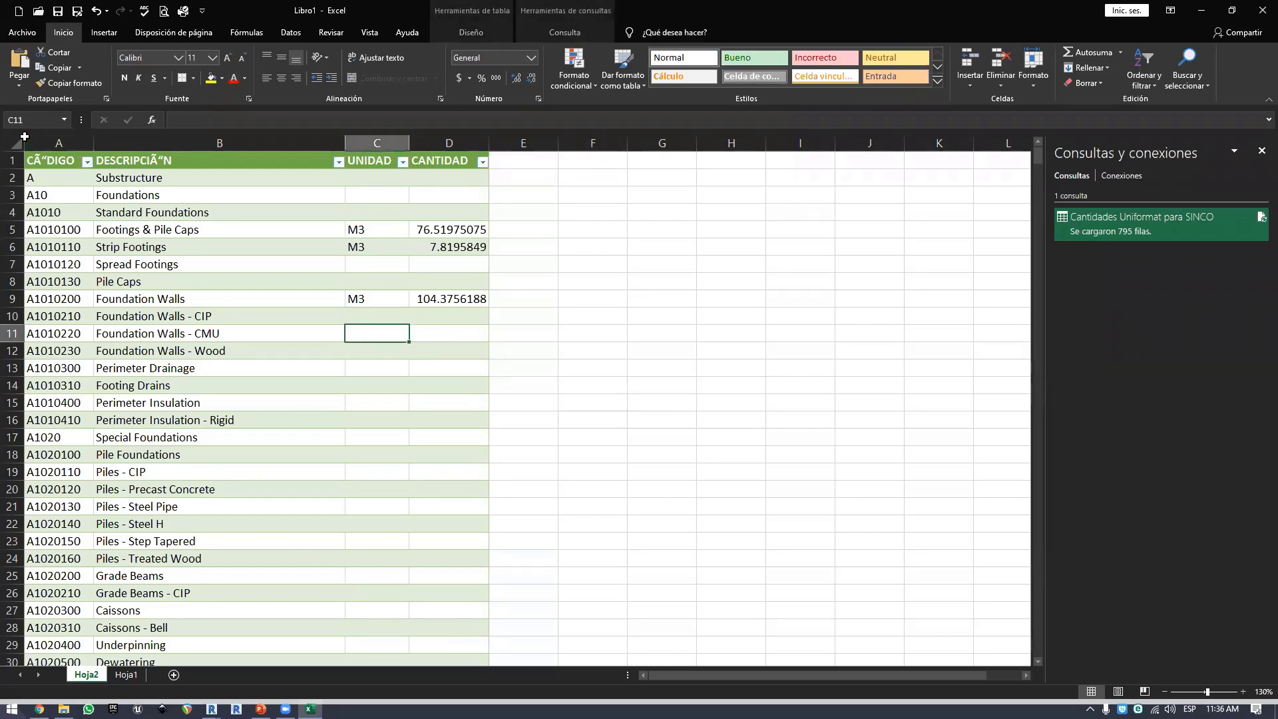
pyautogui.click(16, 142)
pyautogui.click(231, 312)
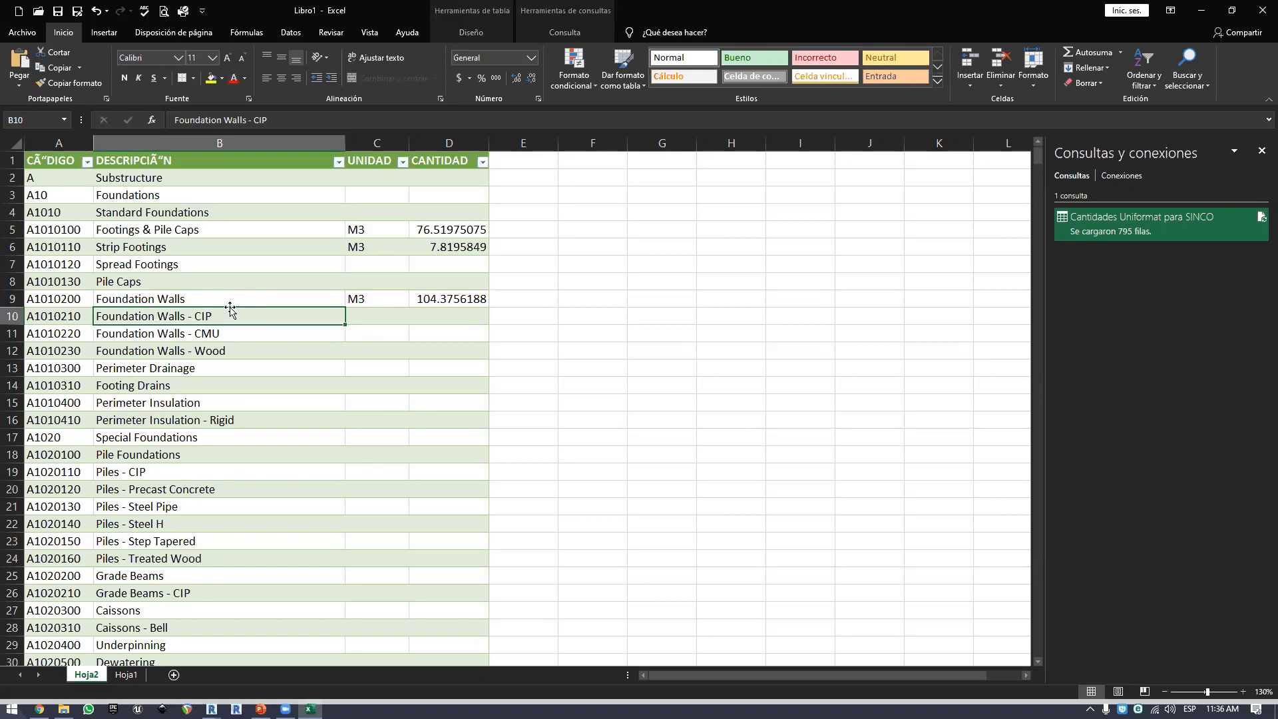
pyautogui.click(14, 143)
pyautogui.click(300, 350)
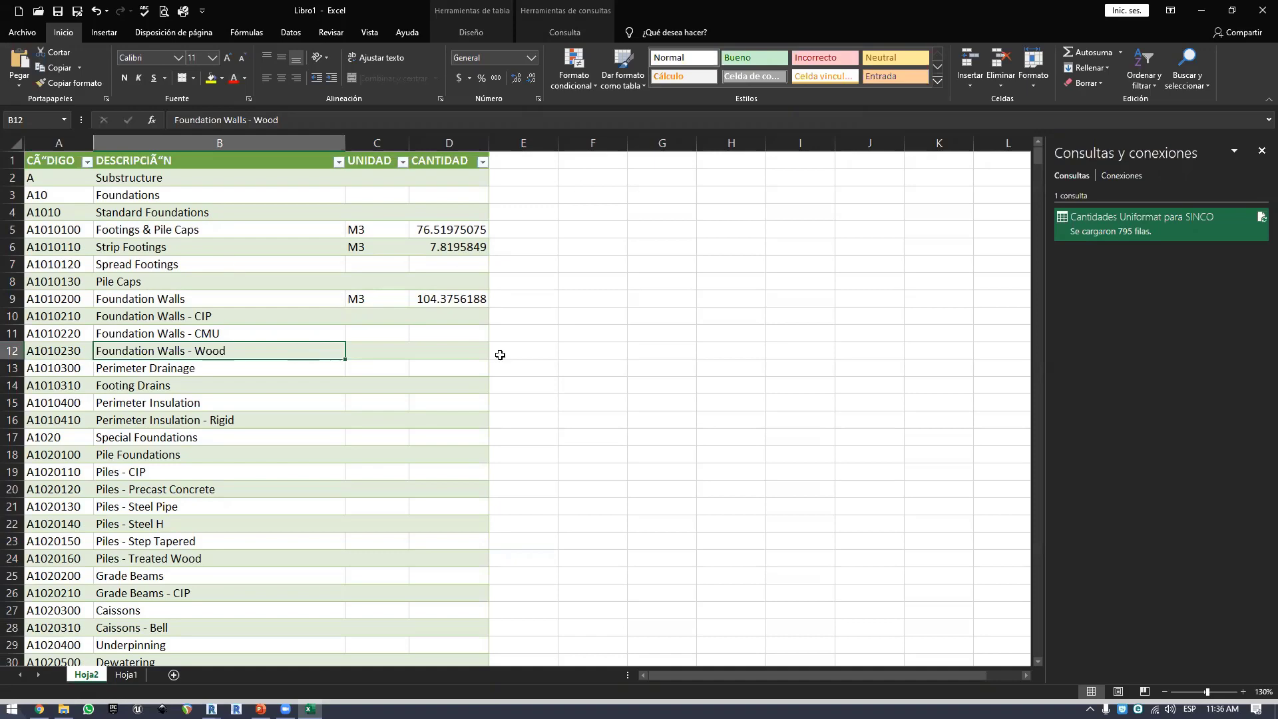
# - Examine the units and quantities of the Floor Construction items, including the columns, beams, joists and metal deck
pyautogui.scroll(-16, 464, 306)
pyautogui.scroll(-4, 442, 309)
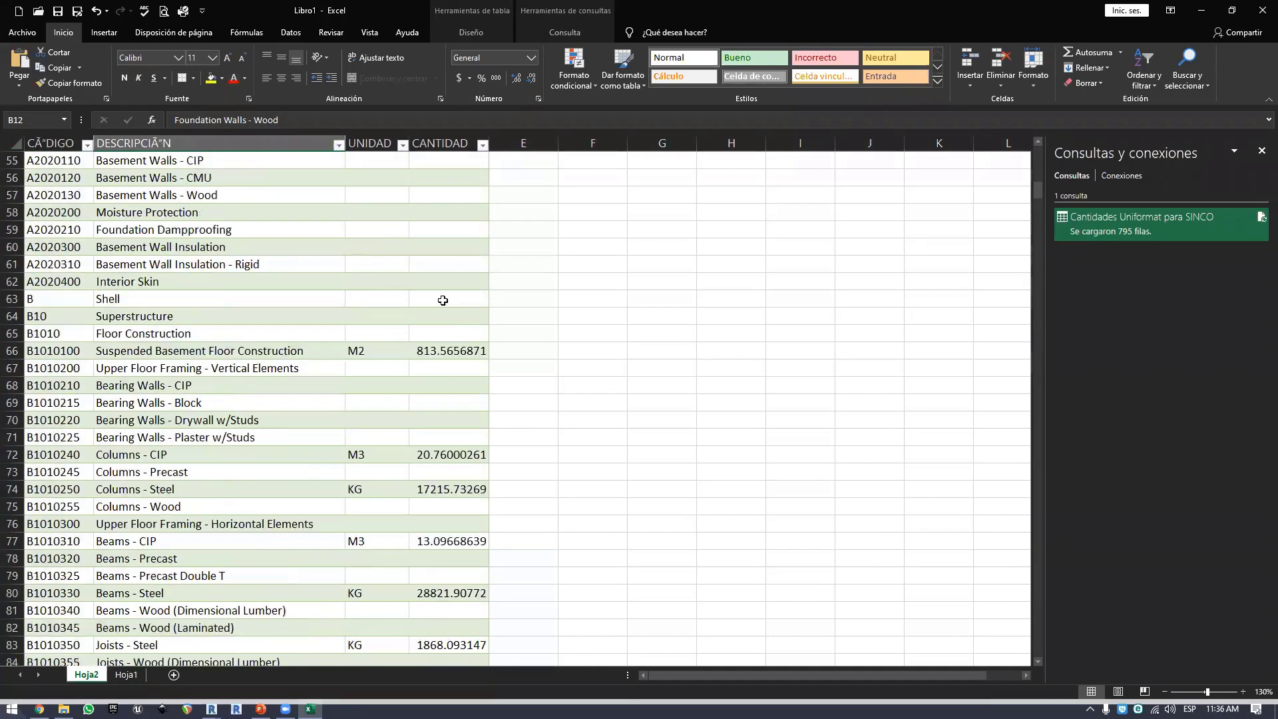
pyautogui.moveTo(371, 246); pyautogui.dragTo(426, 566)
pyautogui.click(524, 454)
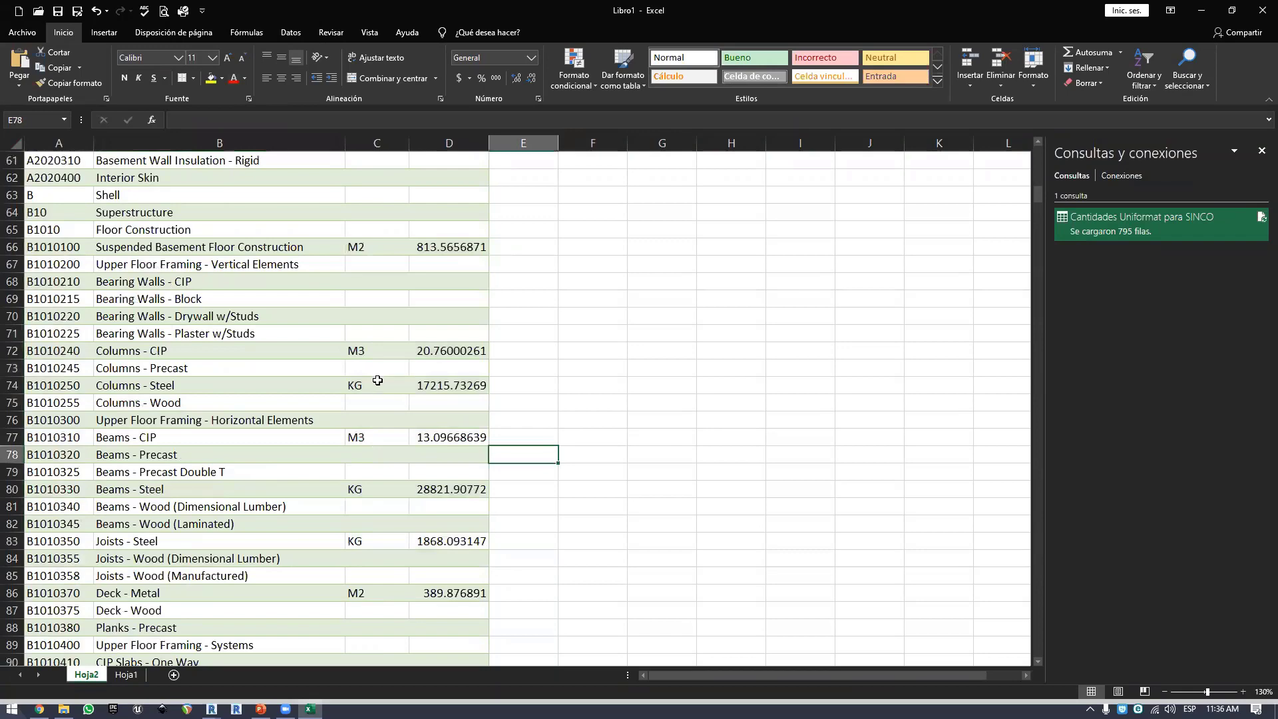
pyautogui.click(387, 389)
pyautogui.click(430, 390)
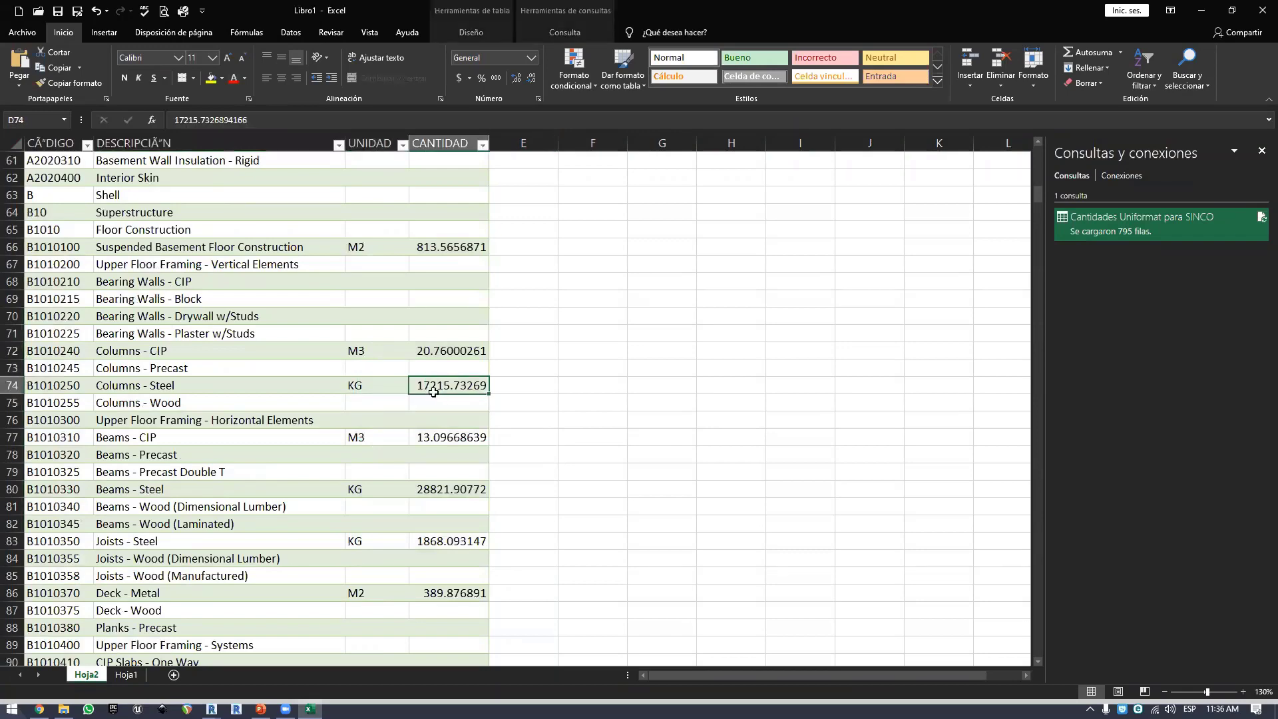
pyautogui.scroll(-2, 407, 418)
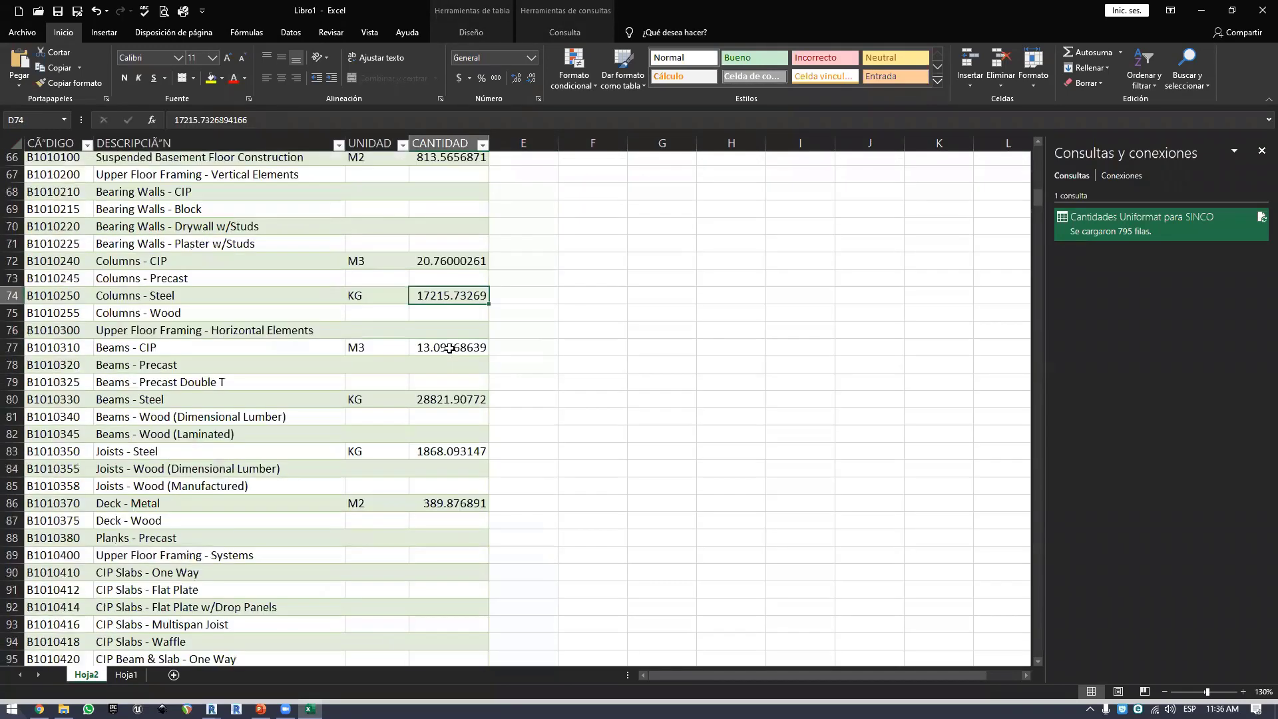
pyautogui.moveTo(440, 334); pyautogui.dragTo(442, 496)
pyautogui.scroll(-9, 388, 412)
pyautogui.scroll(20, 388, 412)
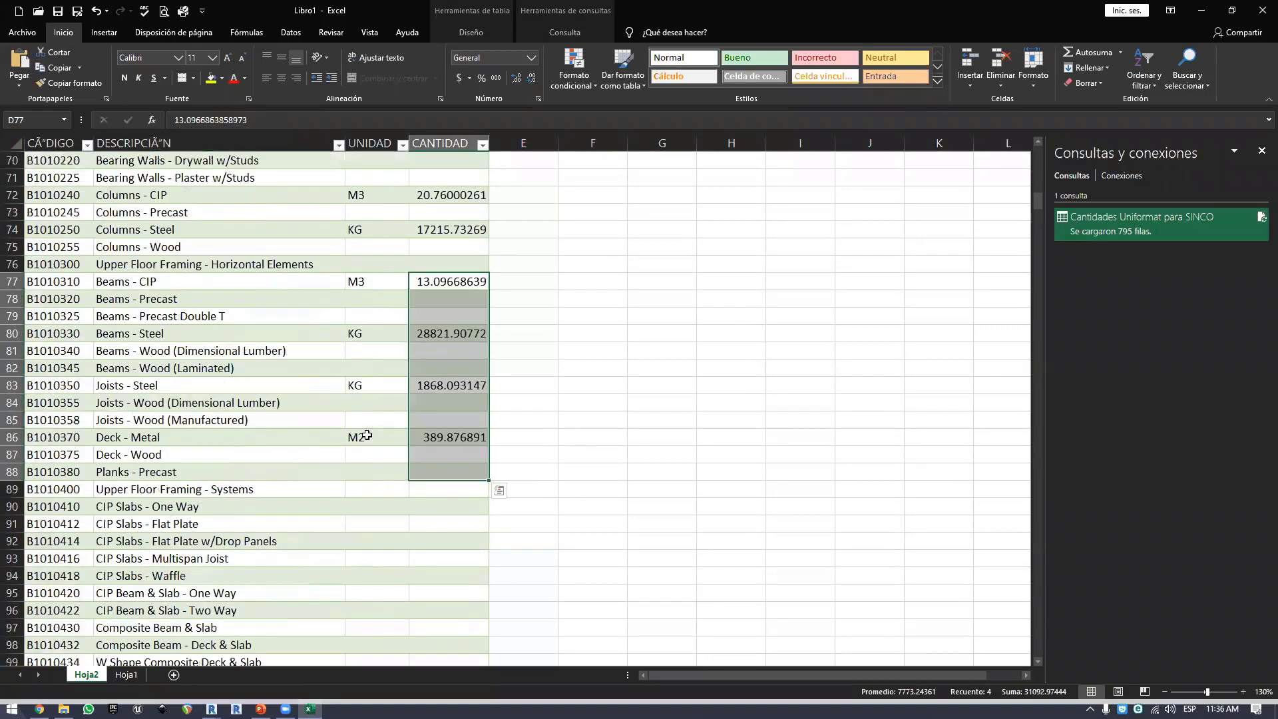
# - Switch to the browser, find the acaddemia website through a Google search for "acaddemia" and open its Cursos por Roles page
pyautogui.hotkey('alt', 'Tab')
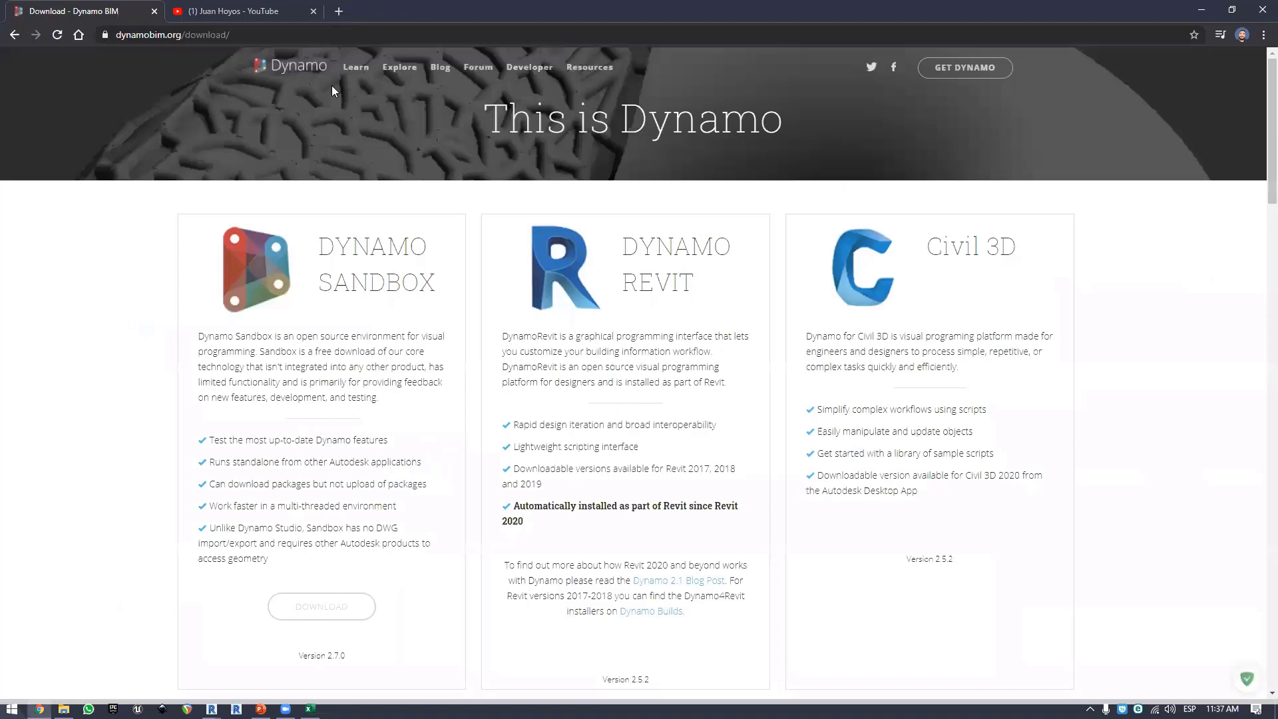
pyautogui.click(331, 16)
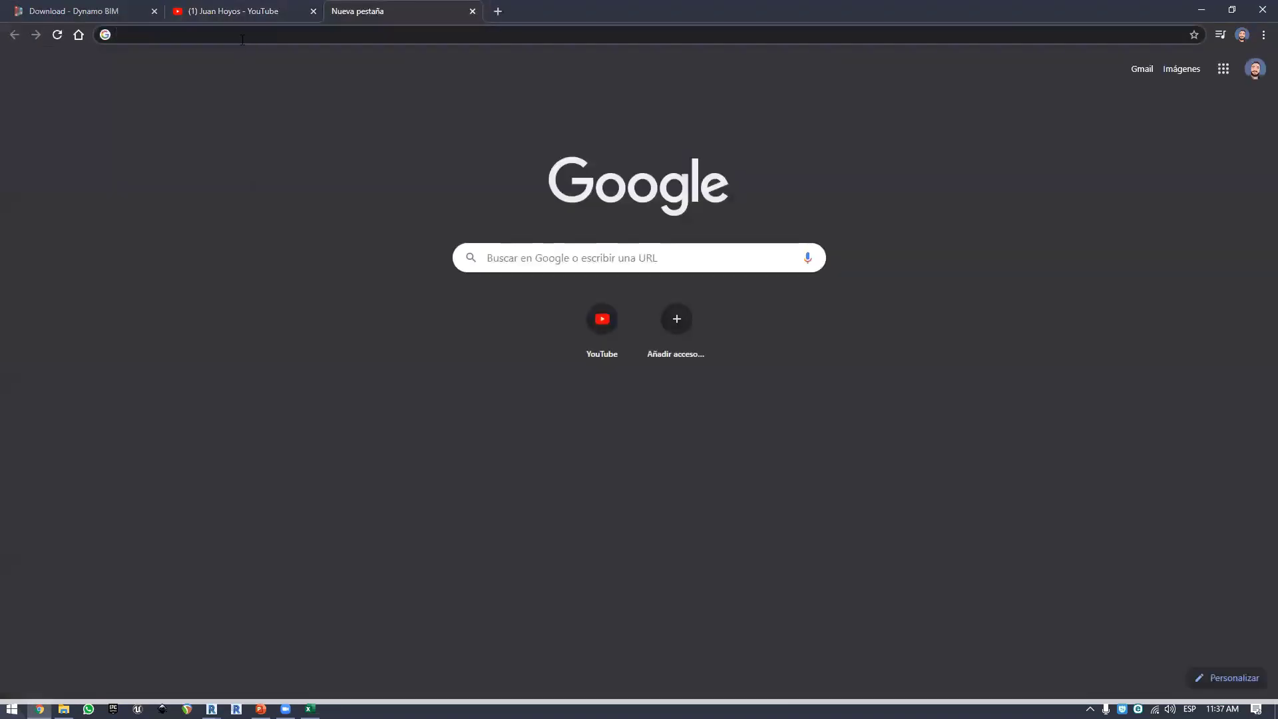
pyautogui.write('acaddemia')
pyautogui.press('Return')
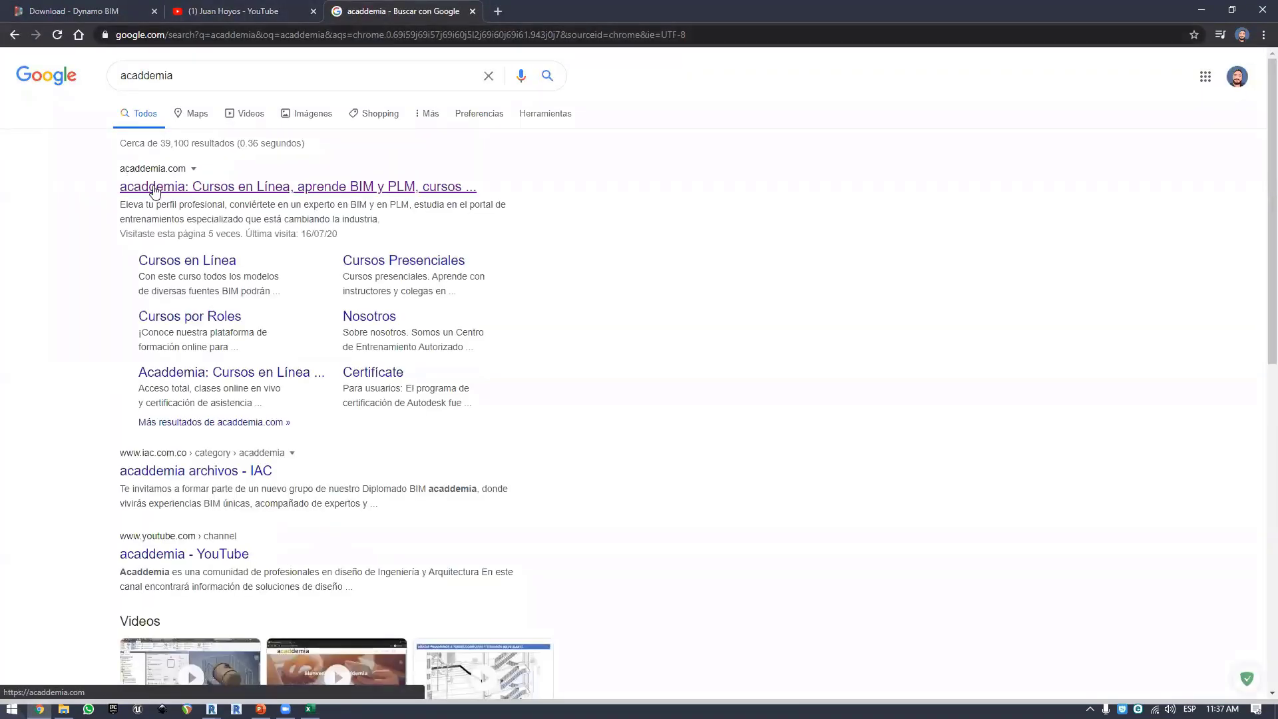
pyautogui.click(297, 186)
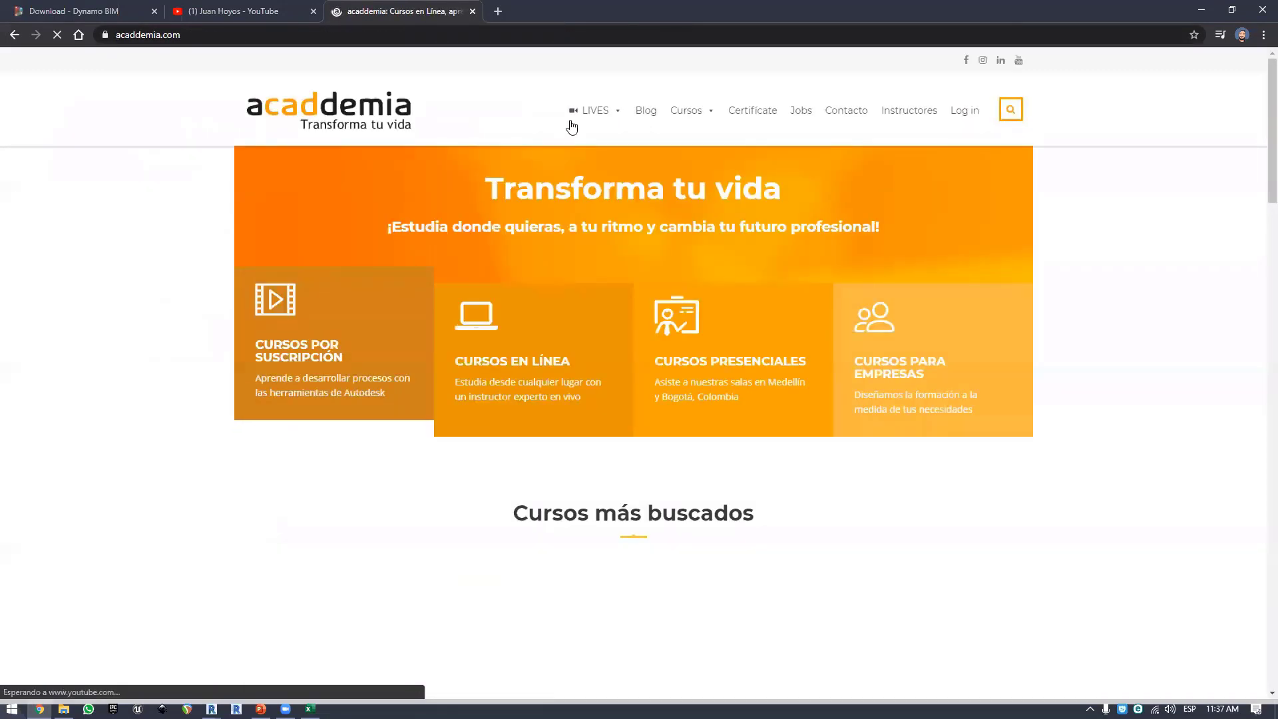
pyautogui.moveTo(691, 115)
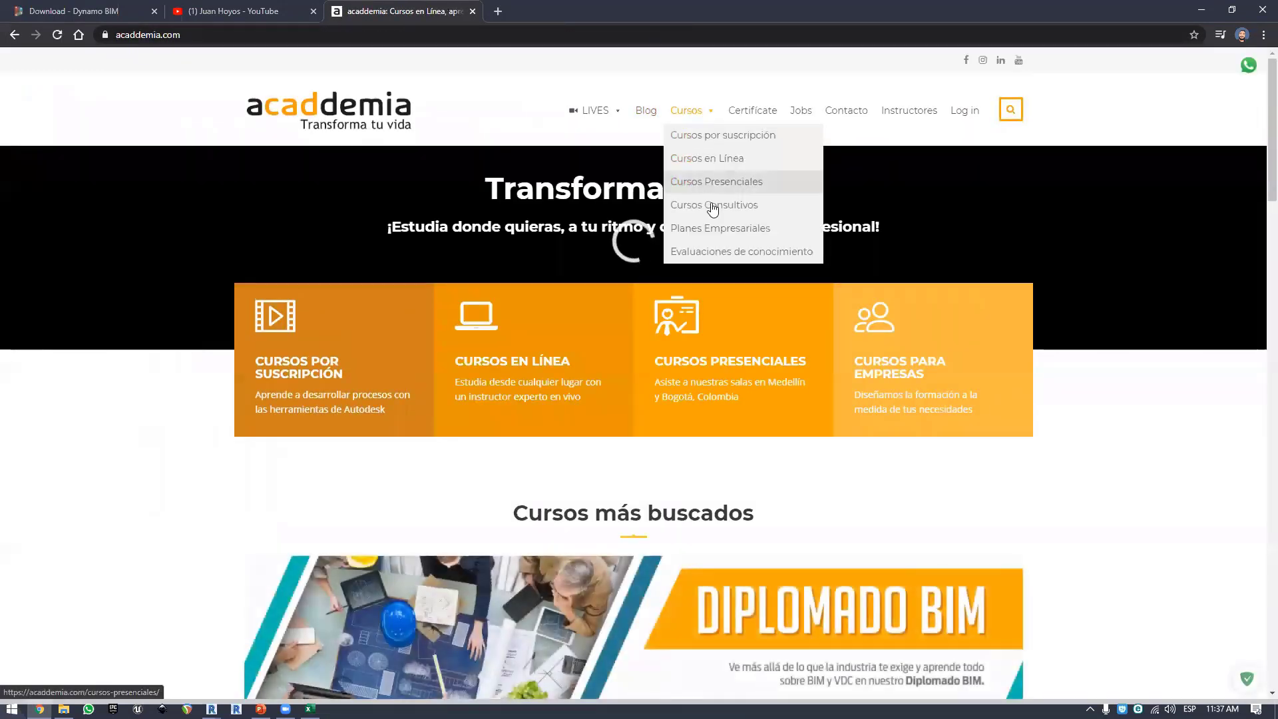
pyautogui.click(741, 183)
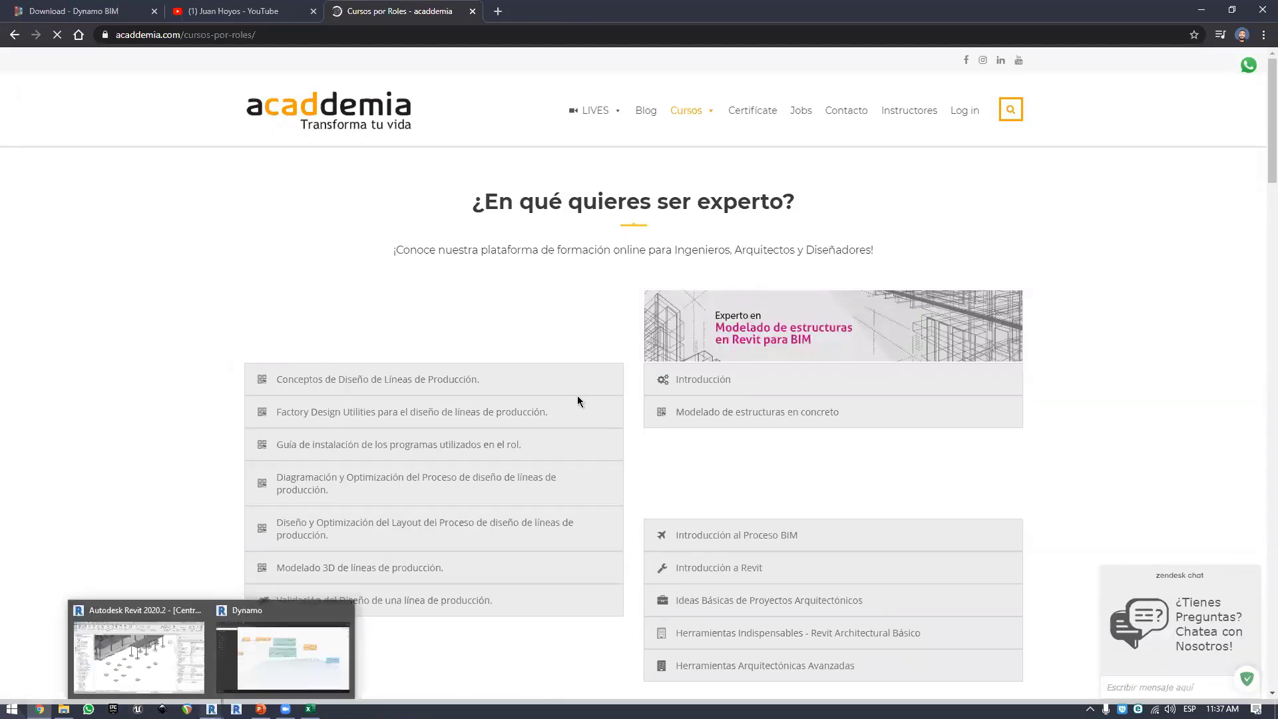
# - Switch to Dynamo and examine the annotated node groups of the Cuantificación Uniformat graph, from Video práctico 2 through Video práctico 4
pyautogui.click(247, 674)
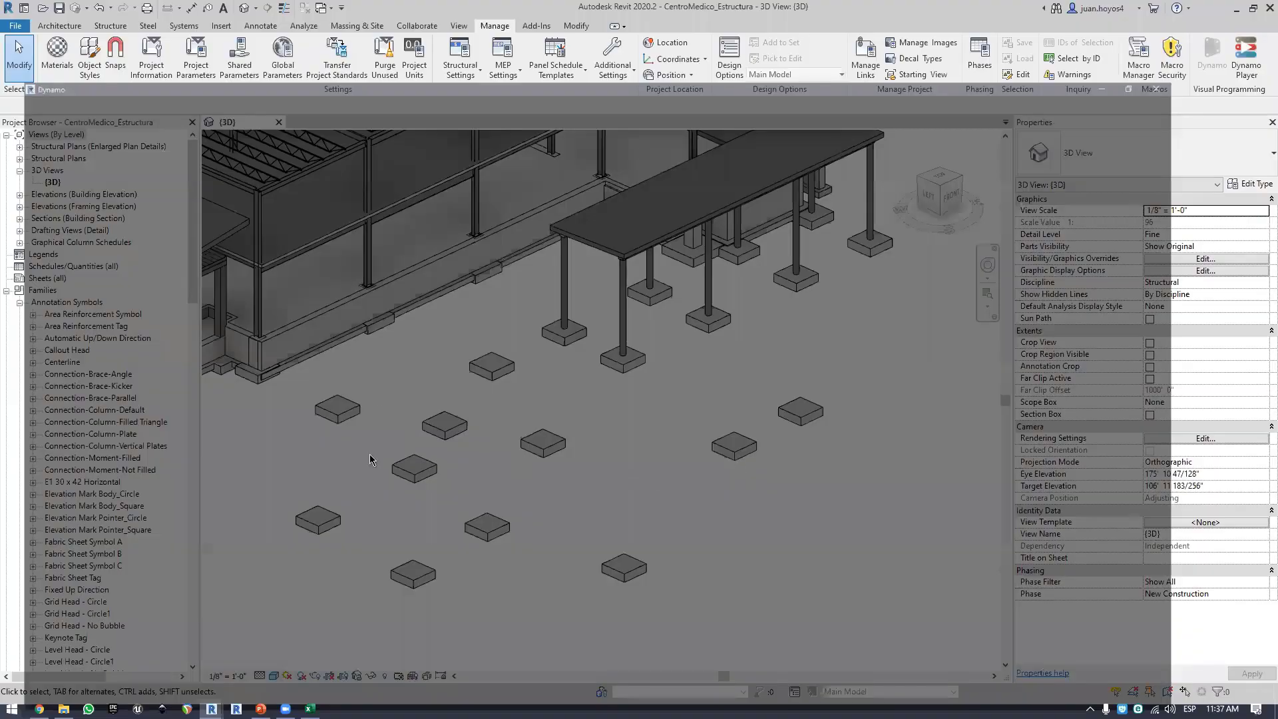
pyautogui.scroll(5, 644, 452)
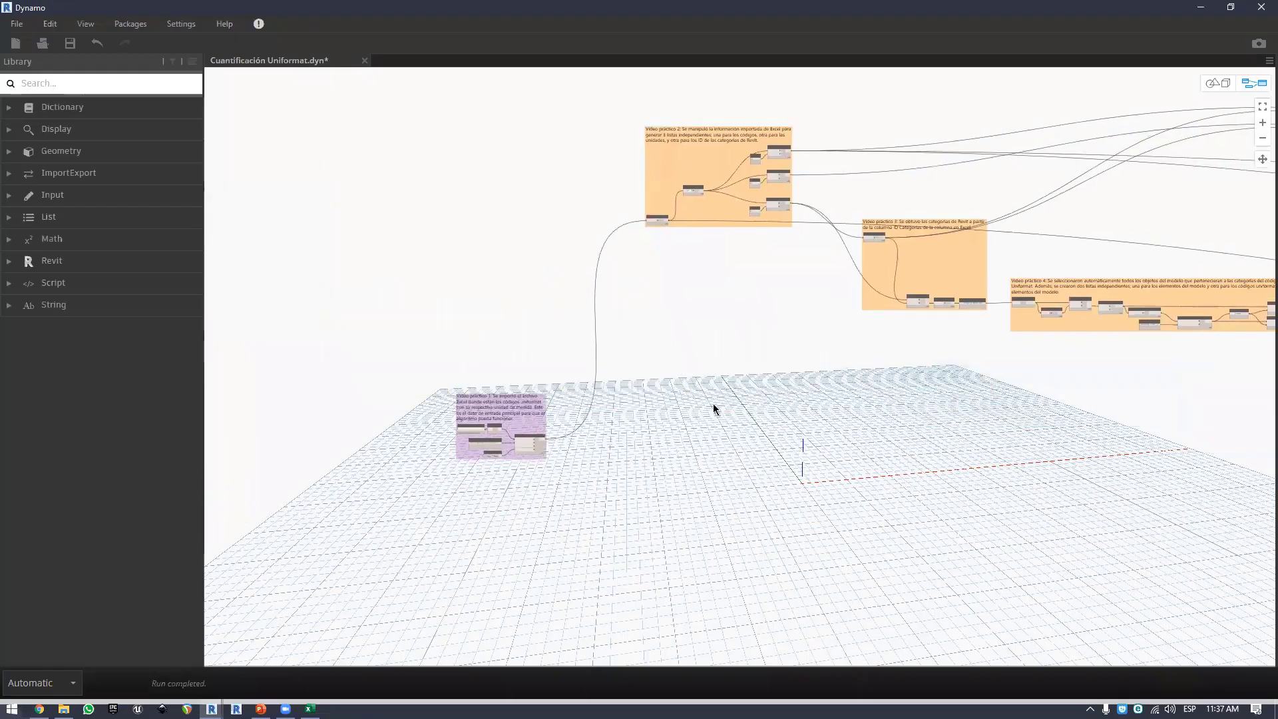
pyautogui.moveTo(713, 405); pyautogui.dragTo(453, 474, button='middle')
pyautogui.scroll(-3, 580, 408)
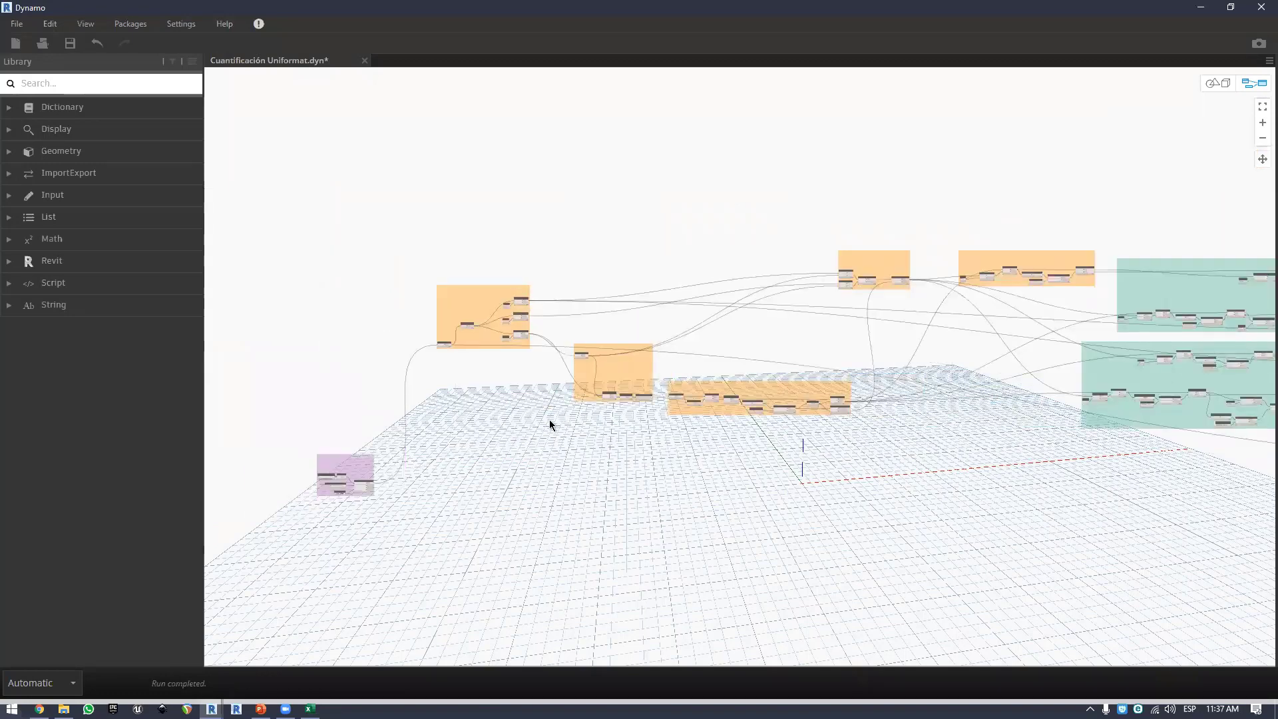
pyautogui.scroll(2, 440, 290)
pyautogui.scroll(6, 576, 463)
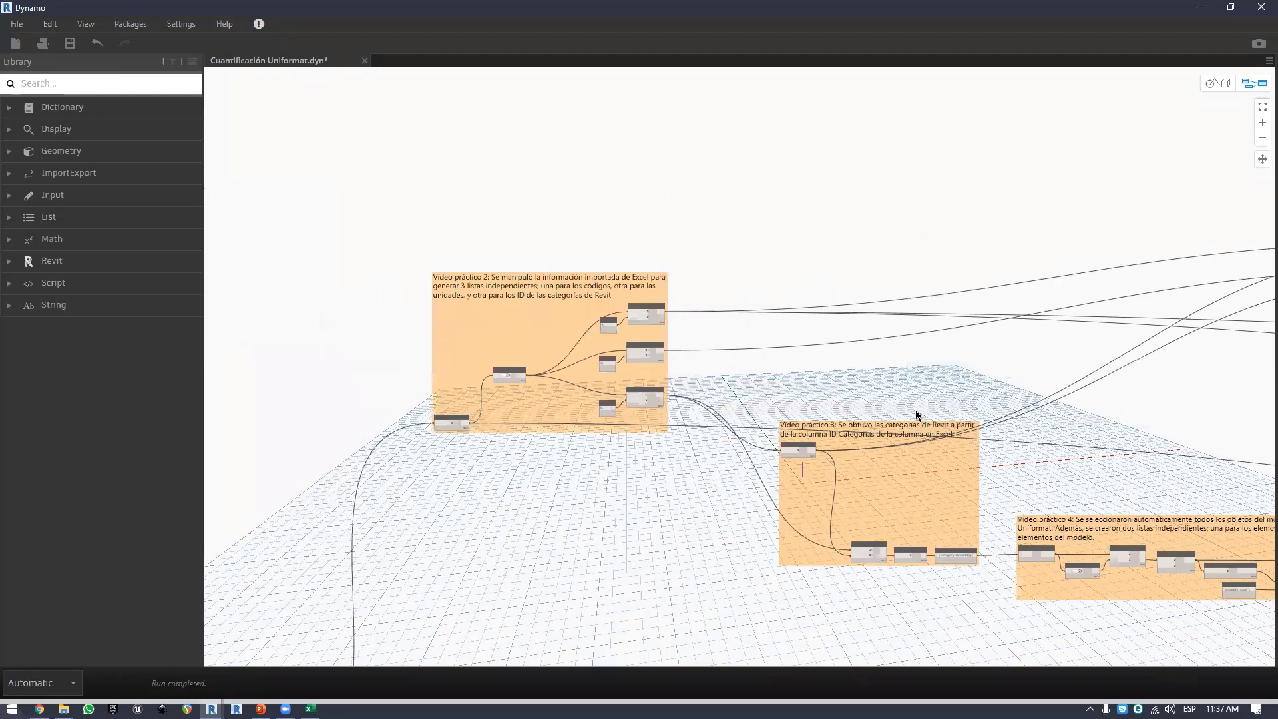
pyautogui.scroll(5, 677, 456)
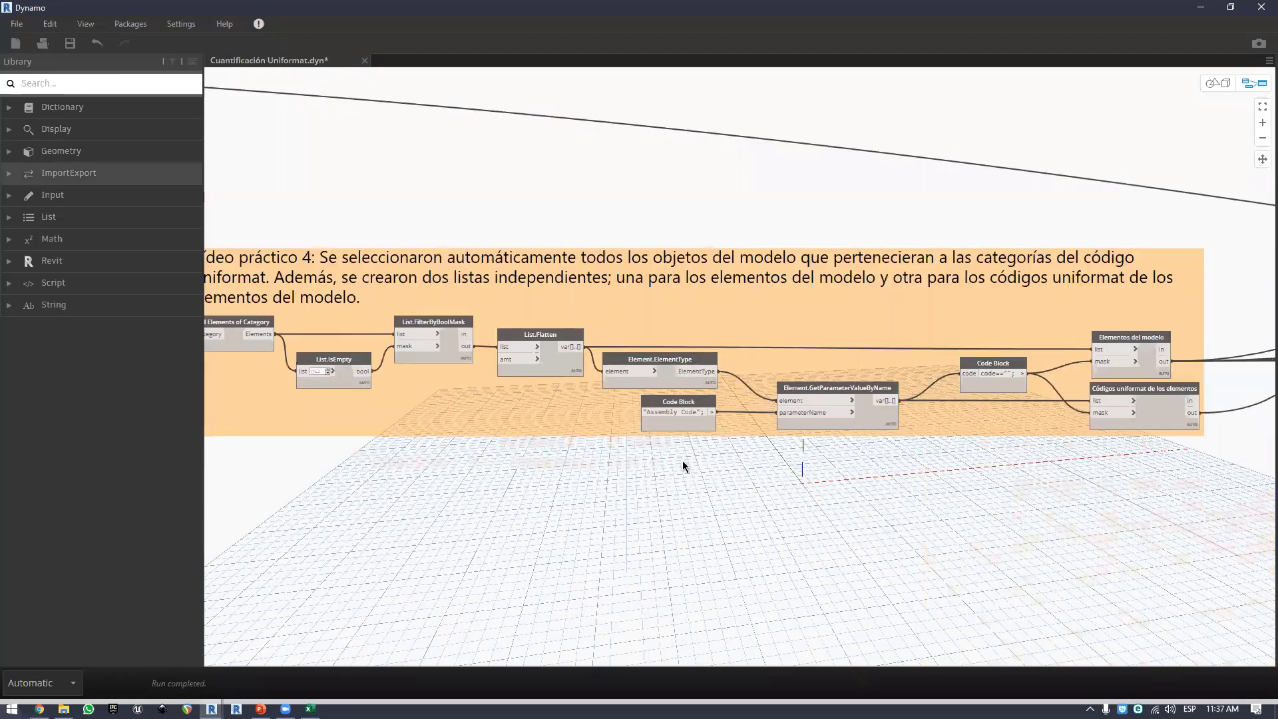
pyautogui.scroll(-5, 683, 464)
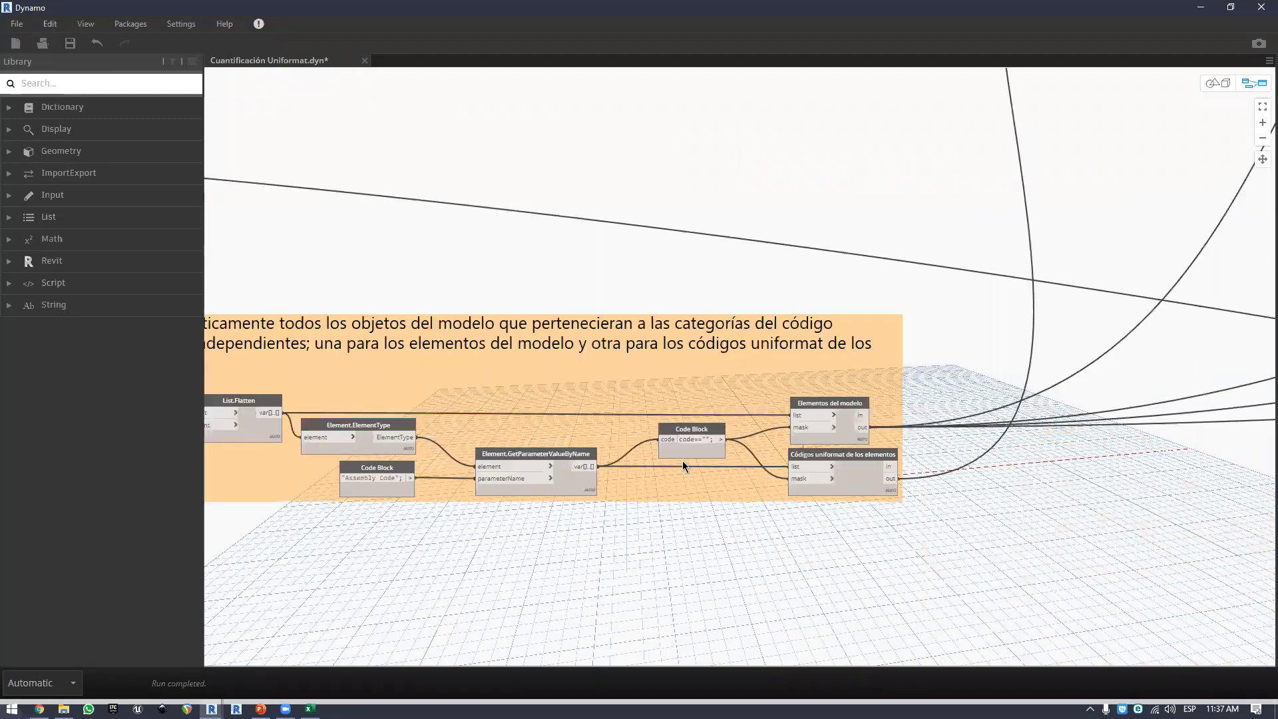
pyautogui.scroll(-3, 684, 459)
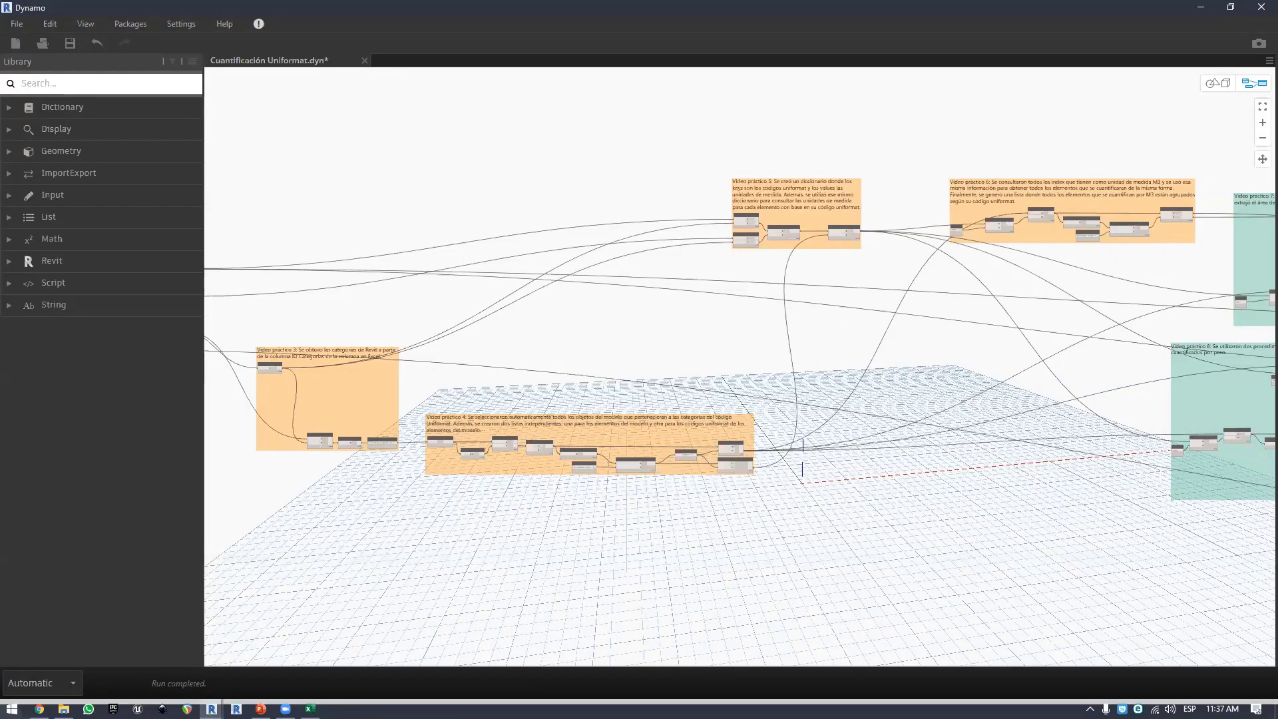
# - Switch to the browser and open the Extracción de cantidades con Dynamo course page at its Contenido section
pyautogui.click(58, 674)
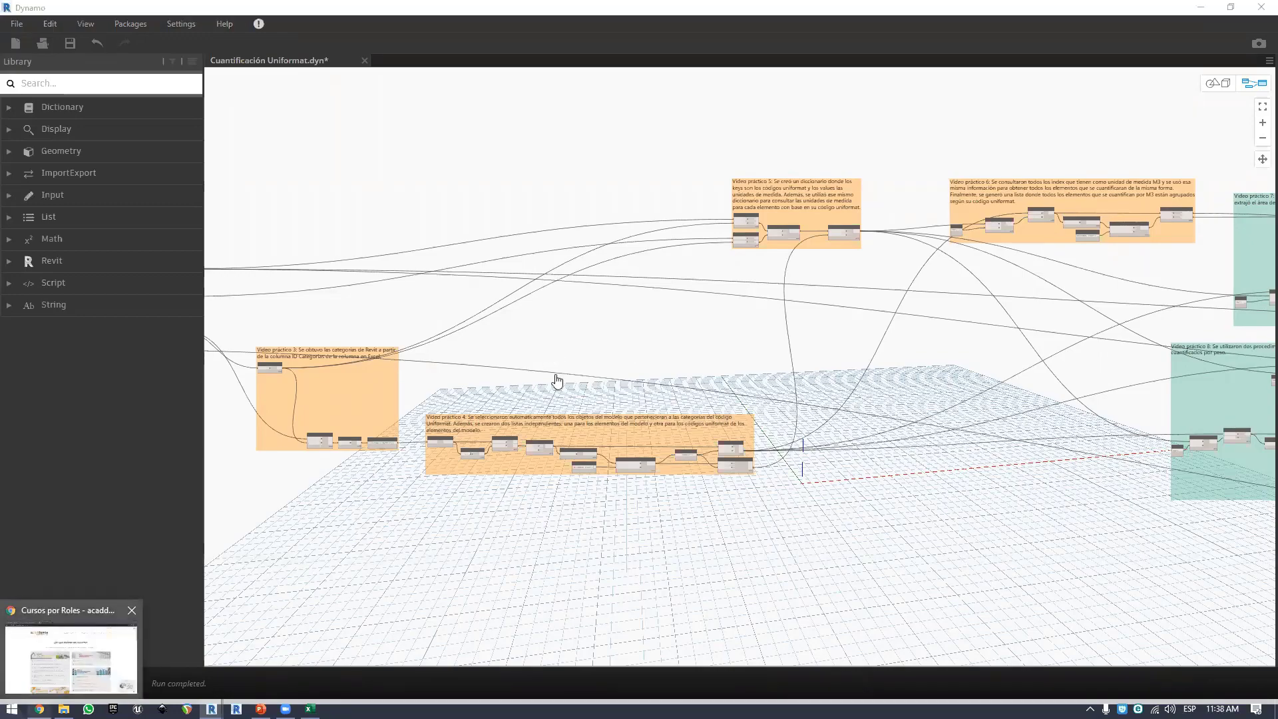
pyautogui.scroll(-15, 719, 326)
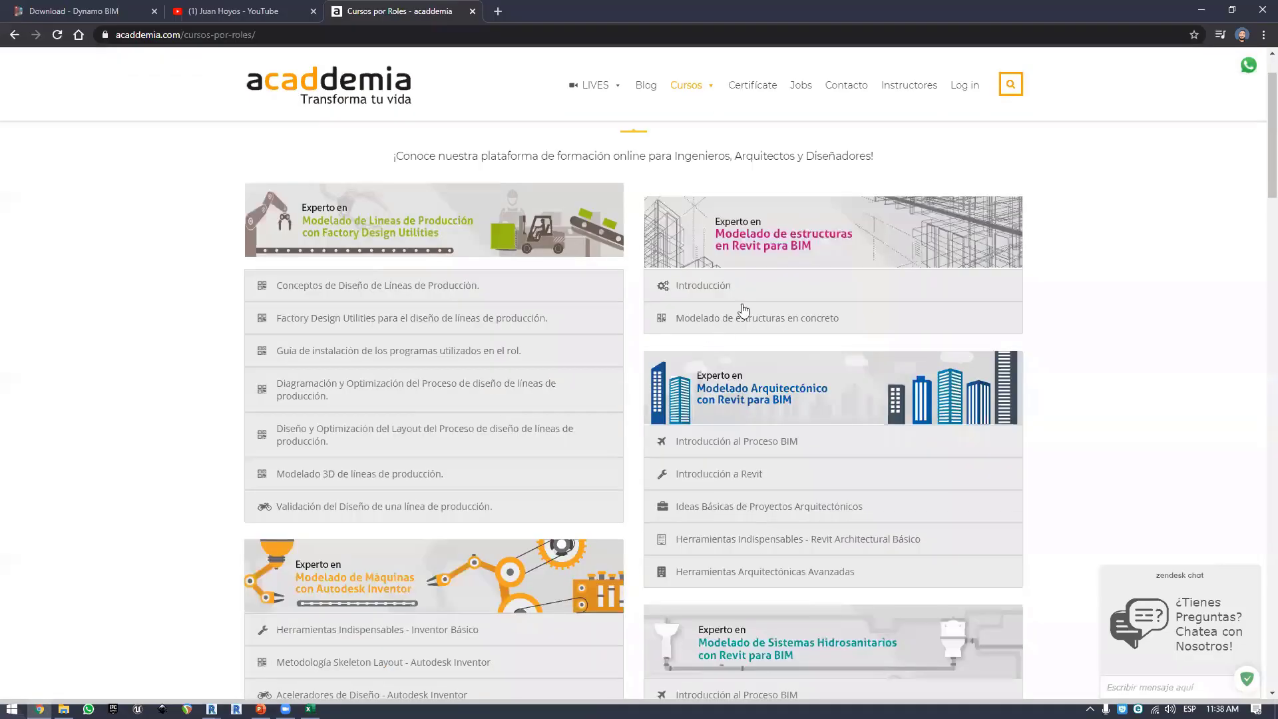
pyautogui.click(733, 319)
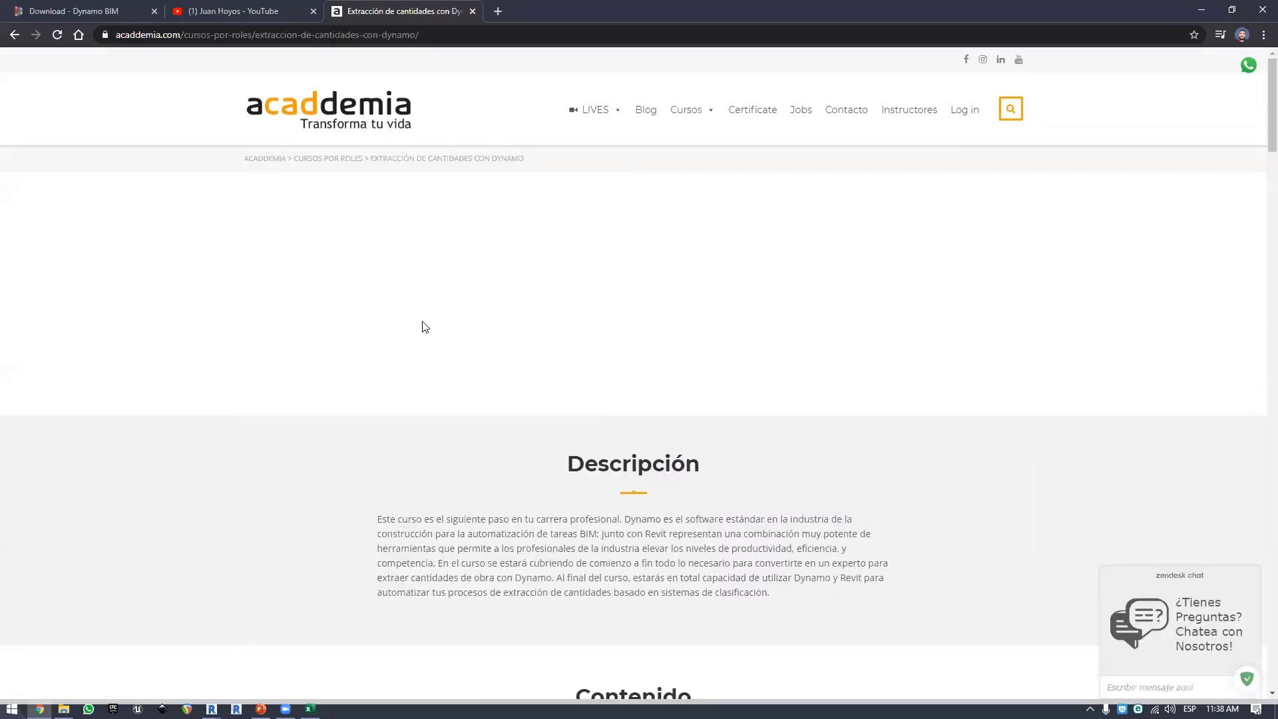
pyautogui.scroll(-3, 422, 327)
pyautogui.scroll(-4, 542, 293)
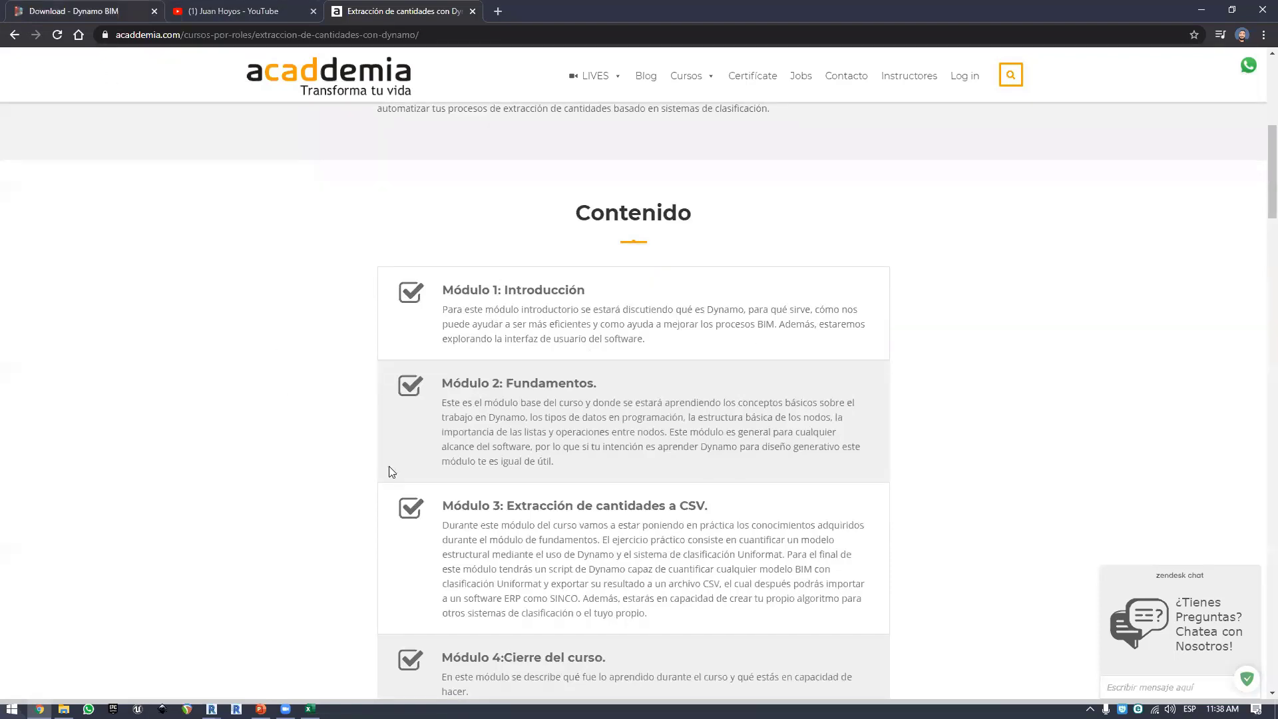
# - Close the Dynamo BIM download page and return to the course's module list
pyautogui.hotkey('ctrl', 'Tab')
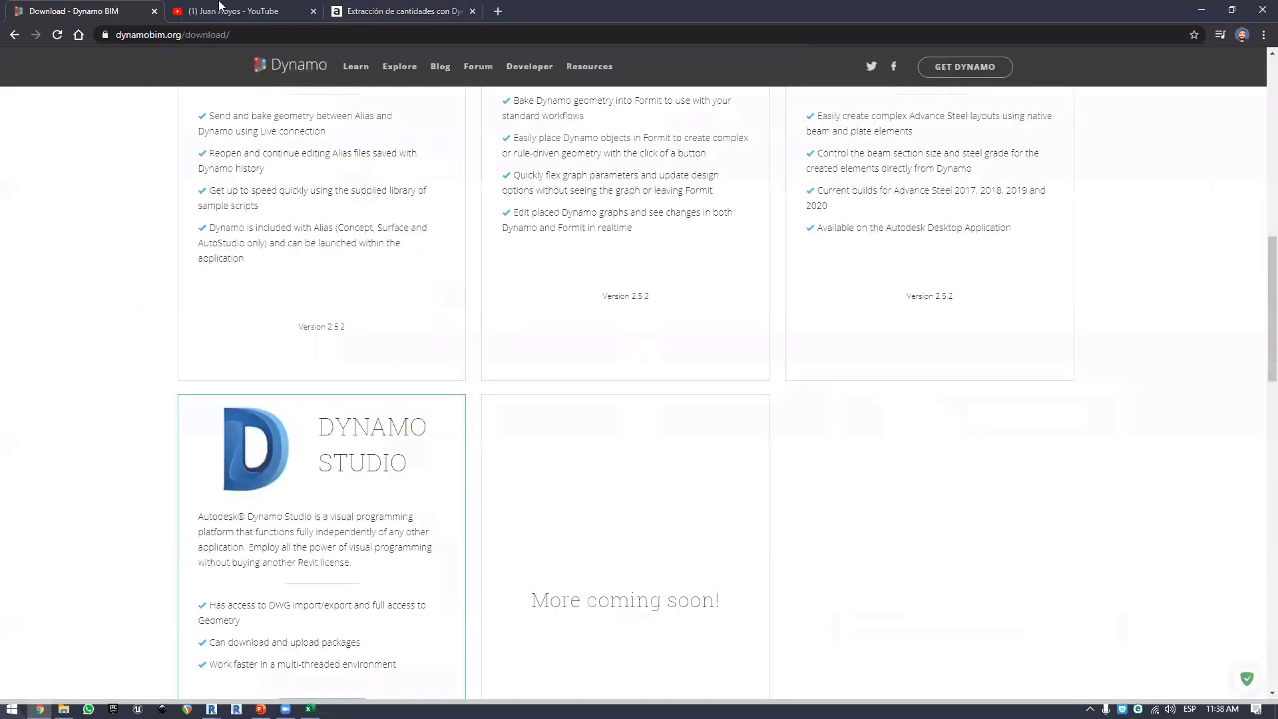
pyautogui.hotkey('ctrl', 'w')
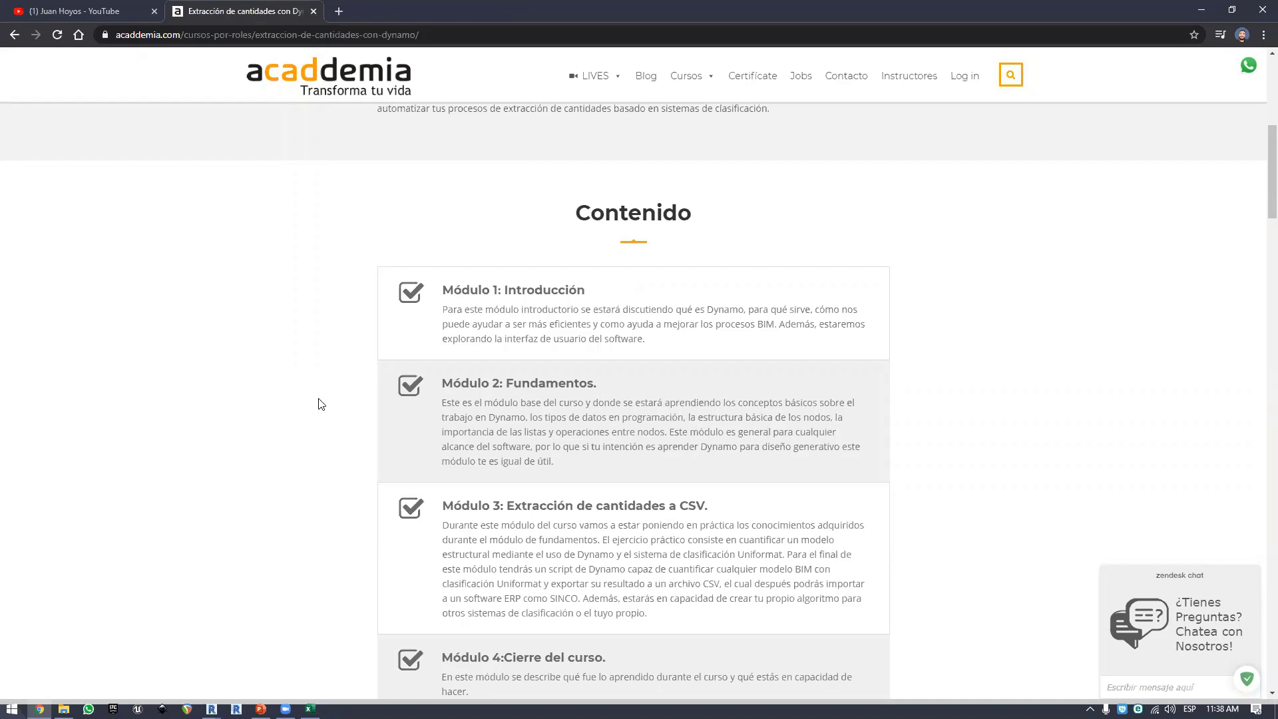
pyautogui.scroll(-1, 494, 323)
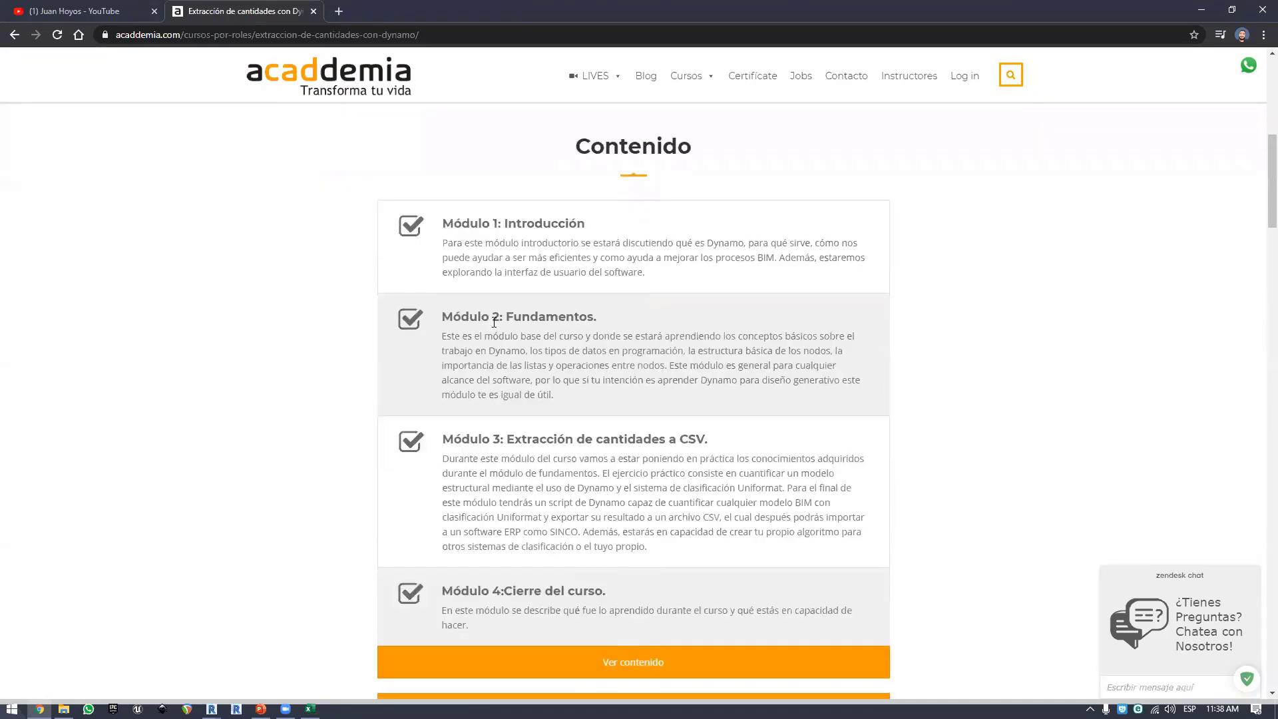
# - Highlight the Módulo 2: Fundamentos description to read through it, and clear the selection
pyautogui.moveTo(444, 316); pyautogui.dragTo(595, 391)
pyautogui.click(595, 391)
pyautogui.moveTo(553, 394); pyautogui.dragTo(441, 314)
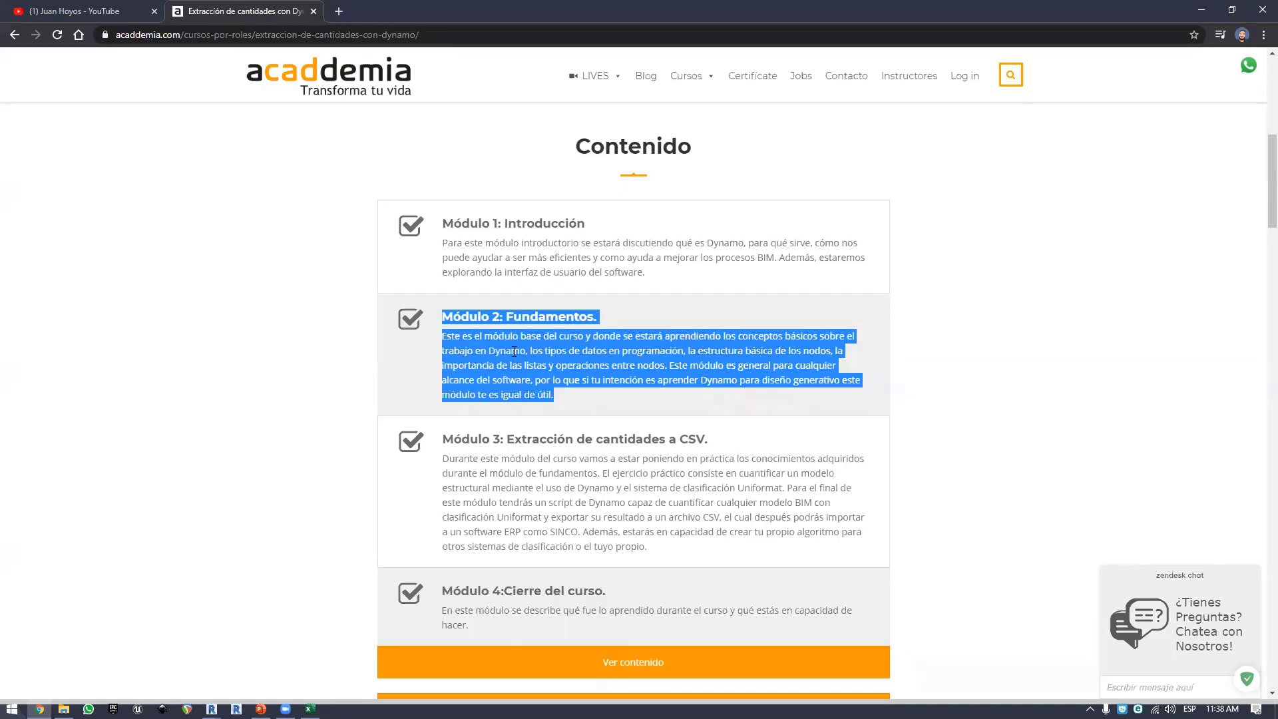
pyautogui.click(538, 488)
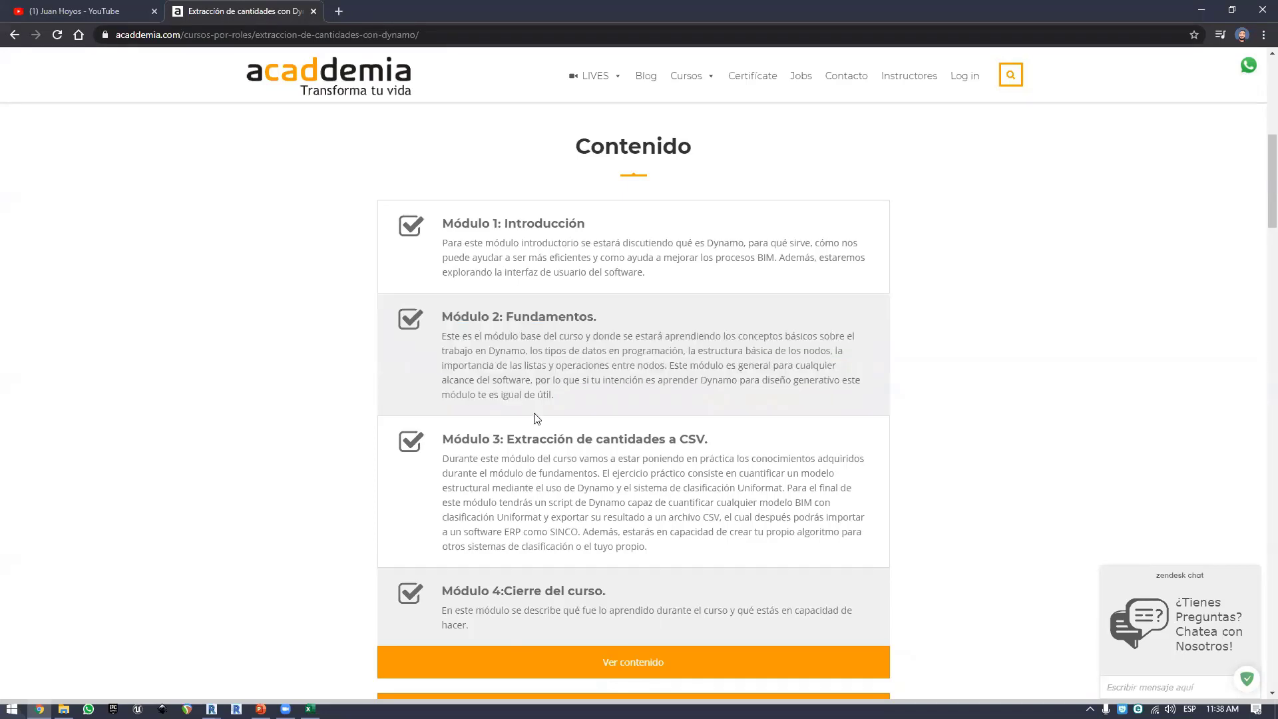
# - Highlight the Módulo 3: Extracción de cantidades a CSV description to read through it, and clear the selection
pyautogui.scroll(-1, 534, 420)
pyautogui.moveTo(442, 371)
pyautogui.mouseDown()
pyautogui.moveTo(685, 439)
pyautogui.moveTo(699, 480)
pyautogui.moveTo(506, 440)
pyautogui.moveTo(442, 370)
pyautogui.mouseUp()
pyautogui.click(700, 481)
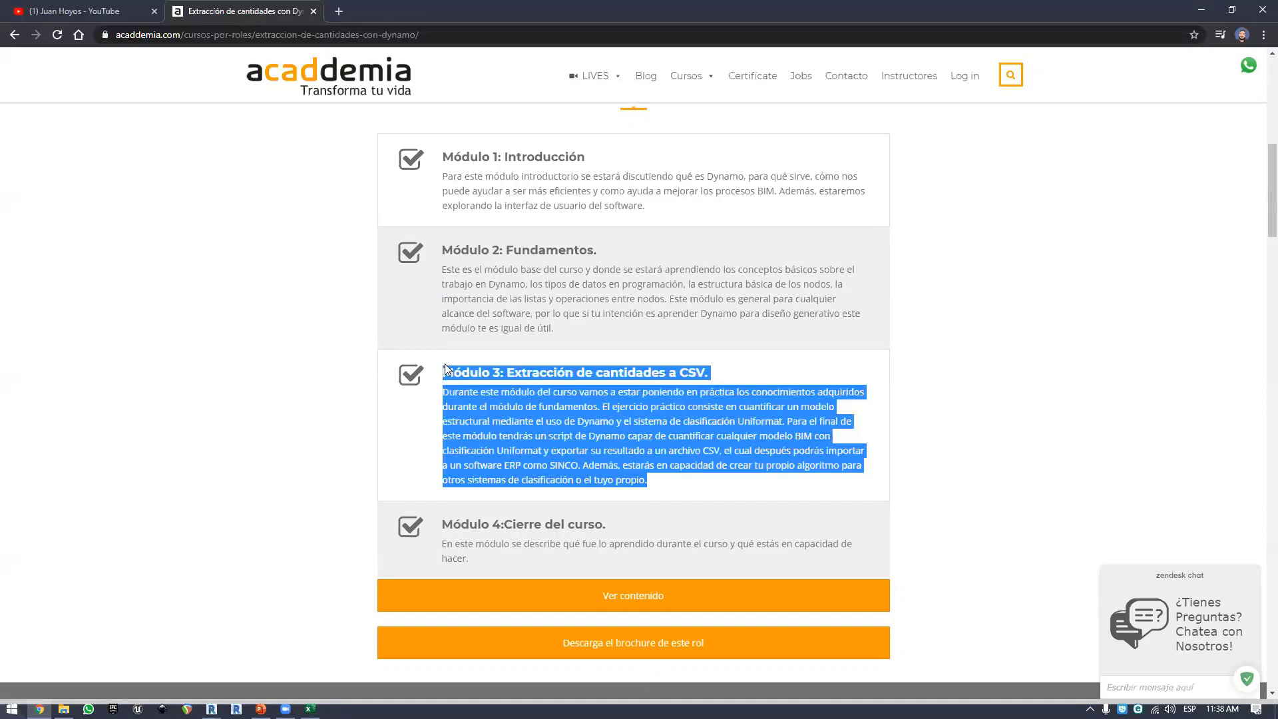
pyautogui.click(495, 394)
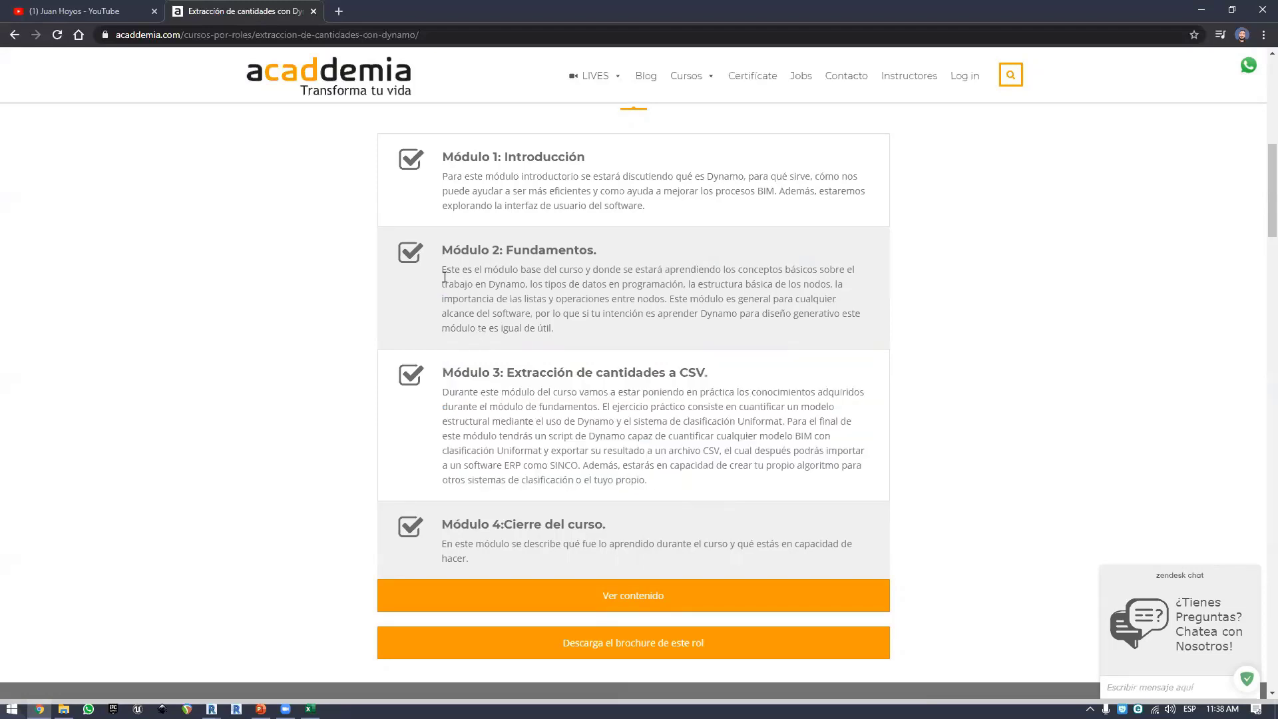
# - Go over the Módulo 2 text again and the Módulo 4: Cierre del curso description
pyautogui.moveTo(449, 247); pyautogui.dragTo(574, 341)
pyautogui.click(565, 372)
pyautogui.scroll(-1, 553, 415)
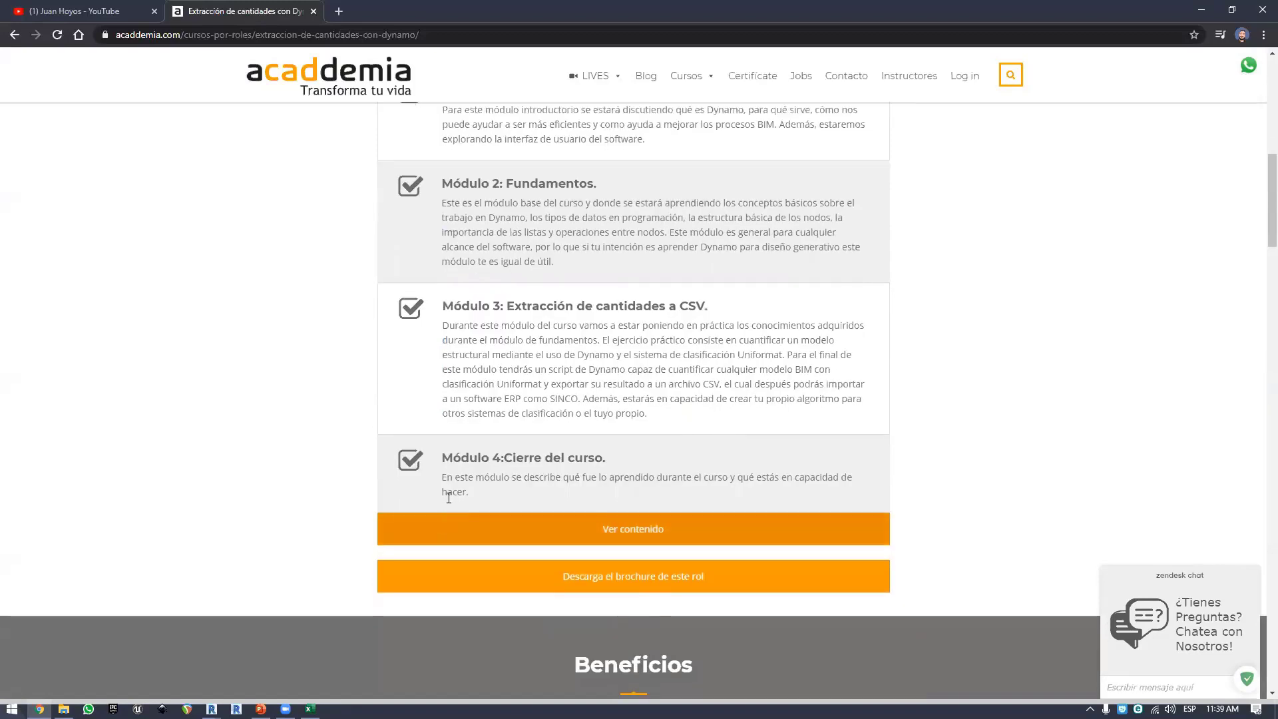
pyautogui.doubleClick(478, 477)
pyautogui.click(481, 518)
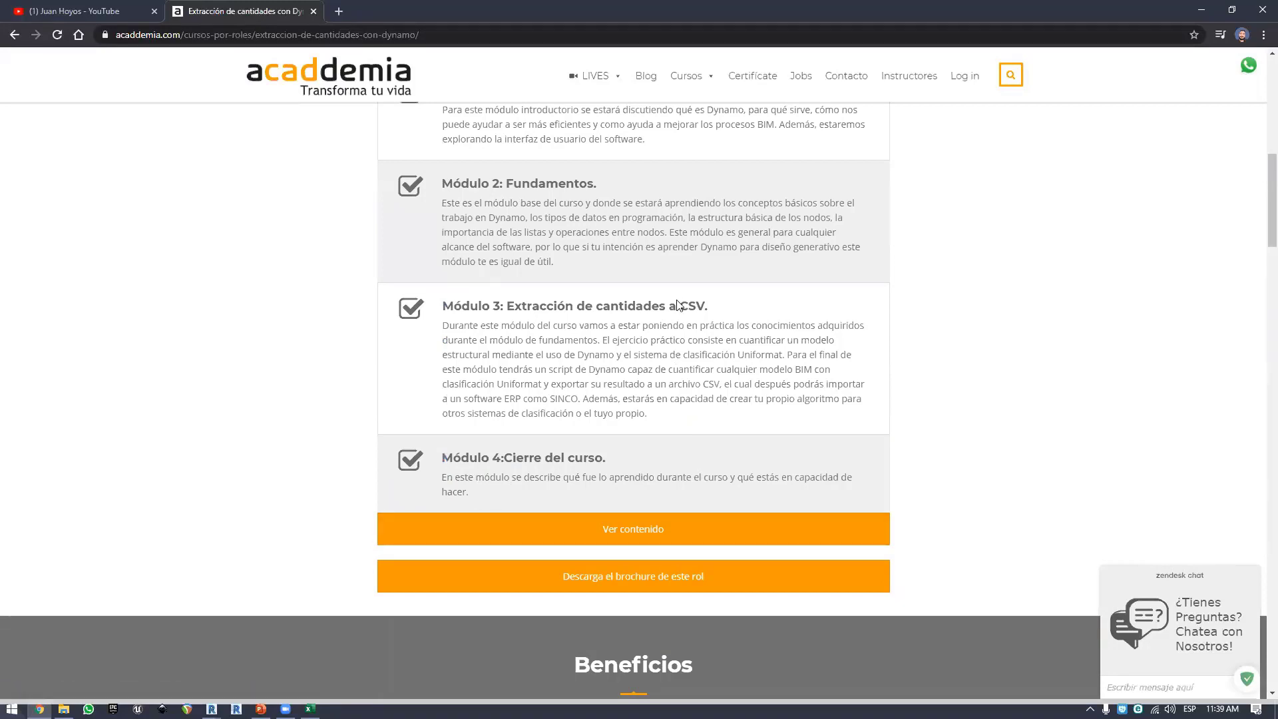
# - Return to the start of the course page, select its web address and look over the Descripción section
pyautogui.scroll(1, 593, 406)
pyautogui.scroll(4, 529, 374)
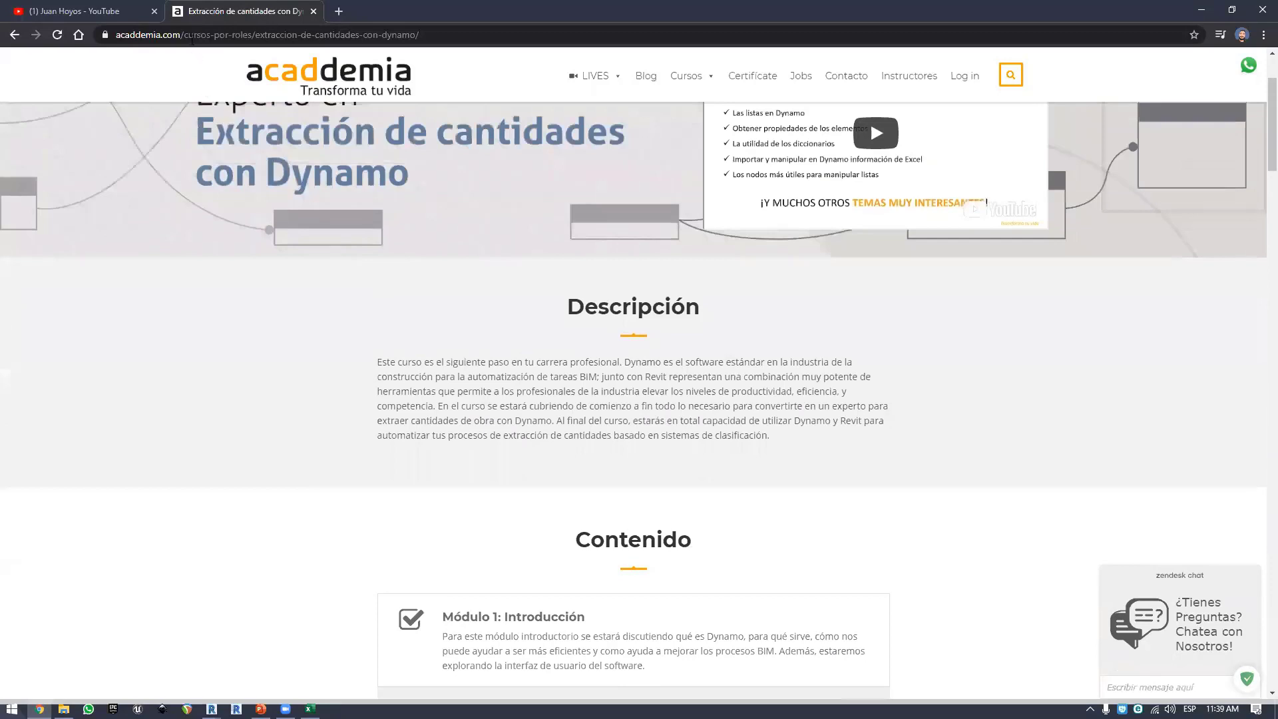
pyautogui.scroll(3, 199, 106)
pyautogui.click(200, 35)
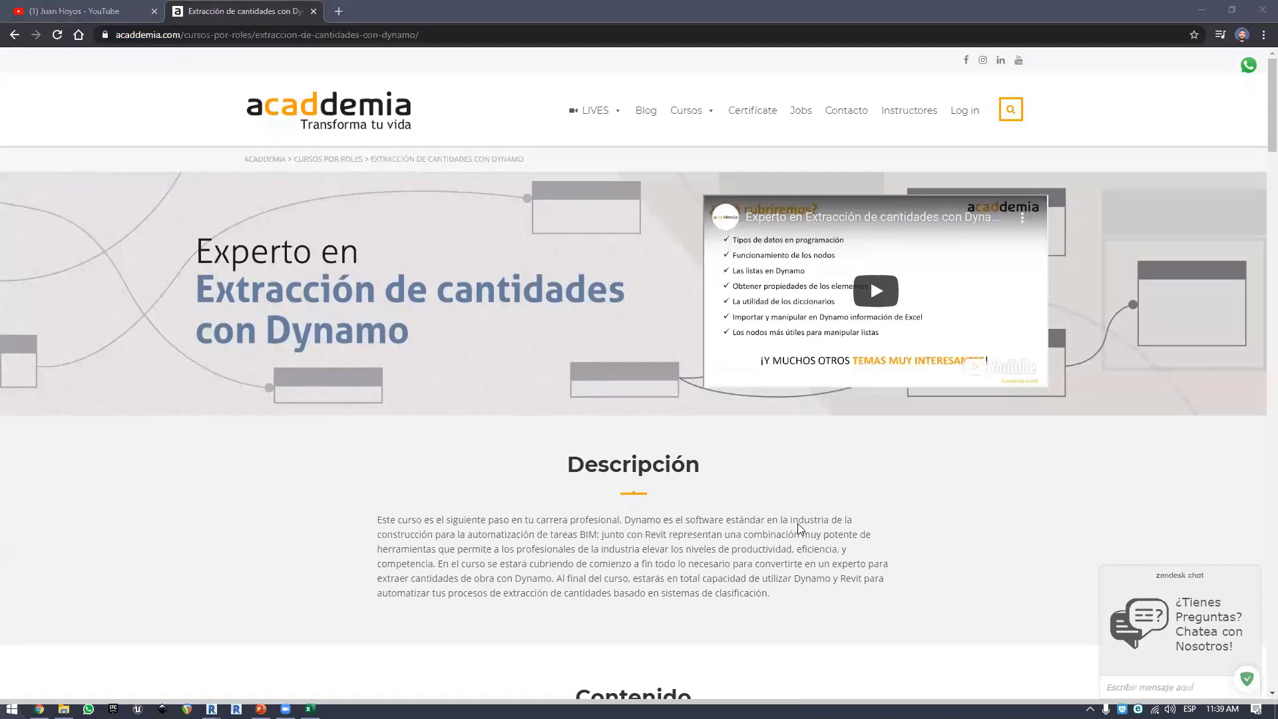
pyautogui.scroll(-3, 526, 353)
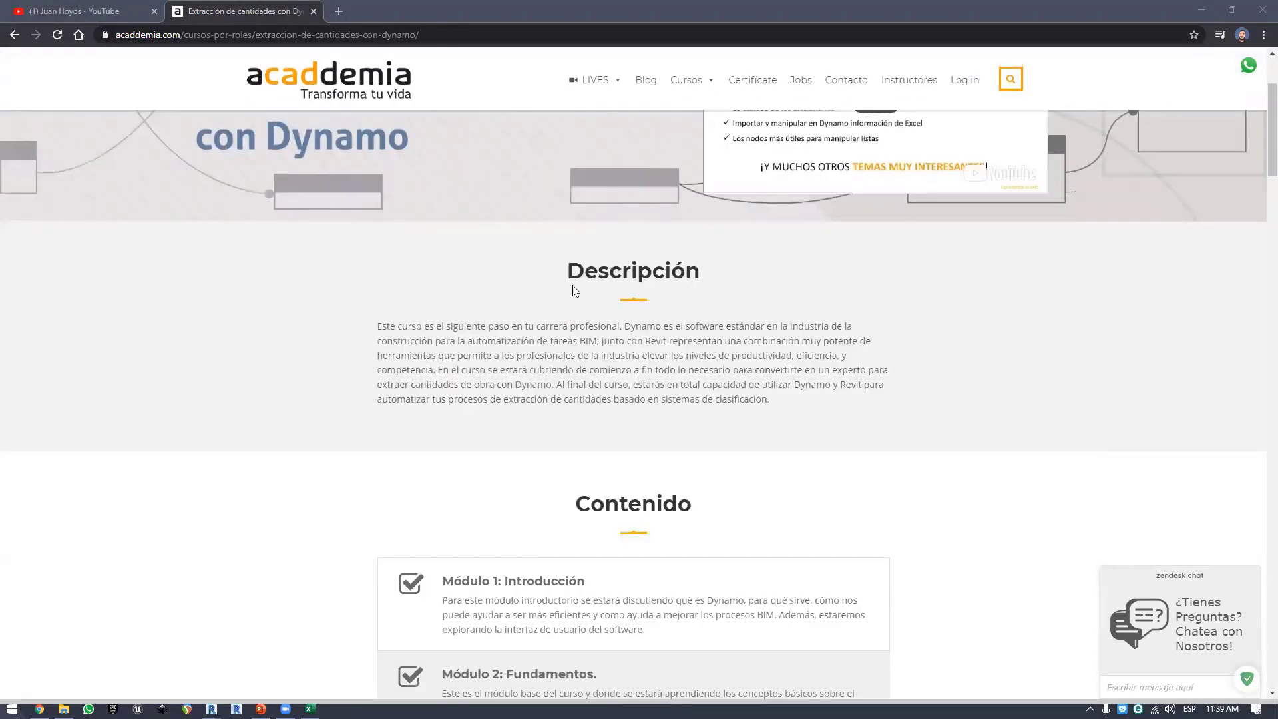
pyautogui.scroll(3, 862, 294)
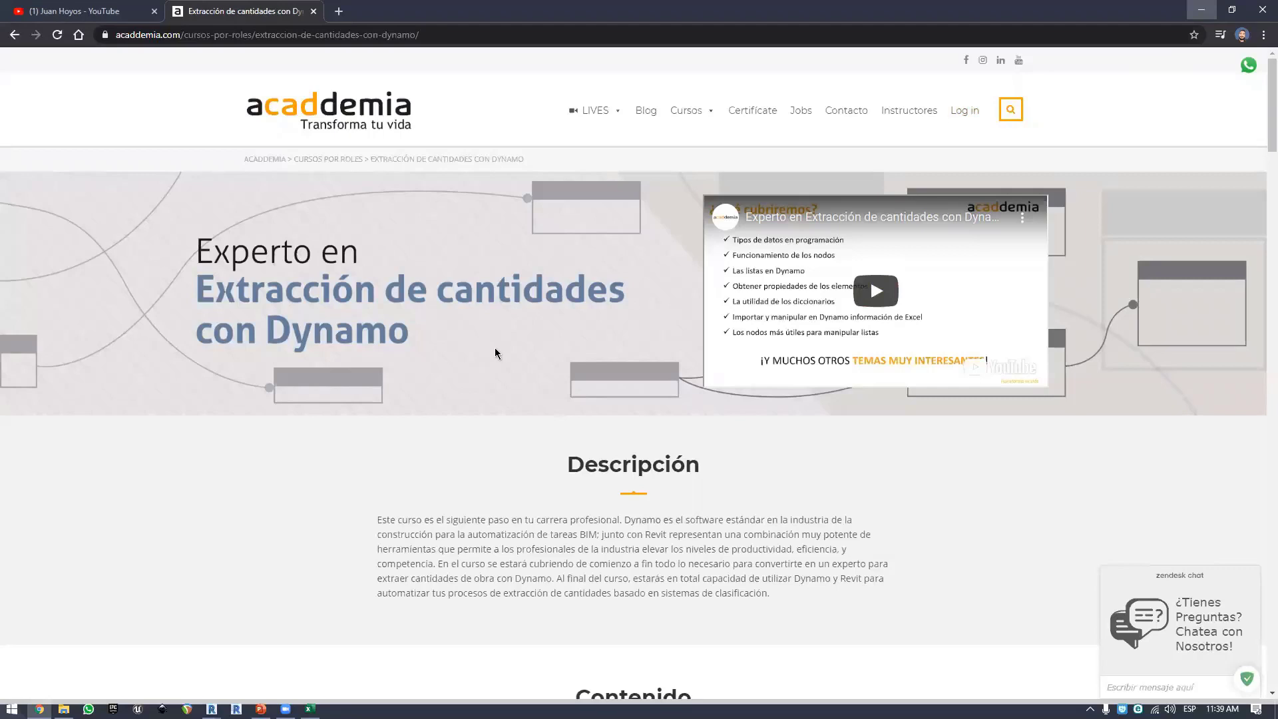
# - Minimise the browser and Dynamo to return to the Revit model, and select Schedules/Quantities among the project views
pyautogui.press('super+Down')
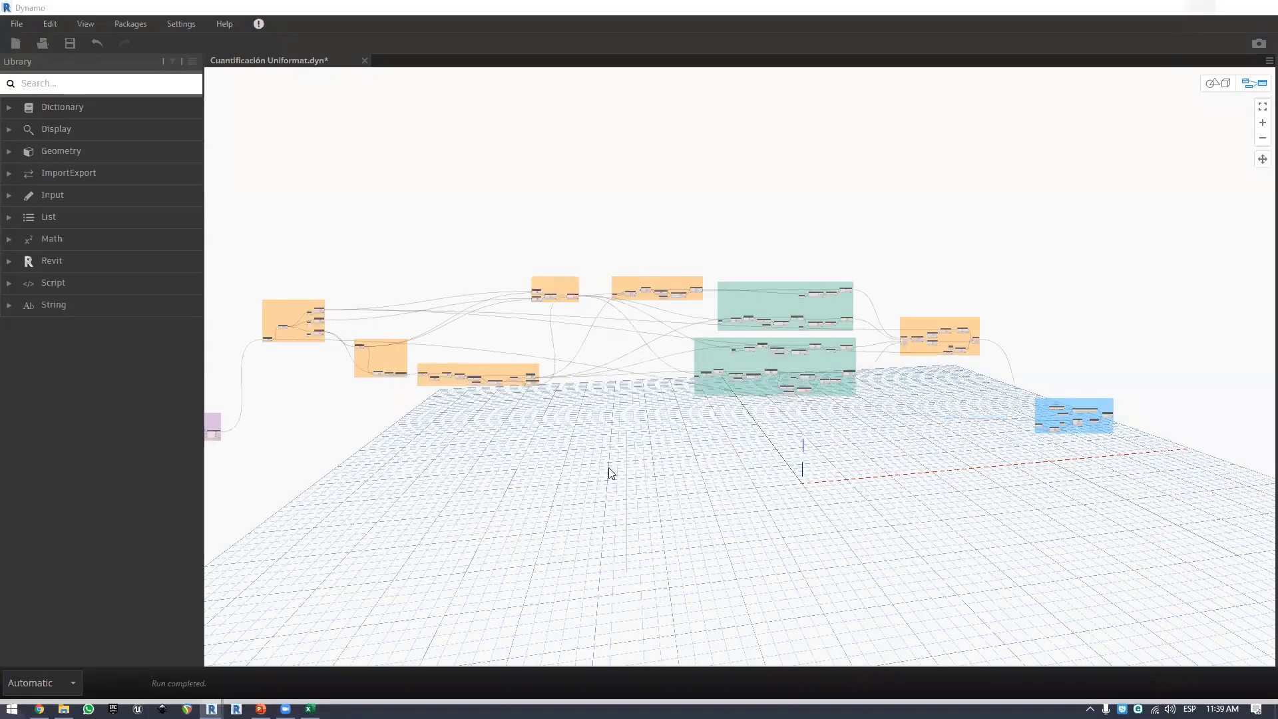
pyautogui.press('super+Down')
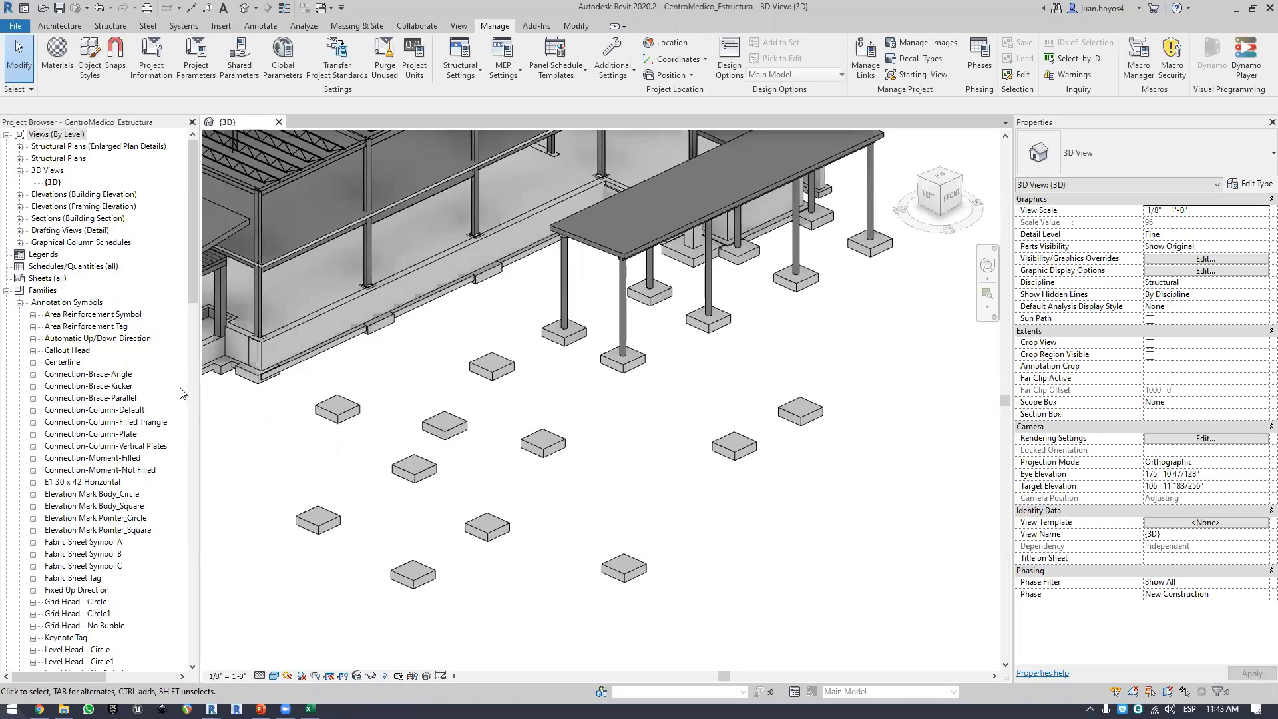
pyautogui.click(54, 266)
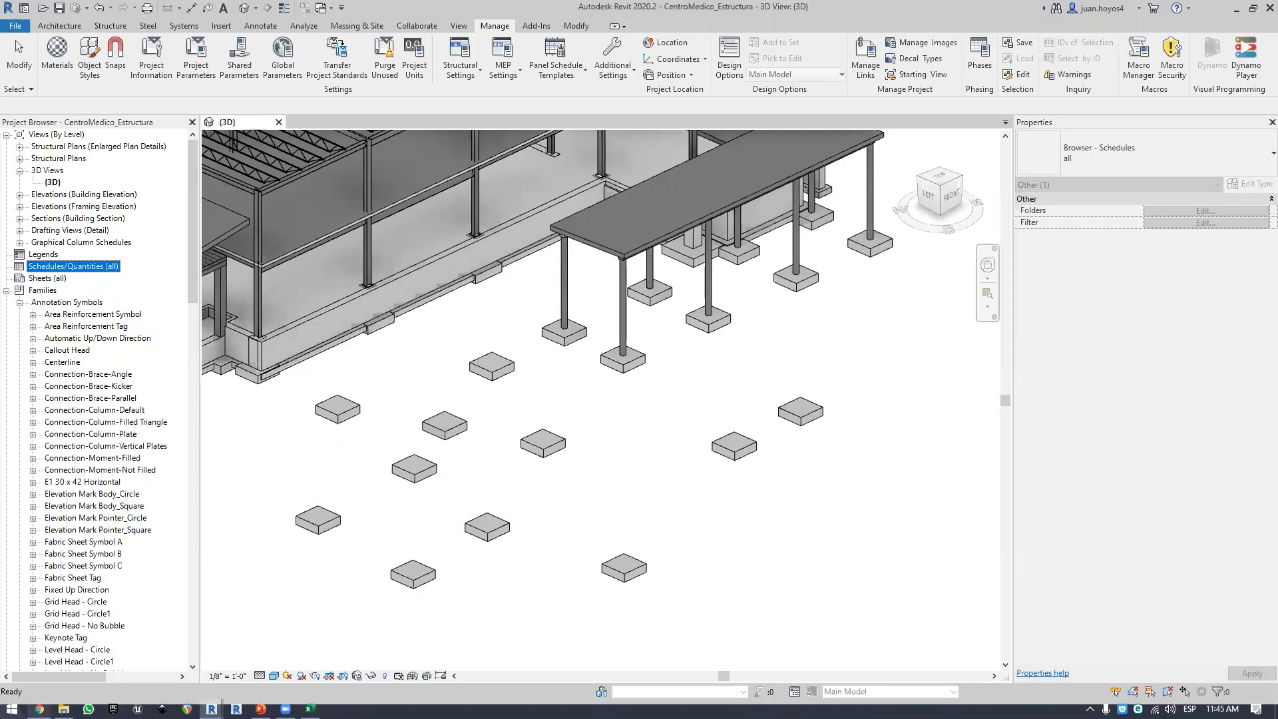
# - Switch from Revit to the browser and look over the header and description of the Dynamo course page
pyautogui.click(40, 709)
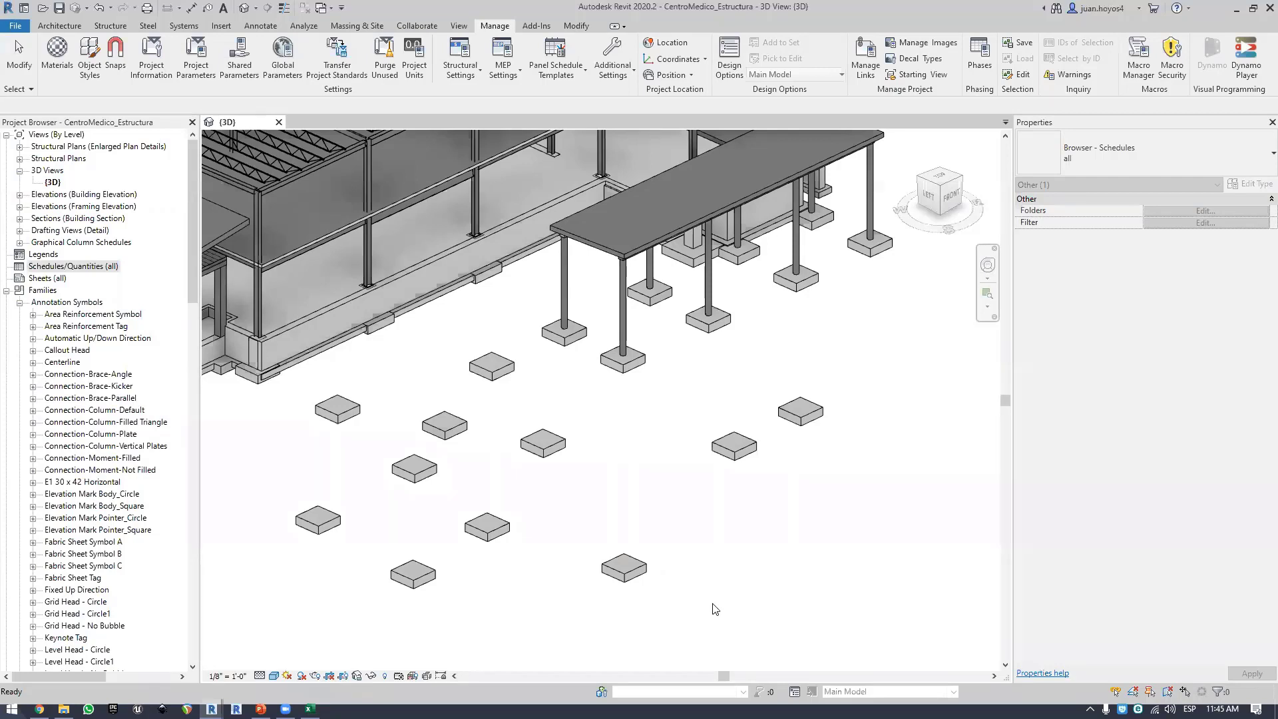
pyautogui.hotkey('alt', 'Tab')
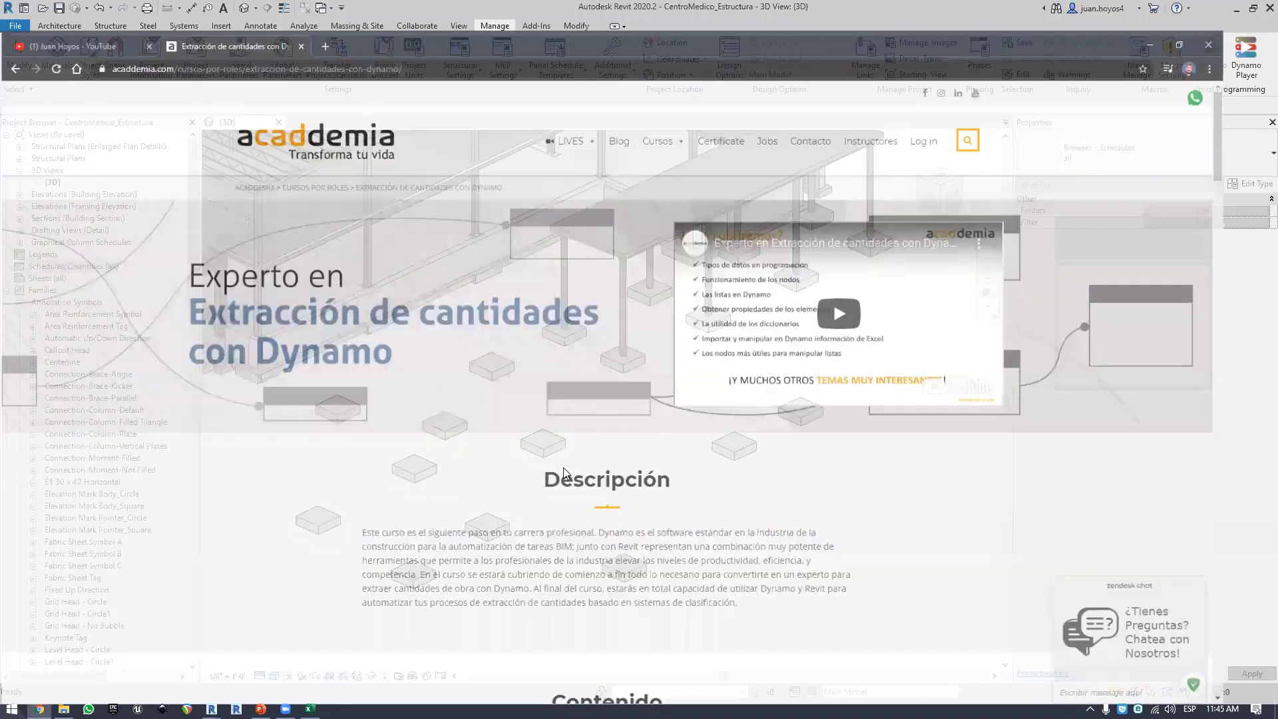
pyautogui.scroll(-3, 699, 468)
pyautogui.scroll(3, 840, 468)
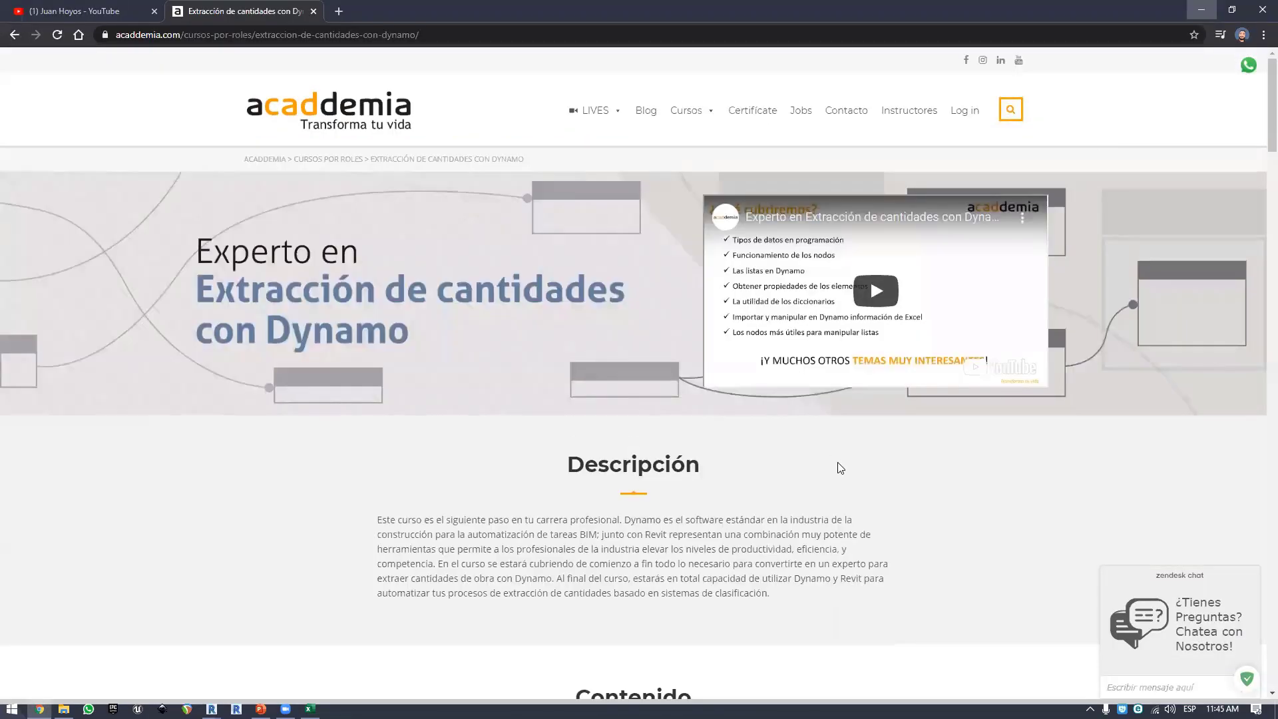
# - Minimise the PowerPoint presentation, switch to the YouTube channel in the browser and look over its Revit, Dynamo and BIM concept videos
pyautogui.hotkey('alt', 'Tab')
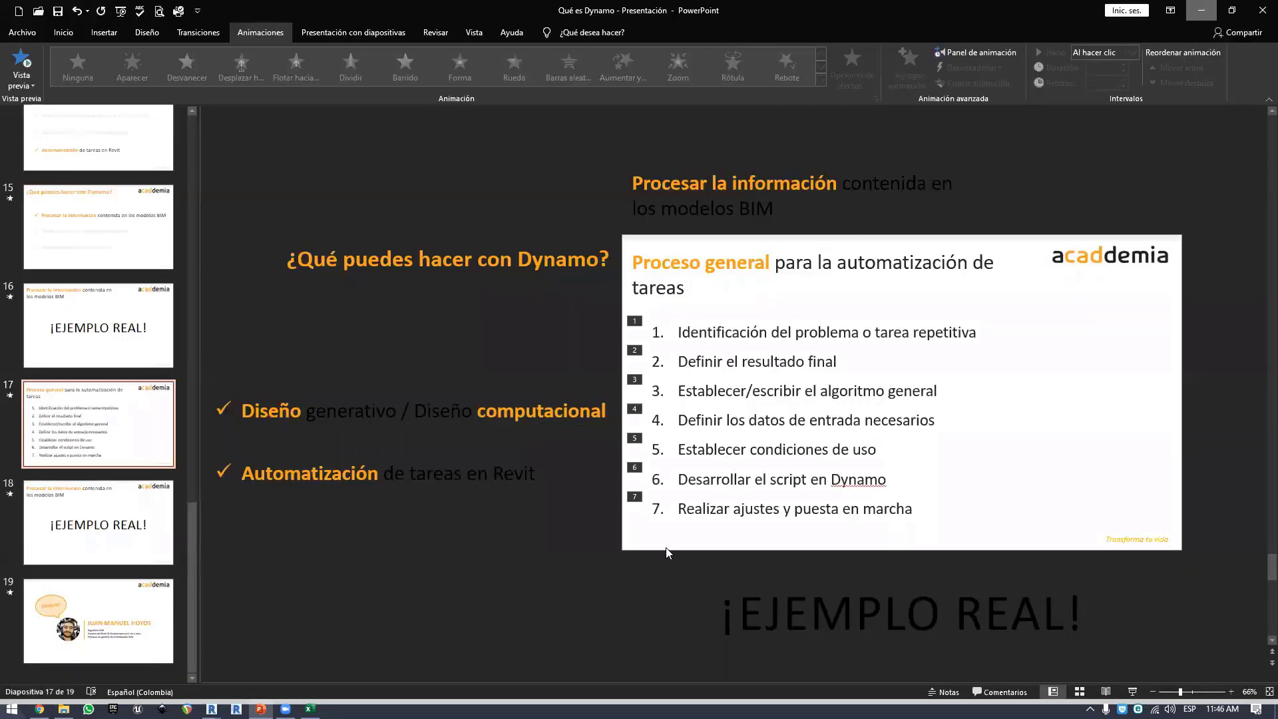
pyautogui.press('super+Down')
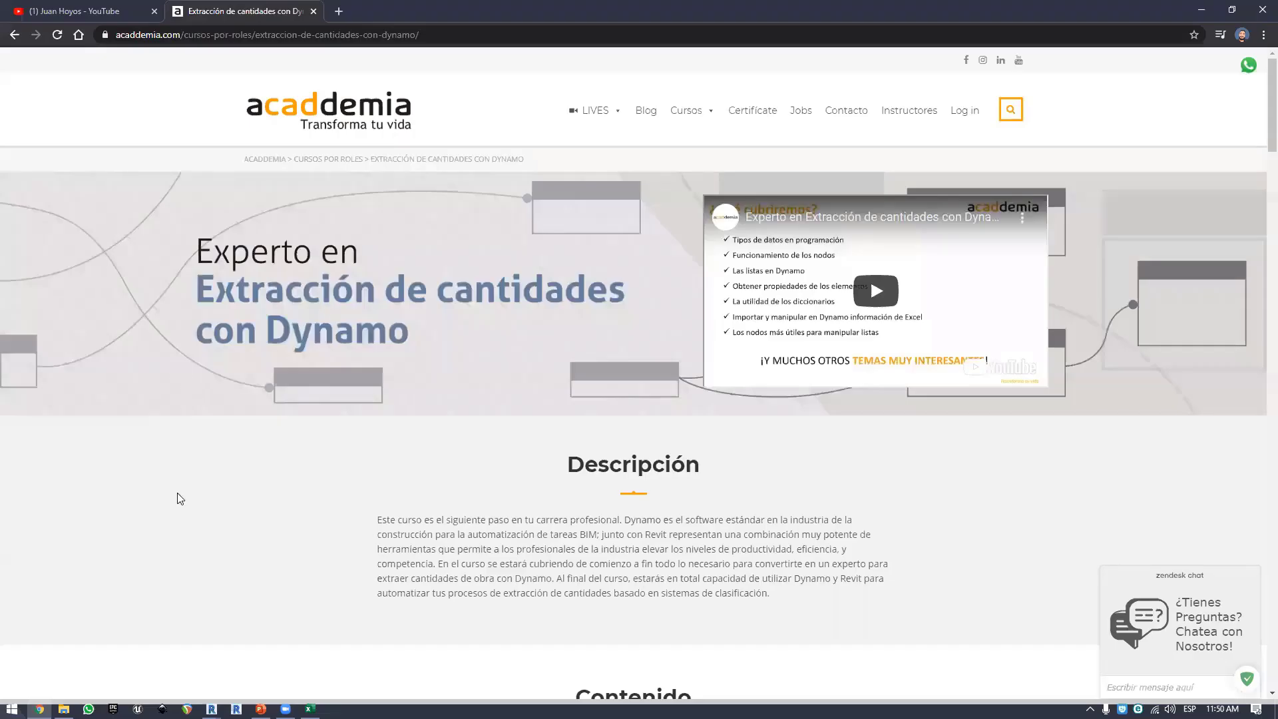
pyautogui.hotkey('ctrl', 'Tab')
pyautogui.scroll(-10, 191, 409)
pyautogui.scroll(8, 152, 460)
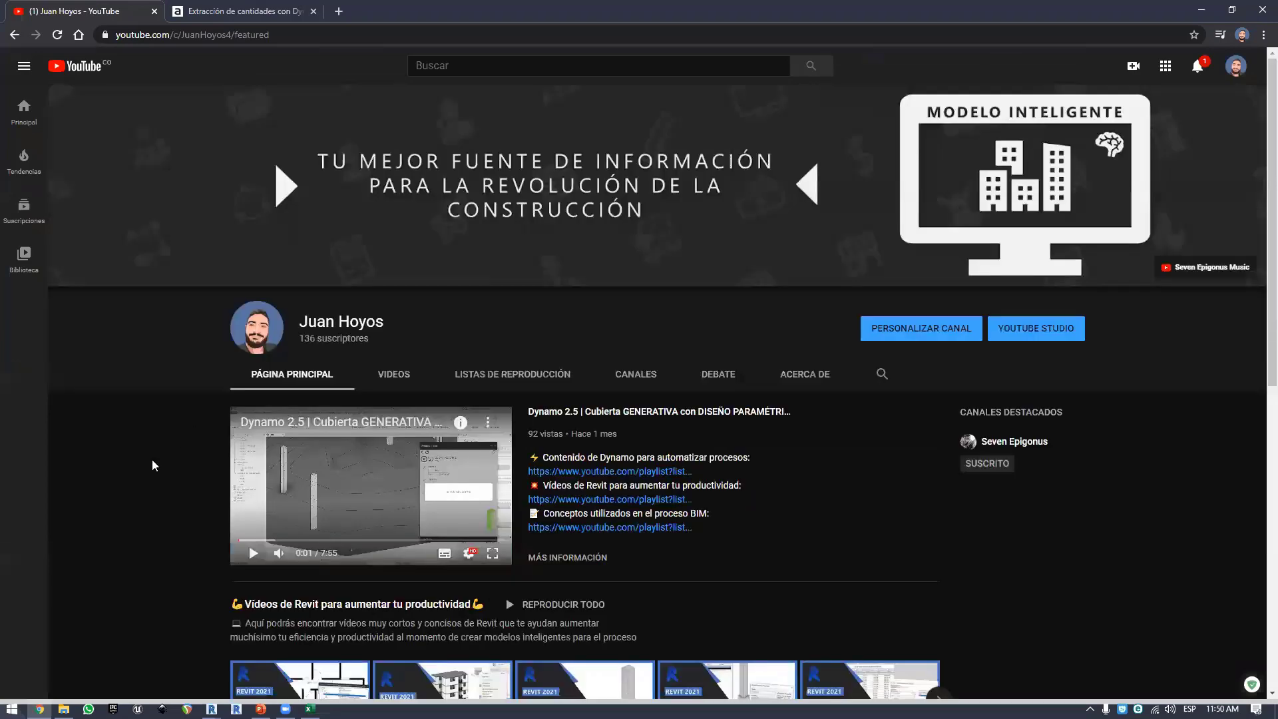
pyautogui.scroll(-1, 168, 449)
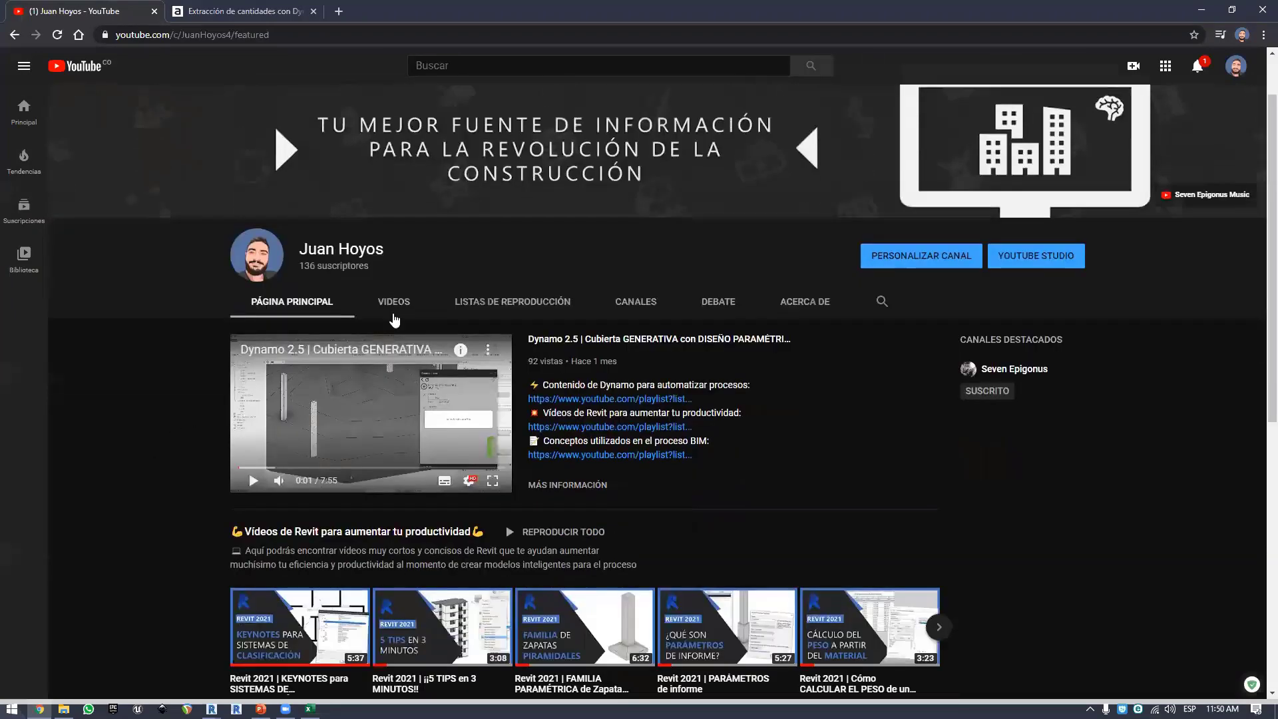
pyautogui.scroll(-4, 857, 256)
pyautogui.scroll(-4, 427, 333)
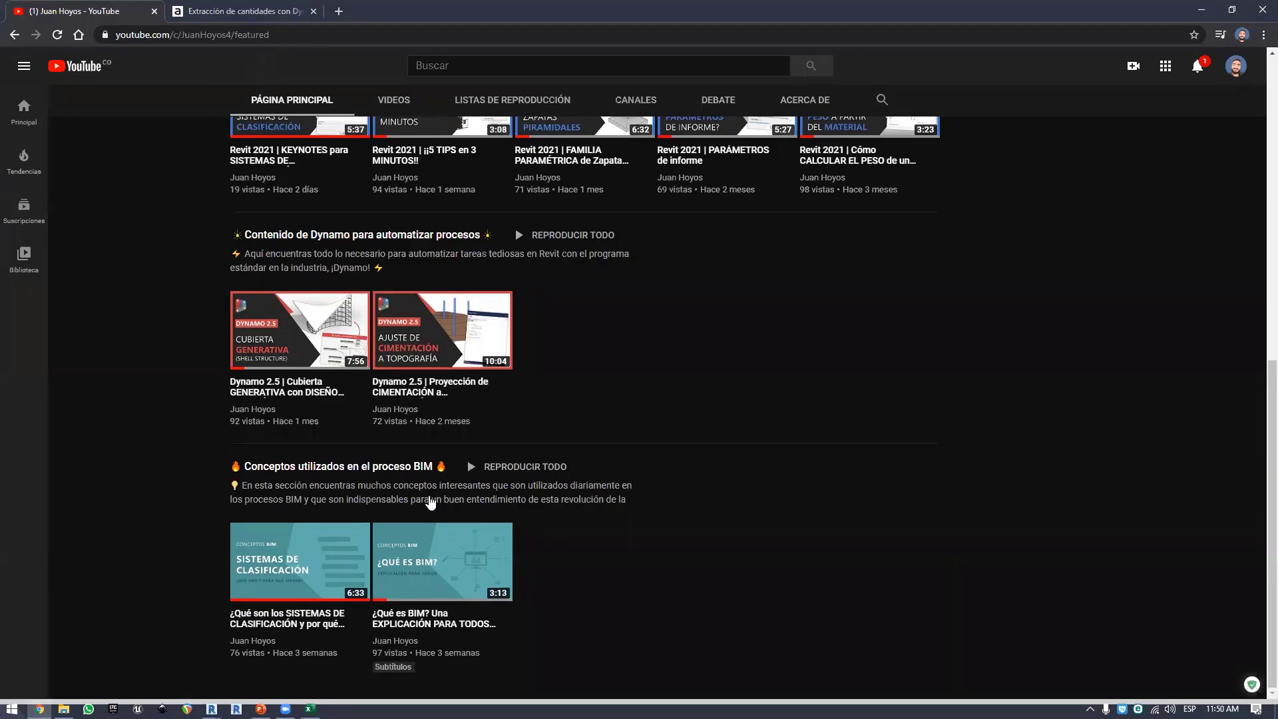
pyautogui.scroll(9, 431, 502)
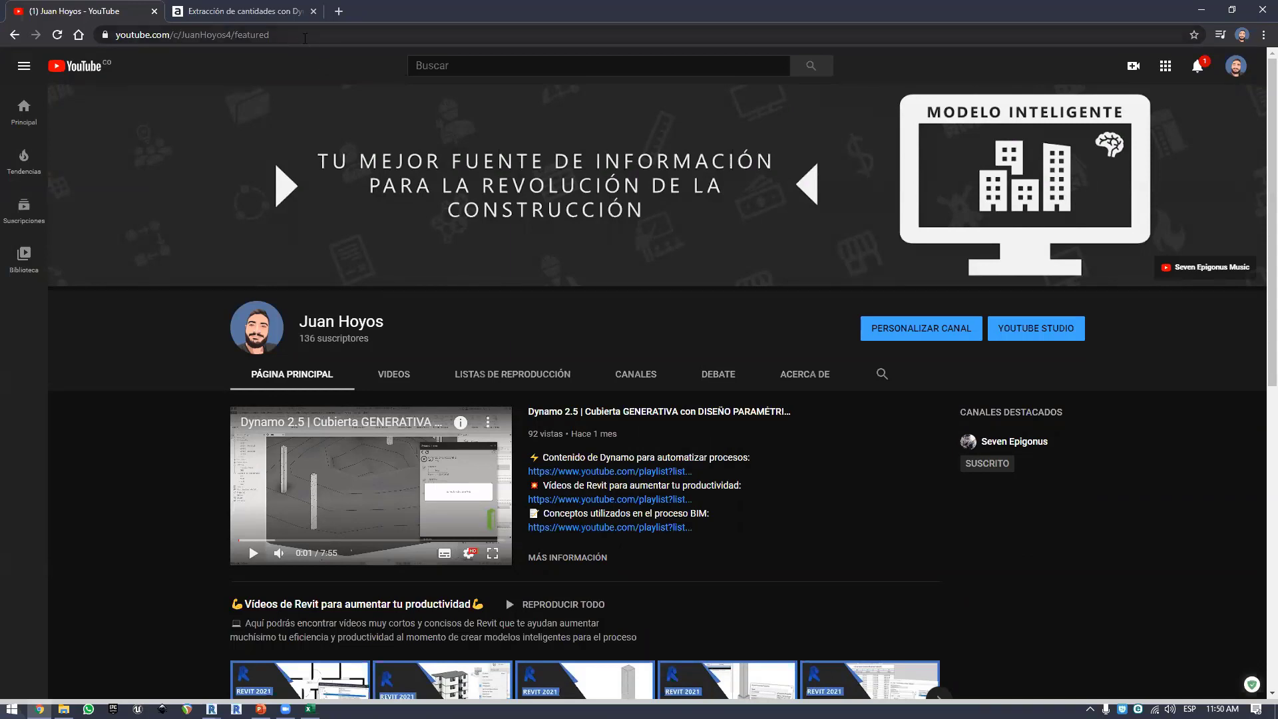
# - Select the YouTube channel's web address and minimise the browser to return to the Revit model
pyautogui.click(323, 34)
pyautogui.click(173, 241)
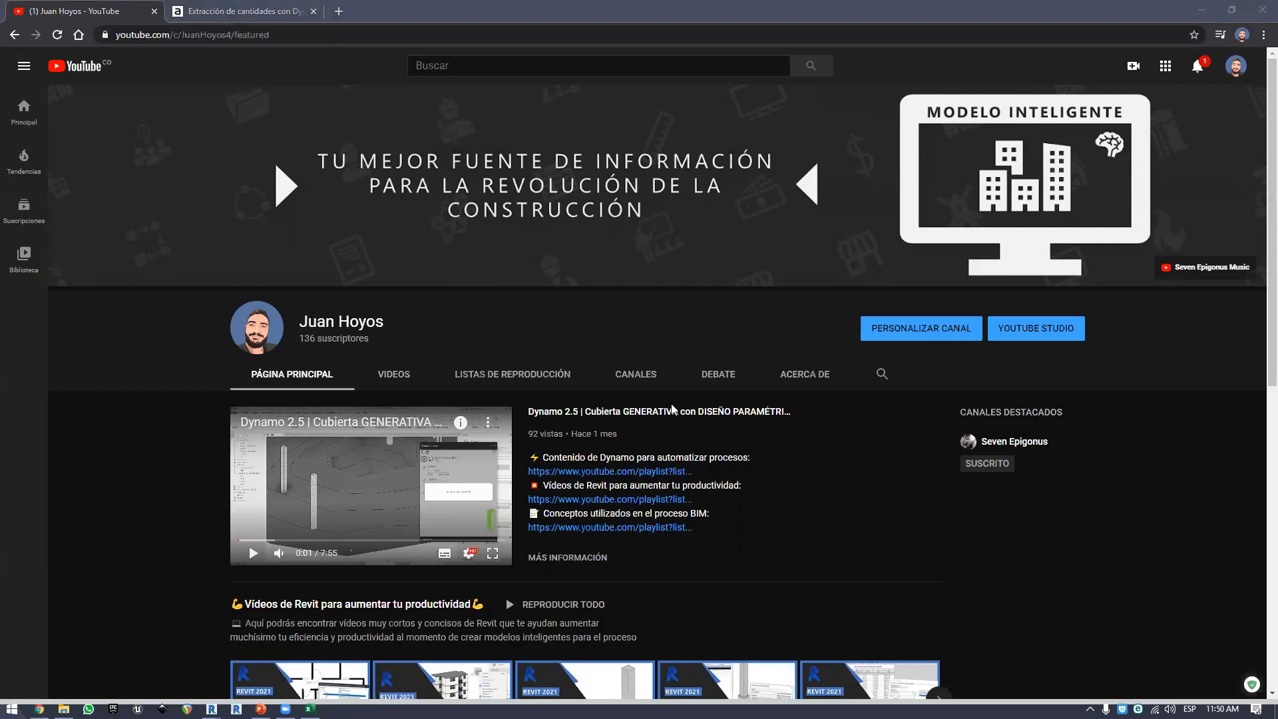
pyautogui.click(1185, 12)
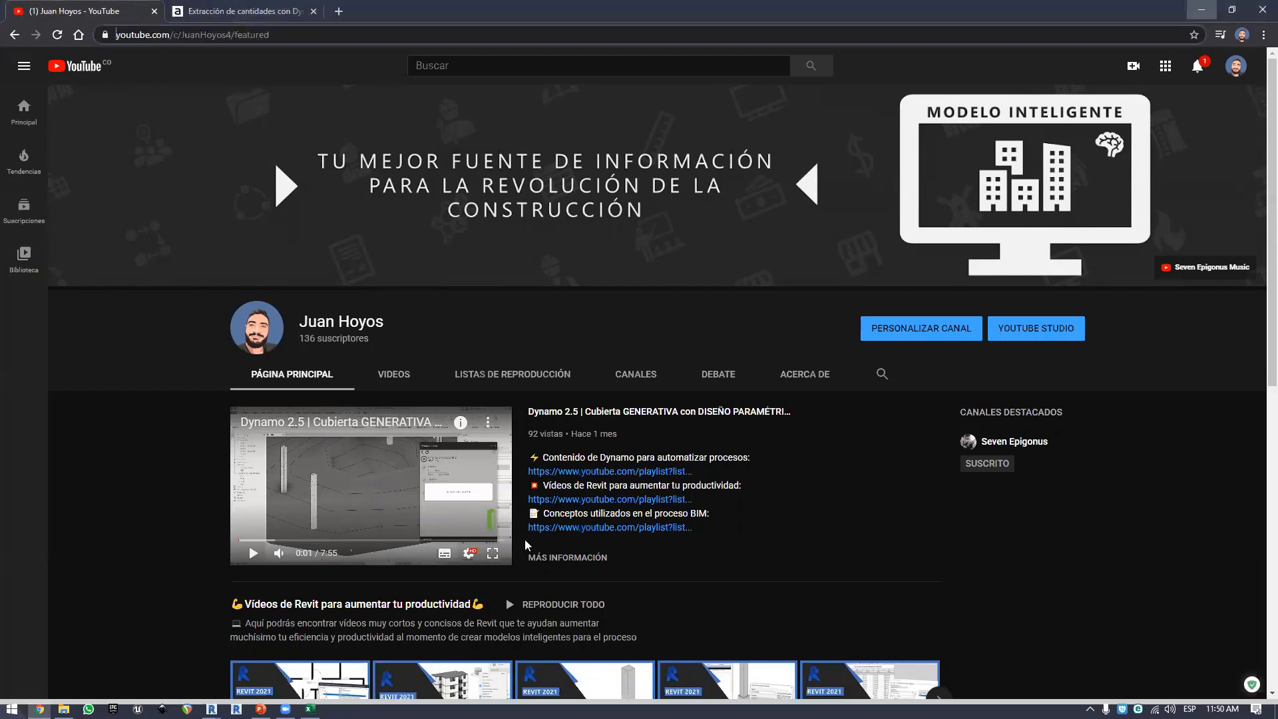
pyautogui.press('super+Down')
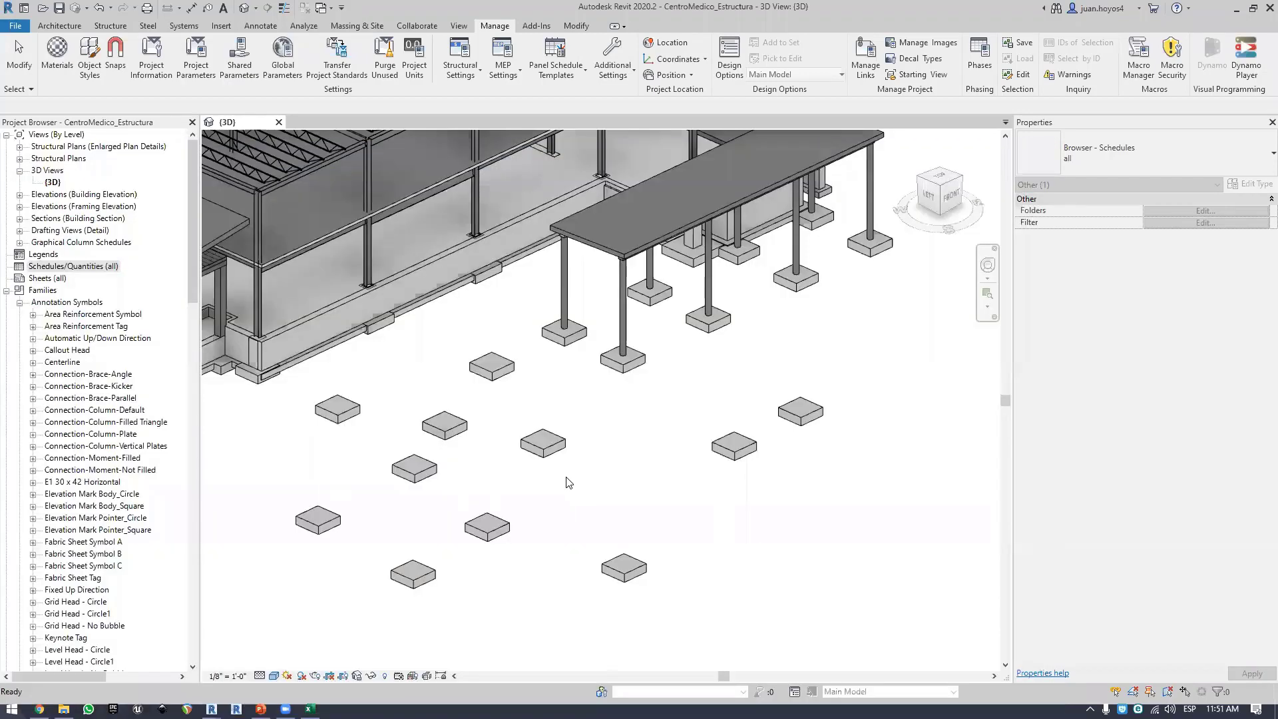